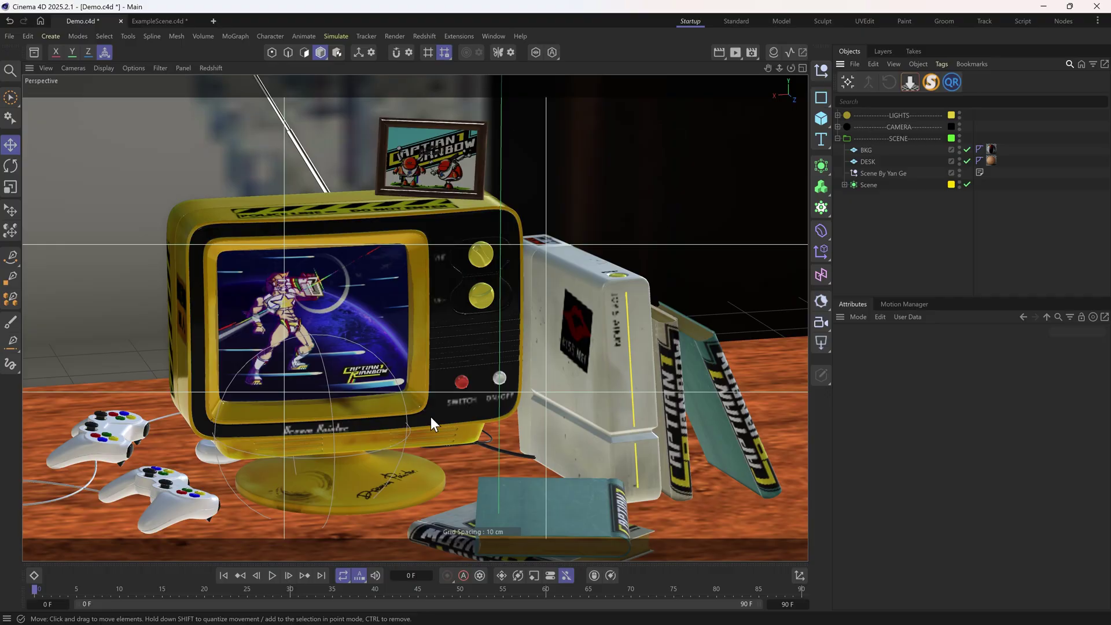
Examine the annotation on the scene credit null and view the game scene in the Asset Browser.
left_click(884, 174)
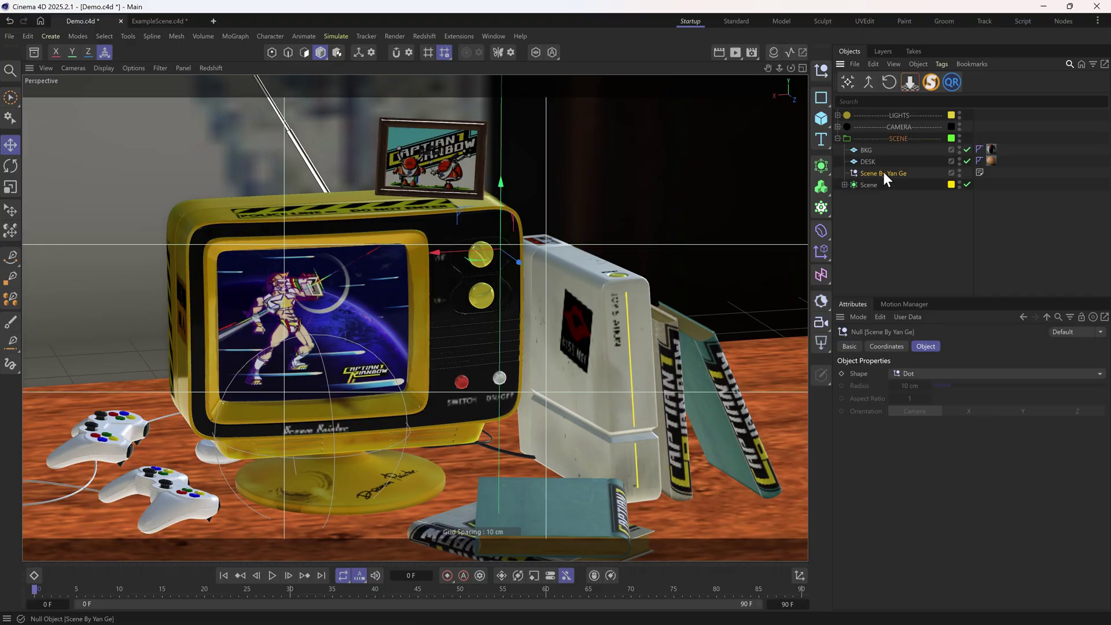
left_click(978, 173)
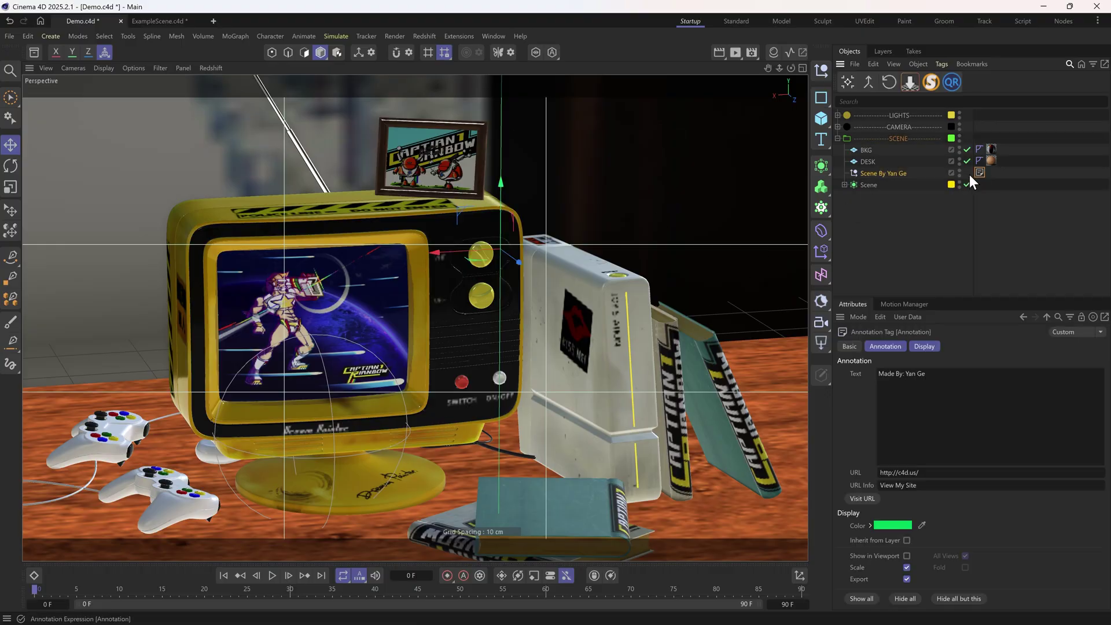
left_click(34, 52)
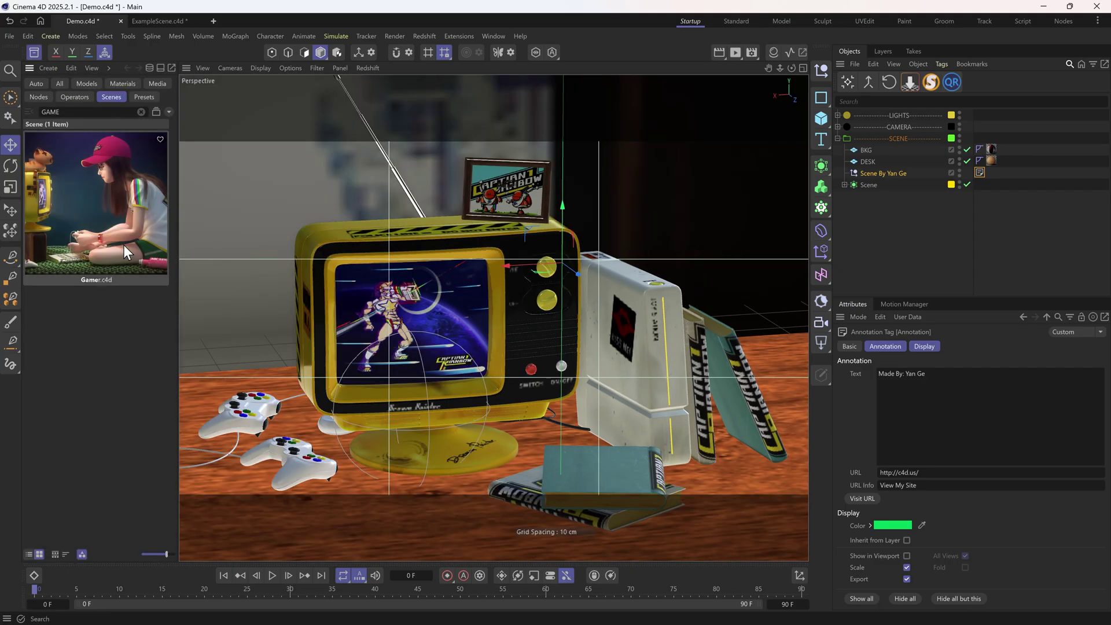
left_click(34, 52)
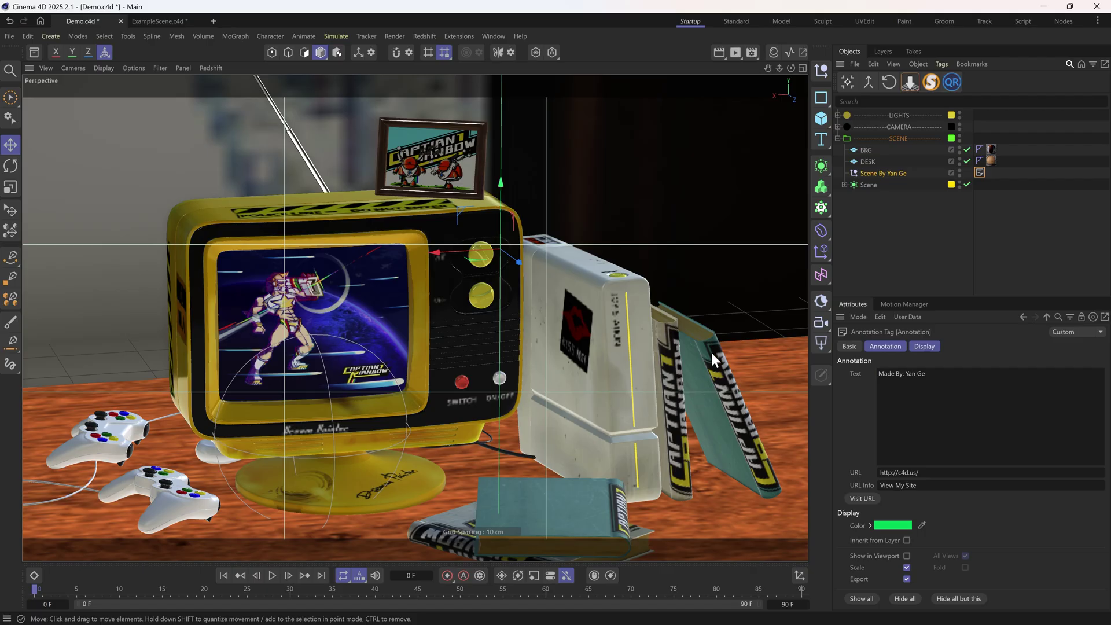
Review the scene's existing materials in the Material Manager.
left_click(774, 53)
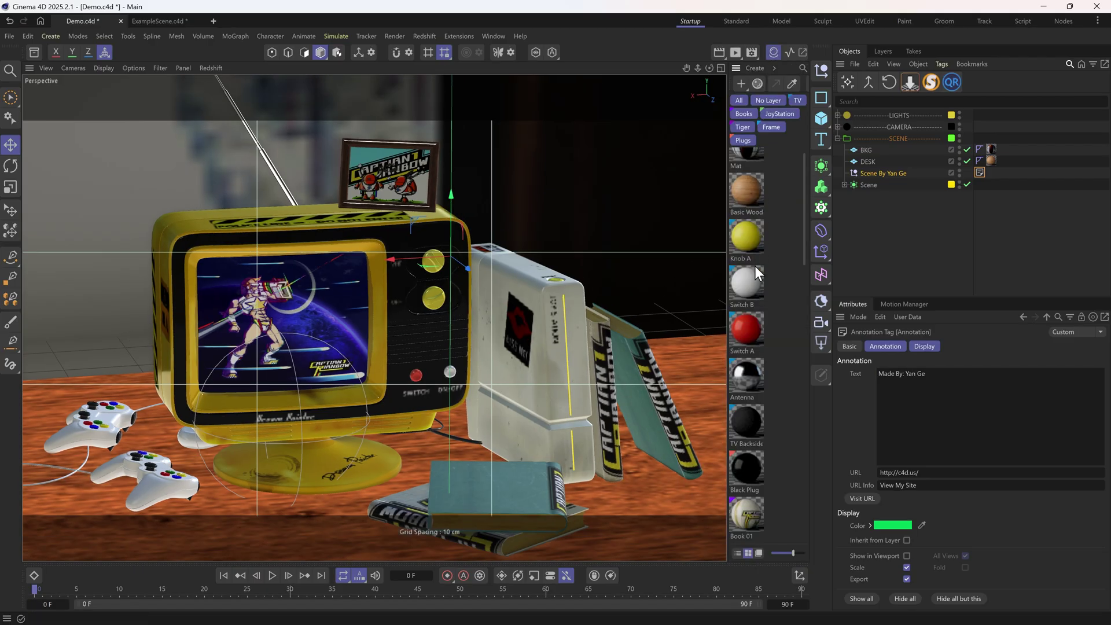
scroll(754, 266, "down", 3)
scroll(742, 338, "up", 5)
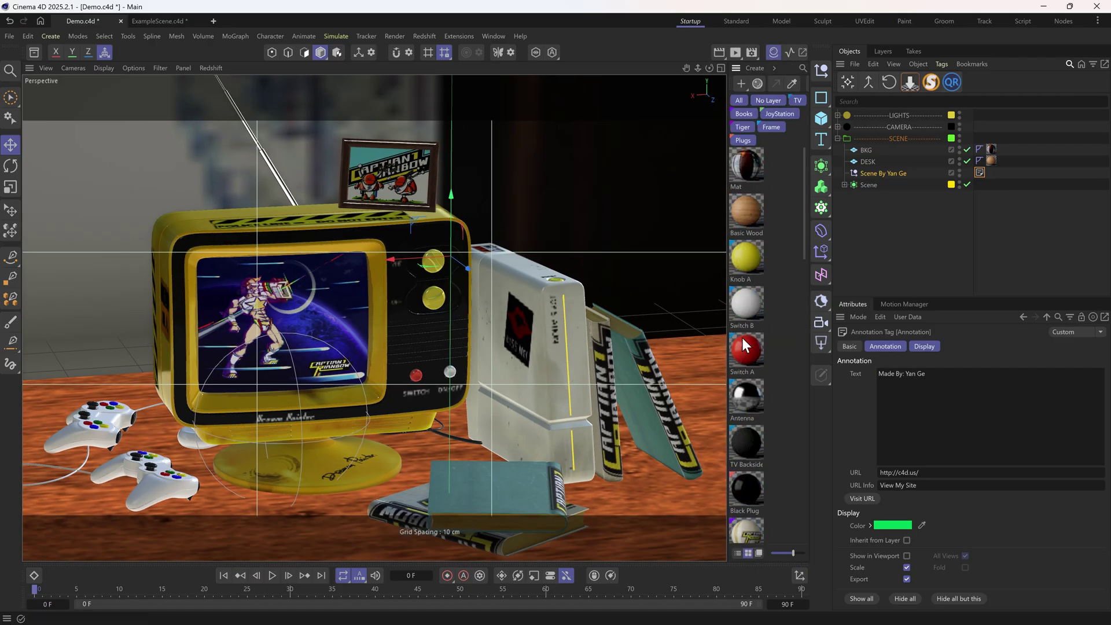
left_click(772, 52)
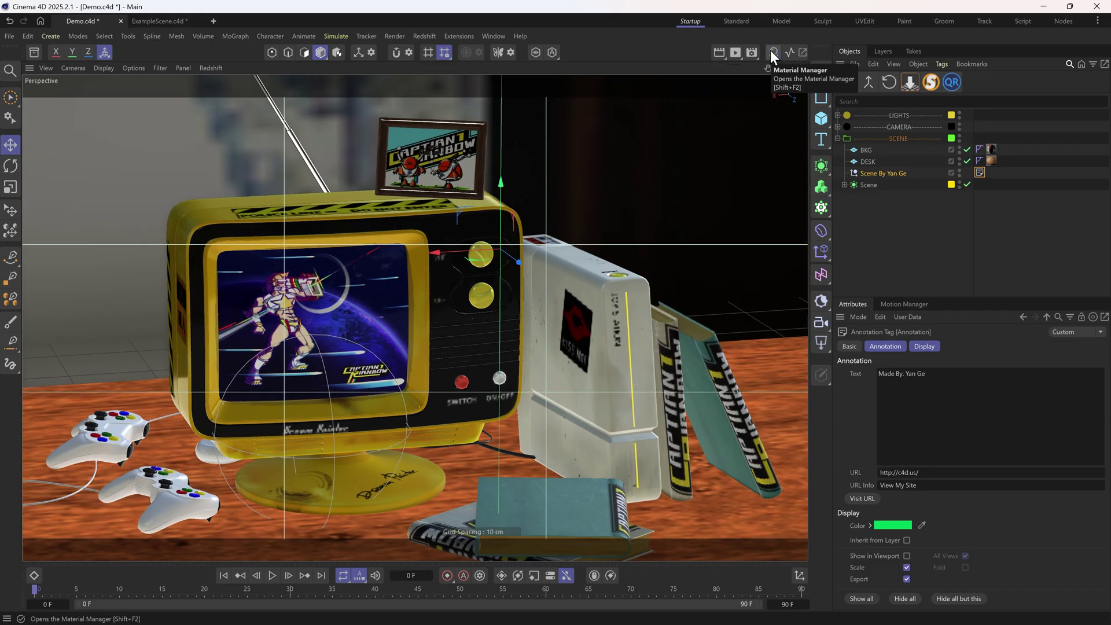
Open the Redshift RenderView beside the perspective viewport.
left_click(736, 53)
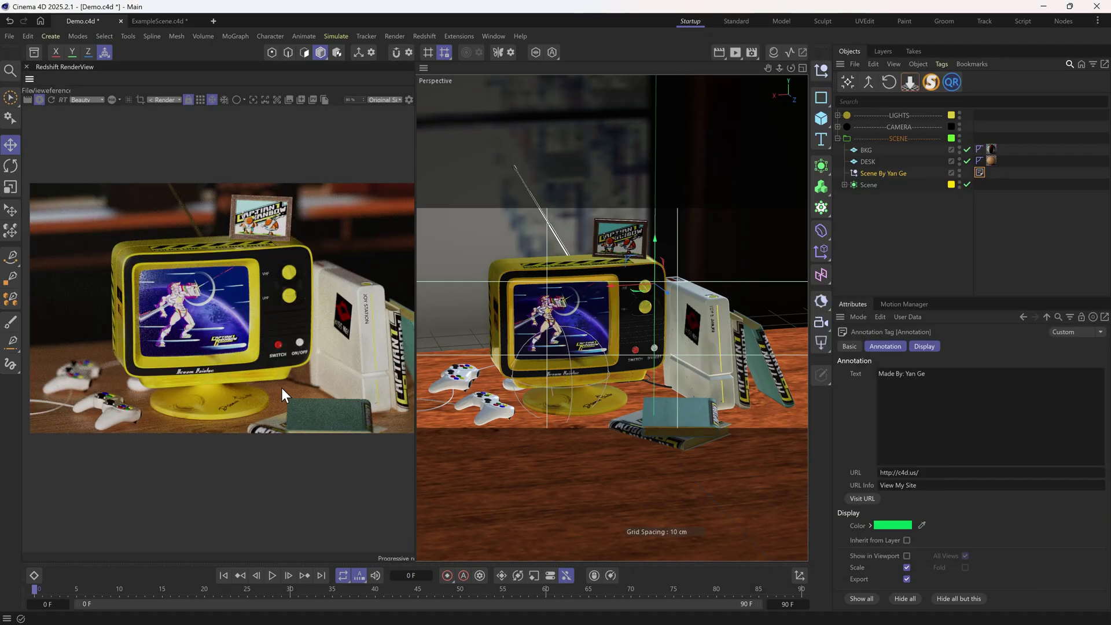
middle_click(631, 354)
middle_click(636, 352)
left_click_drag(579, 361, 573, 406, "alt")
Enable the KEY area light and the FILL dome light in the LIGHTS group.
left_click(838, 115)
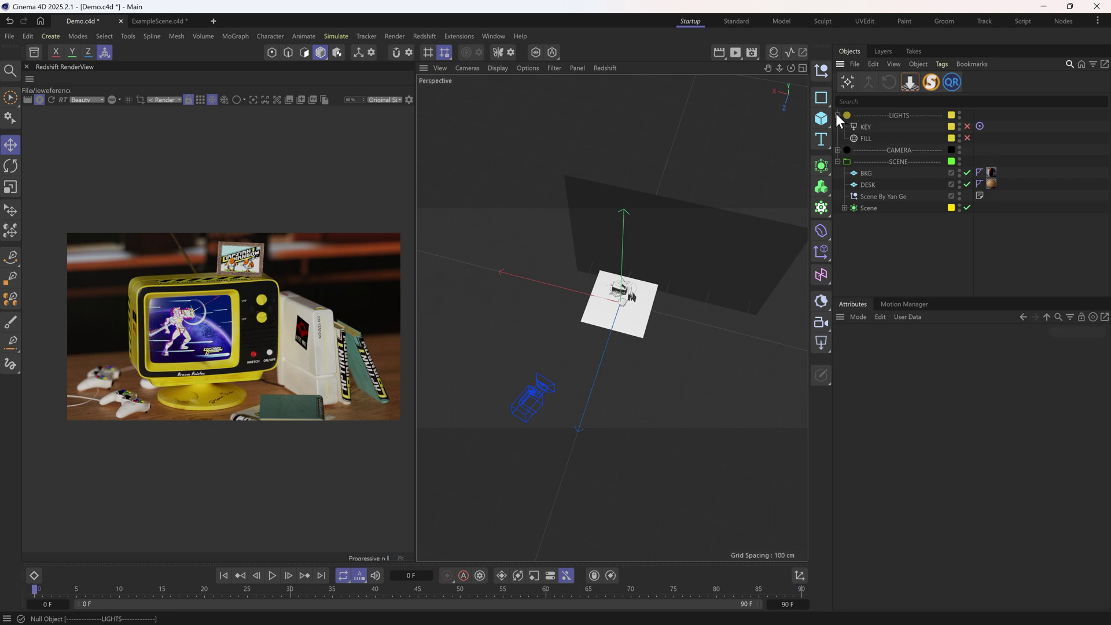
left_click(866, 127)
left_click(966, 126)
left_click_drag(676, 318, 532, 452, "alt")
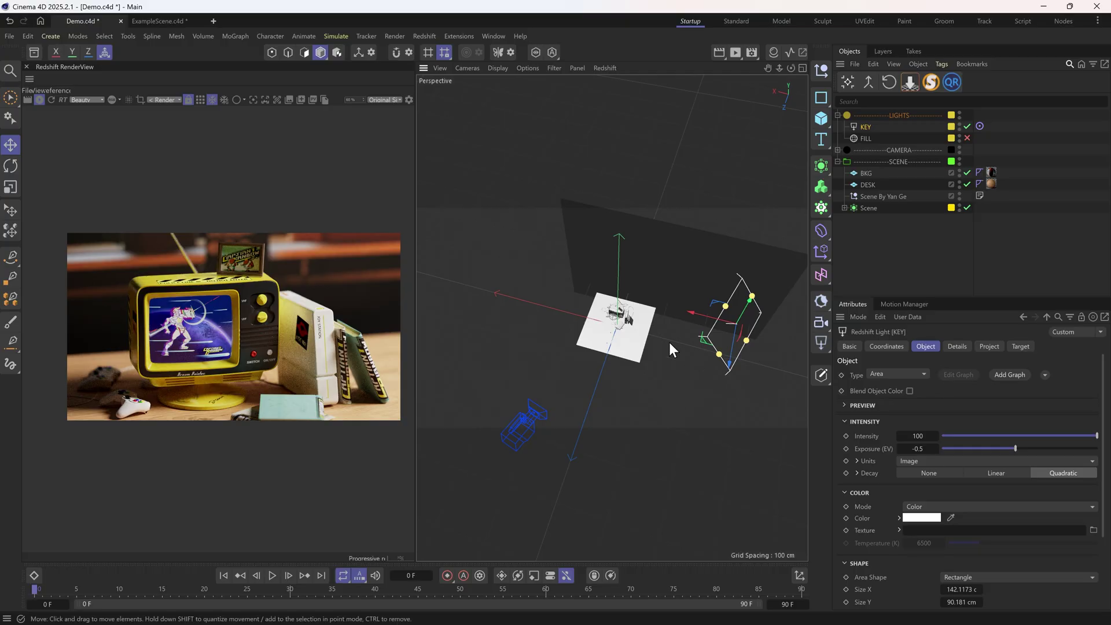
mouse_move(669, 343)
left_mouse_down("alt")
mouse_move(671, 356)
mouse_move(685, 336)
left_mouse_up("alt")
scroll(280, 324, "up", 1)
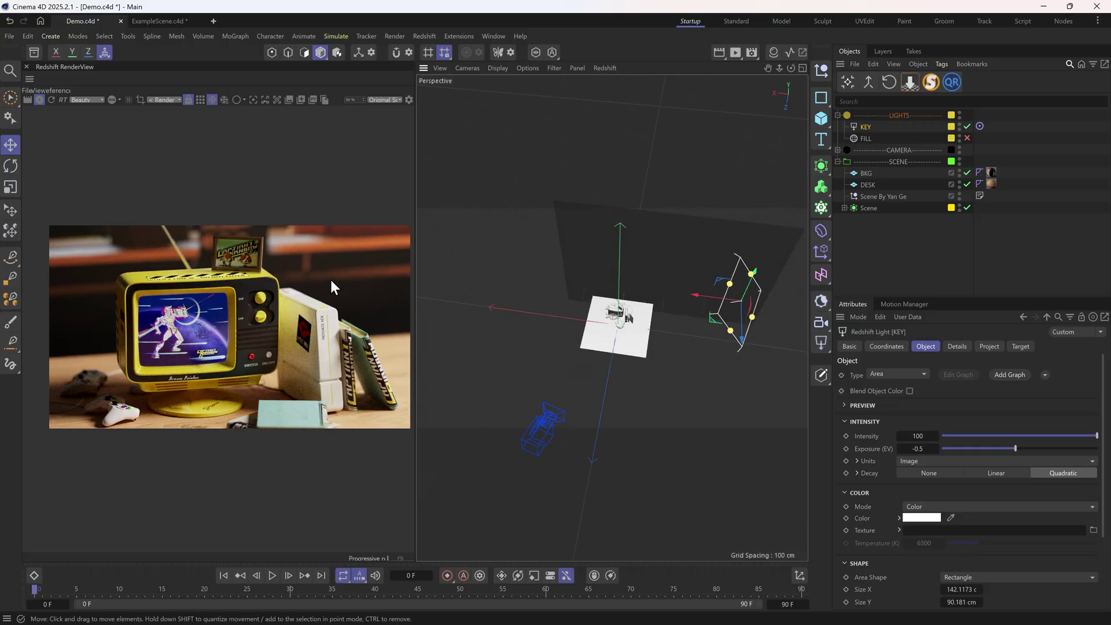
scroll(85, 377, "up", 2)
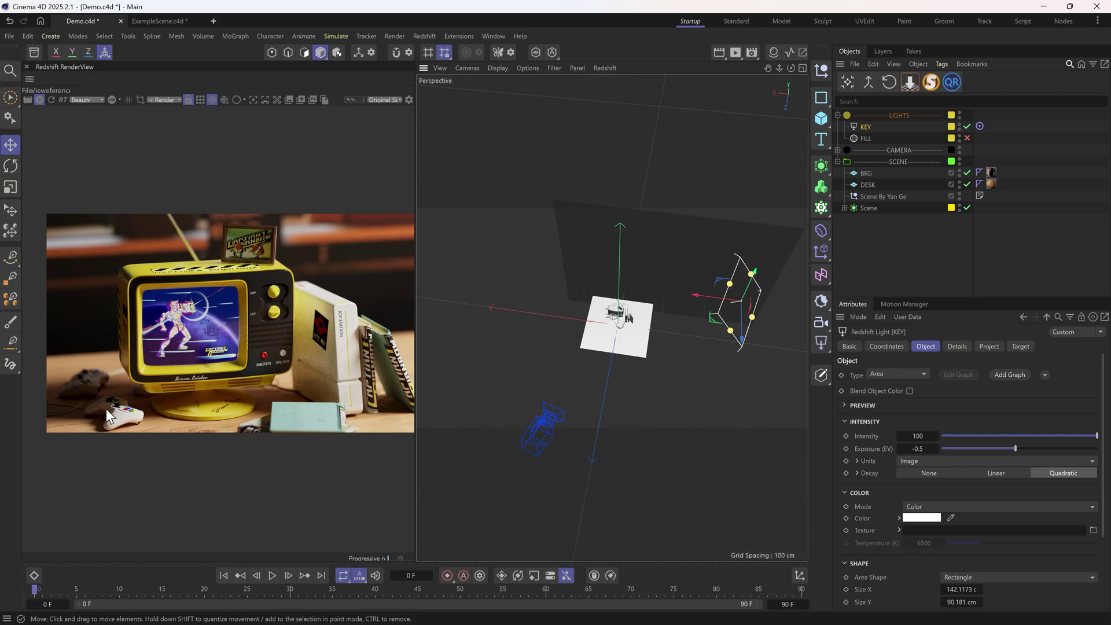
left_click(863, 138)
left_click(967, 138)
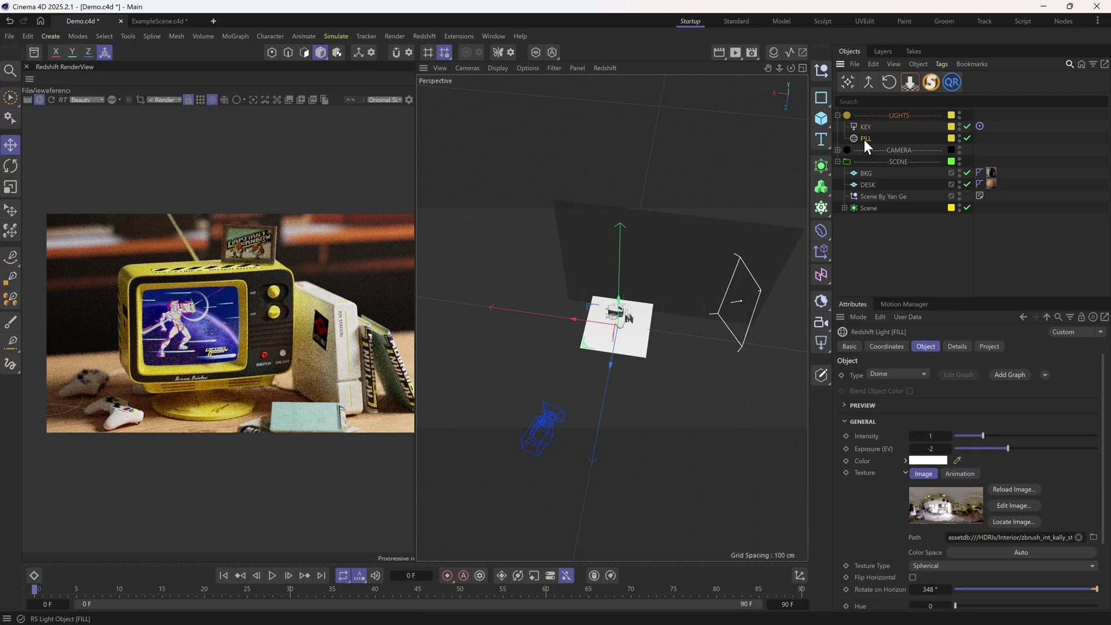
Examine the FILL dome light's contribution without the KEY light, check its HDRI texture path, and restore the KEY light.
left_click(967, 126)
left_click(967, 138)
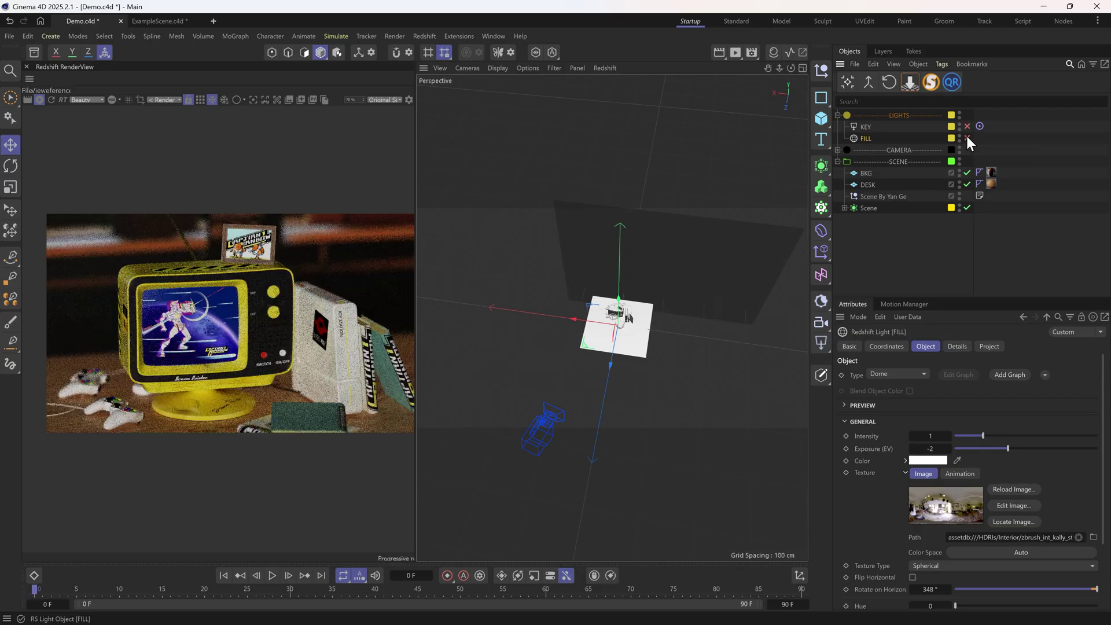
left_click(967, 138)
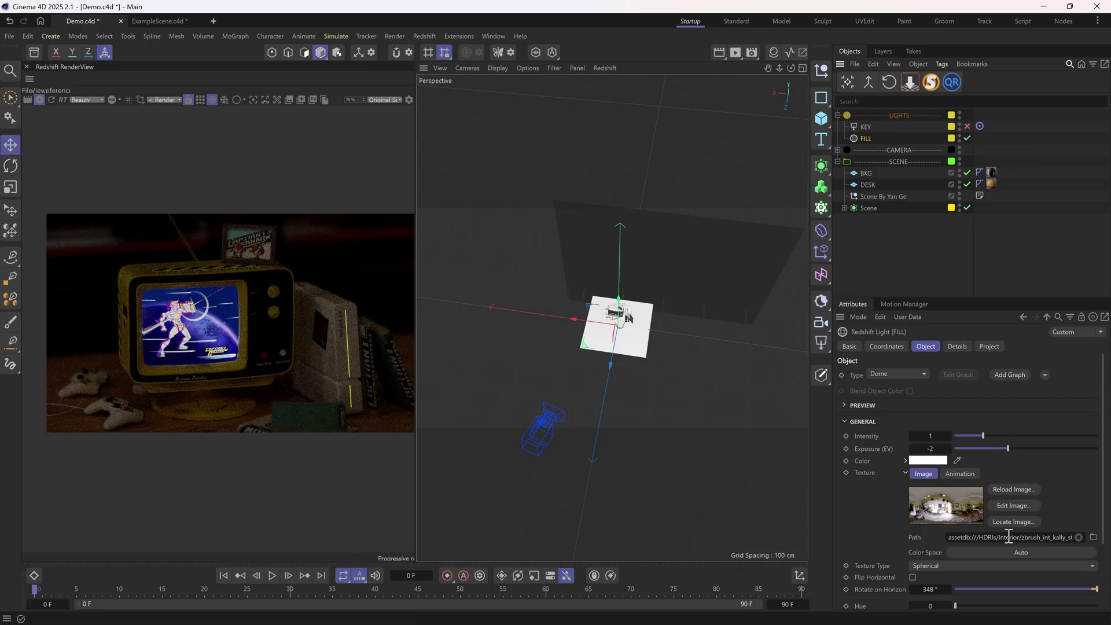
left_click_drag(1009, 537, 1107, 532)
left_click(974, 536)
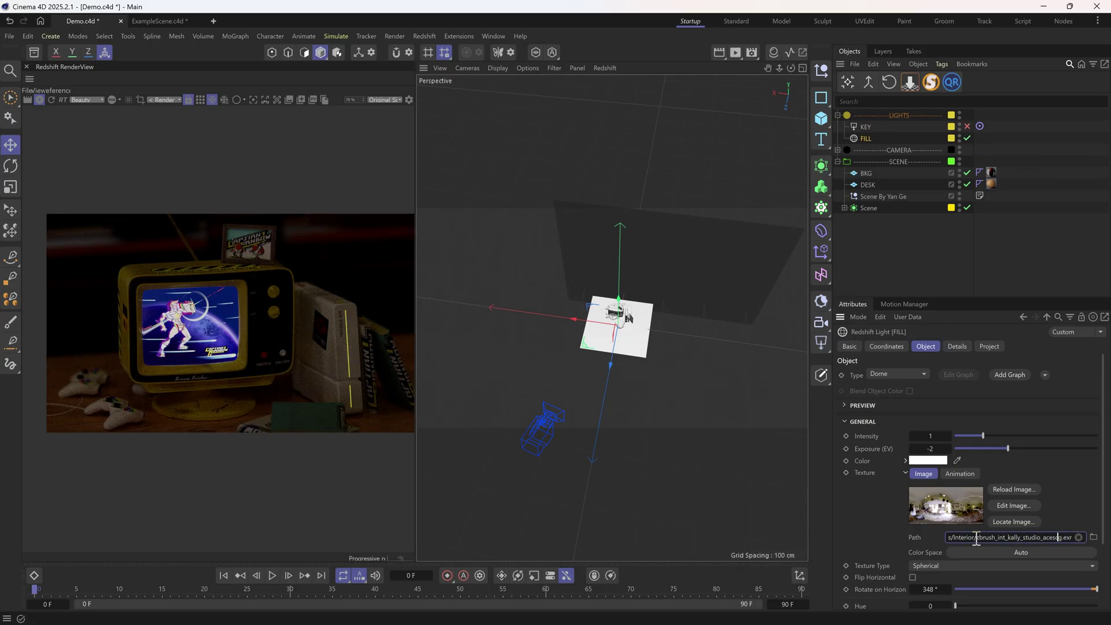
left_click(967, 126)
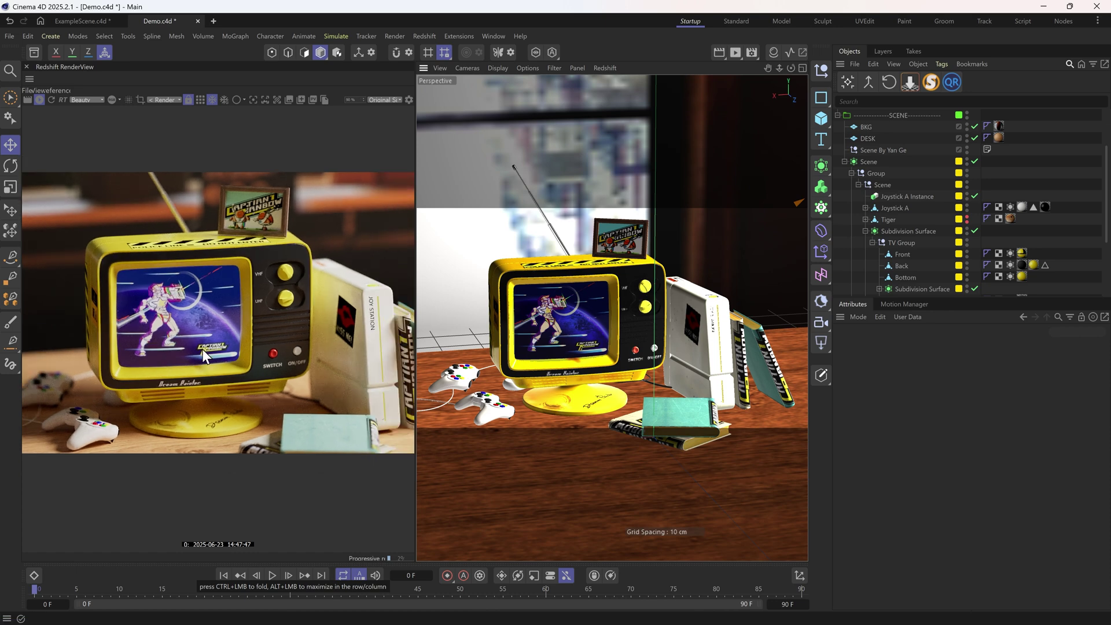
Select the TV's Front polygon object and toggle its visibility to identify the part of the model.
scroll(249, 280, "up", 2)
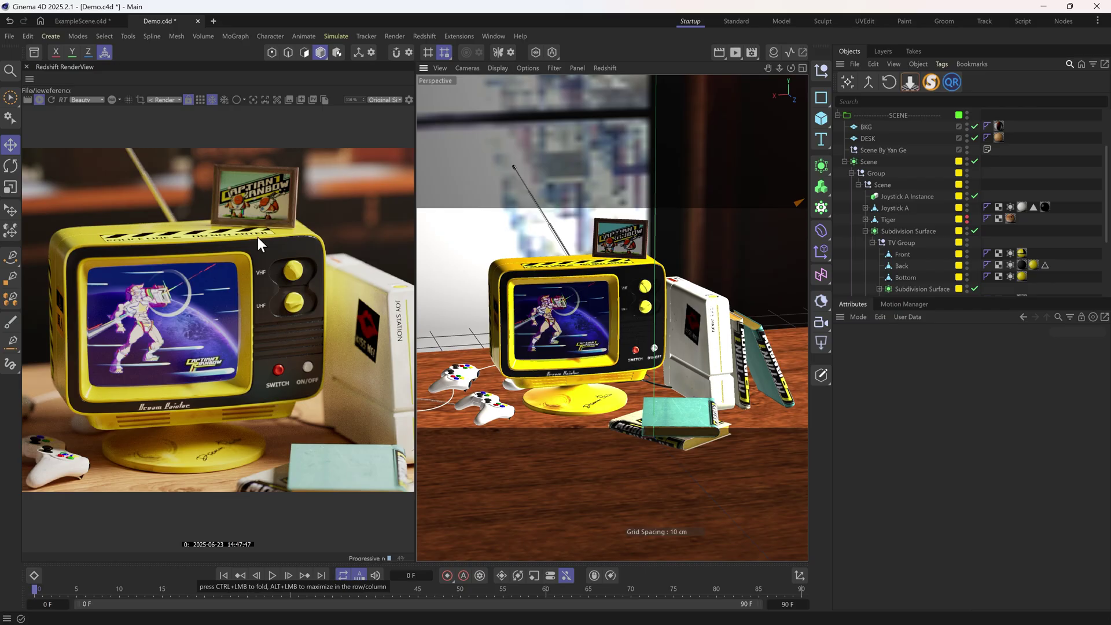
middle_click(624, 356)
middle_click(705, 314)
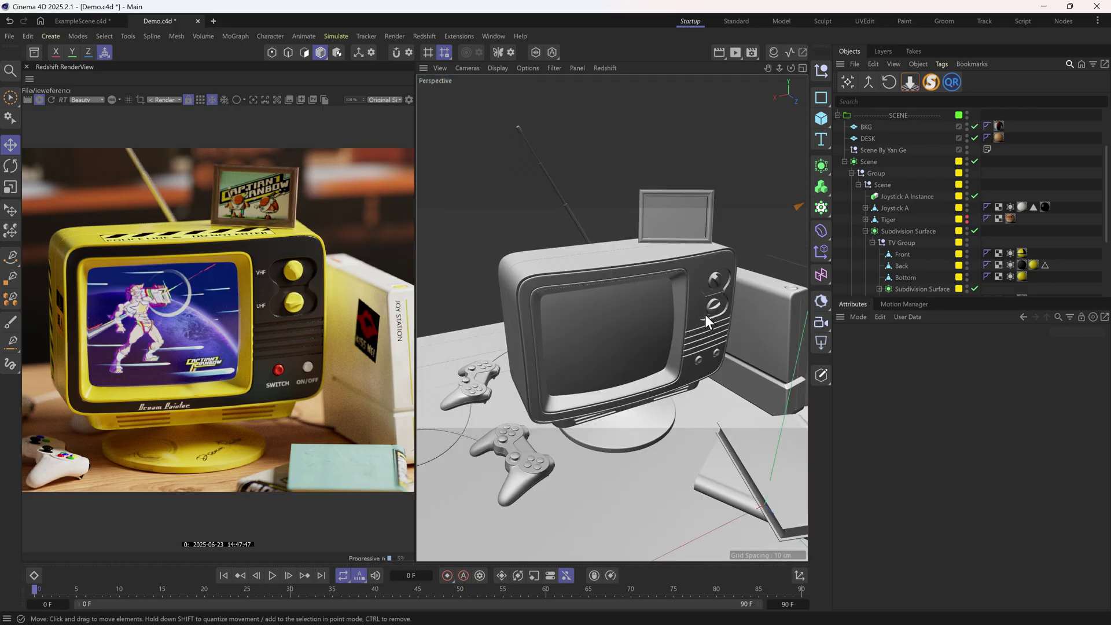
mouse_move(580, 328)
left_mouse_down("alt")
mouse_move(605, 312)
mouse_move(534, 301)
left_mouse_up("alt")
left_click(535, 304)
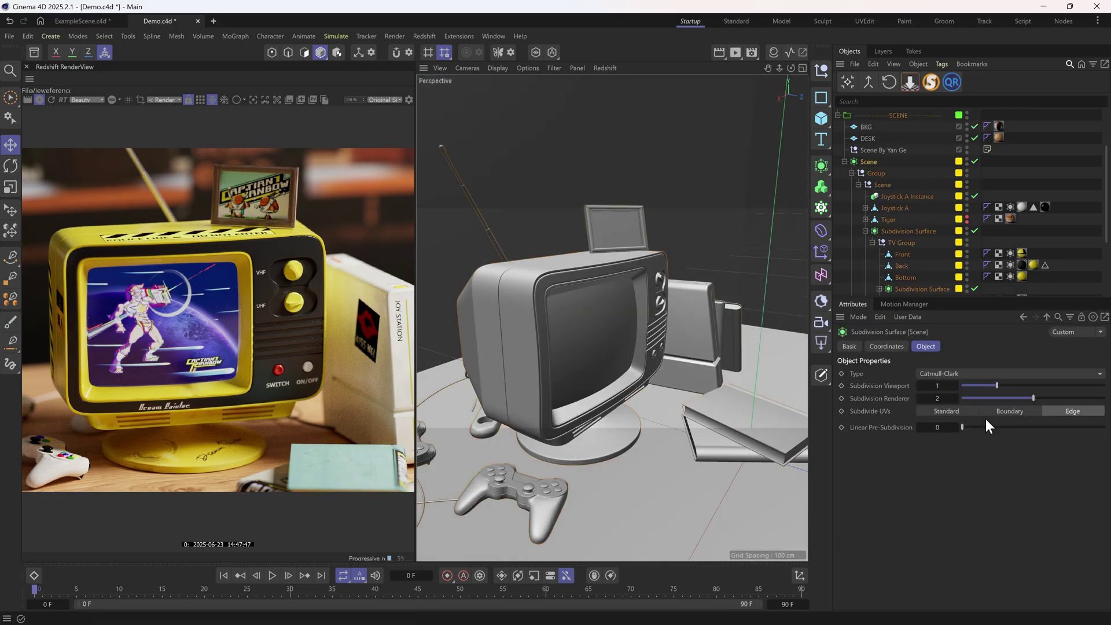
left_click(902, 254)
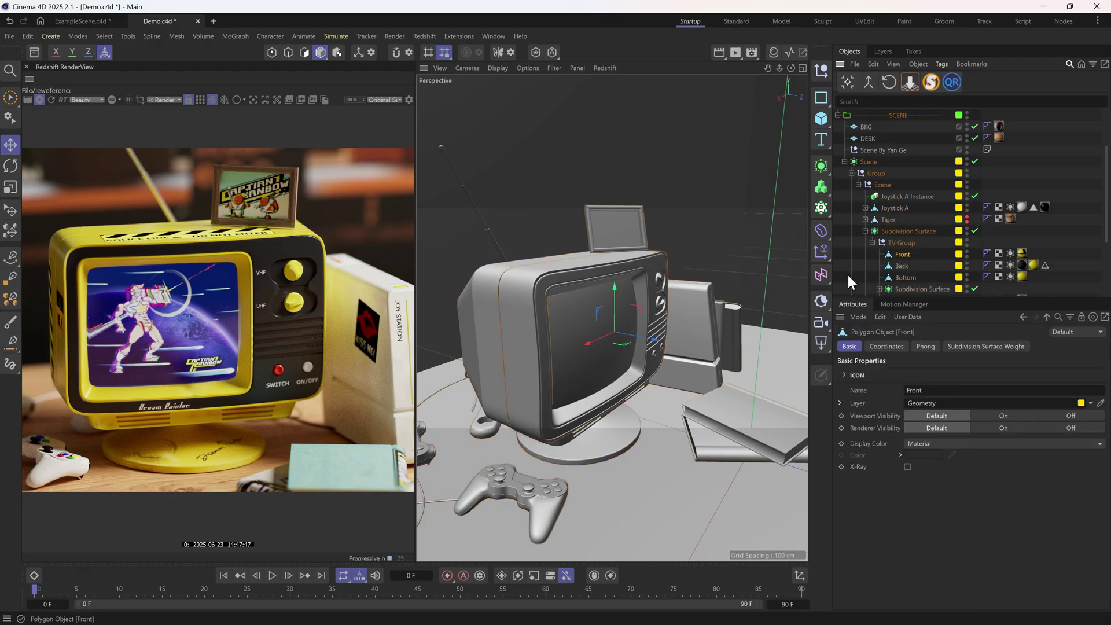
key("o")
double_click(967, 254, "alt")
left_click(967, 255, "alt")
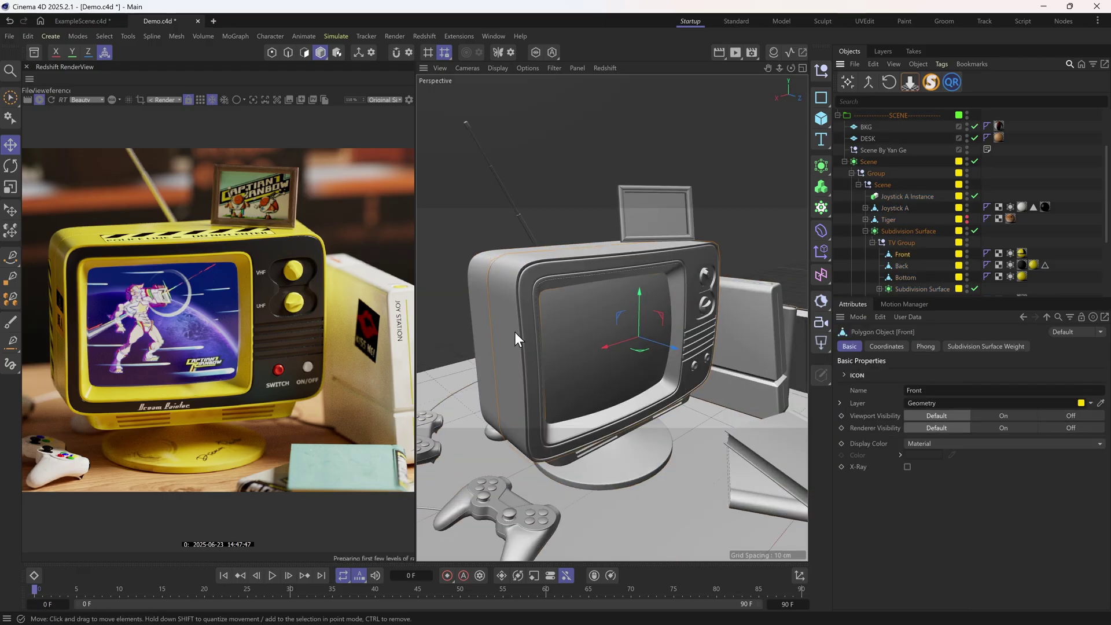
left_click_drag(515, 332, 505, 325, "alt")
Assign a new Redshift Toon material to the TV's Front object and restart the RenderView's live render.
left_click(774, 52)
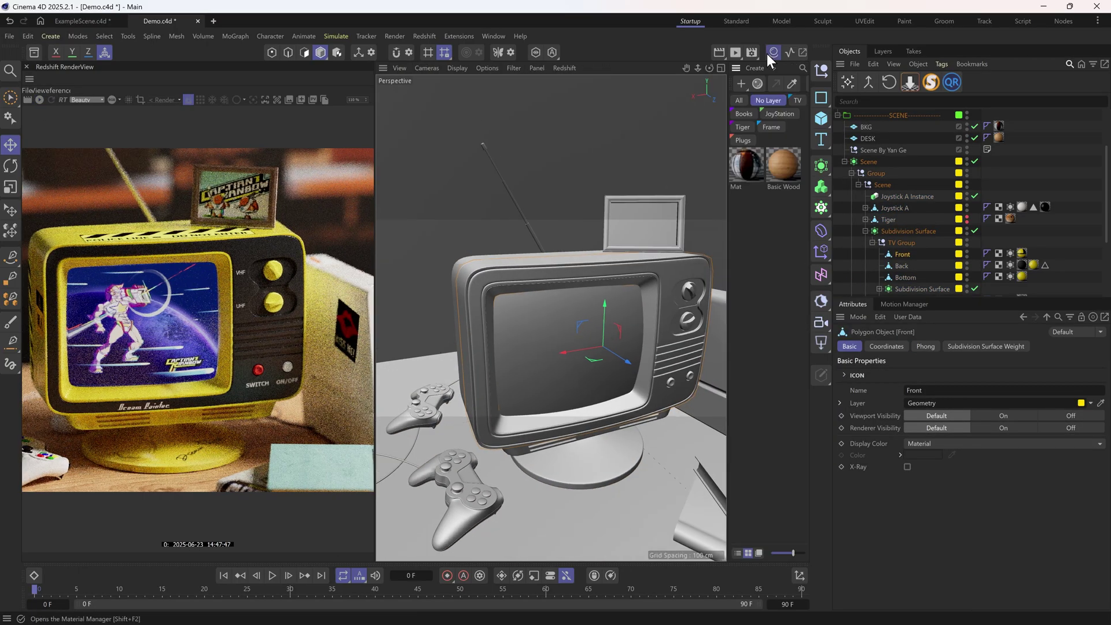
left_click(753, 71)
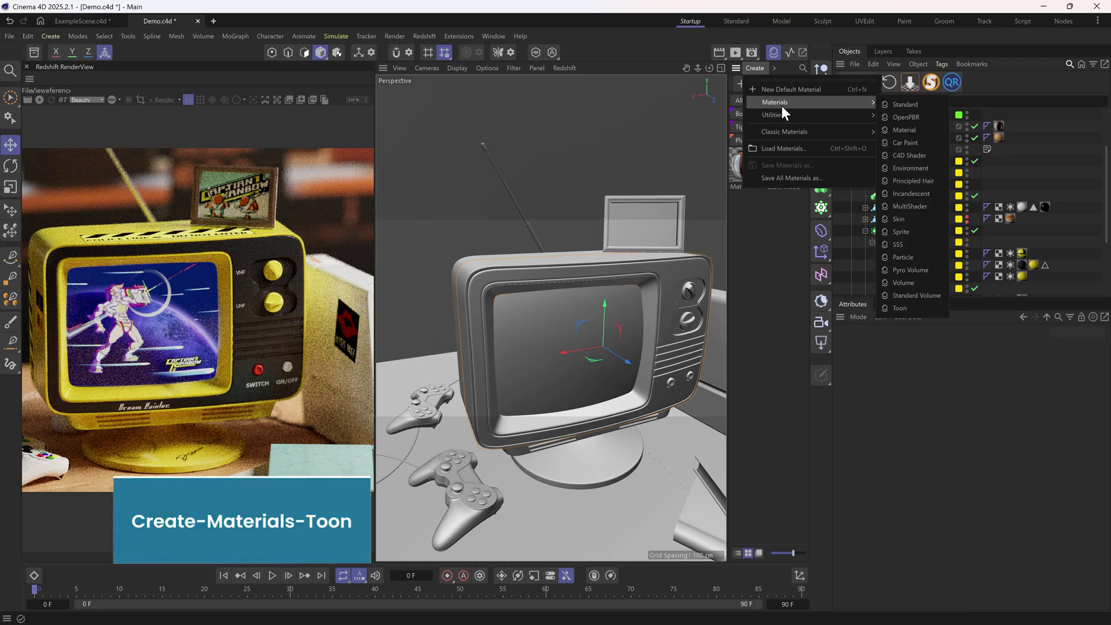
left_click(907, 303)
left_click_drag(745, 172, 901, 255)
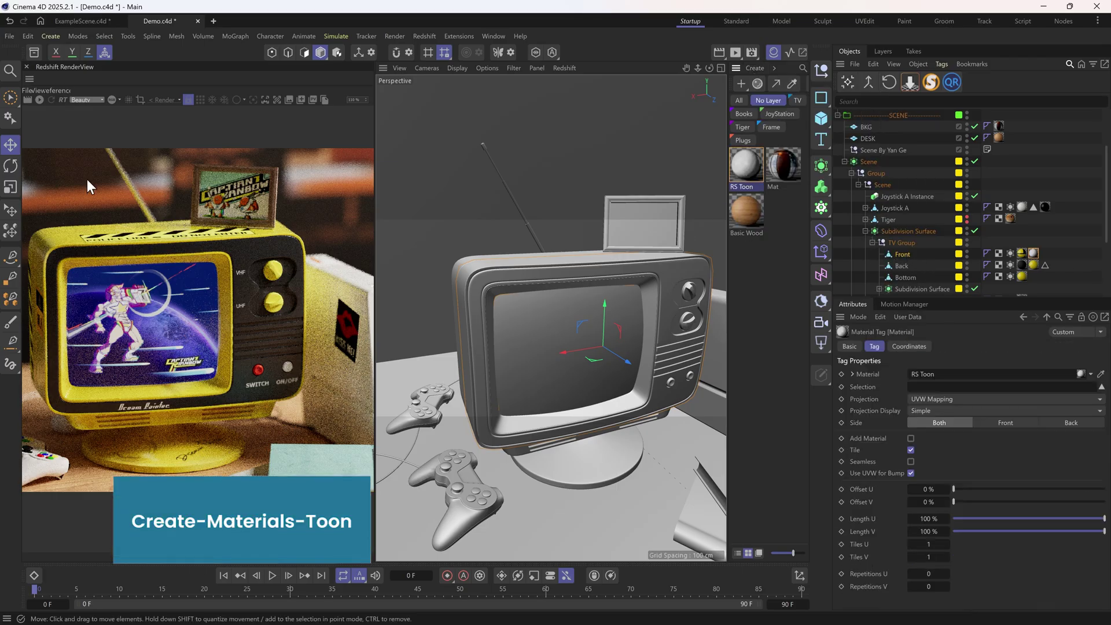
left_click(37, 99)
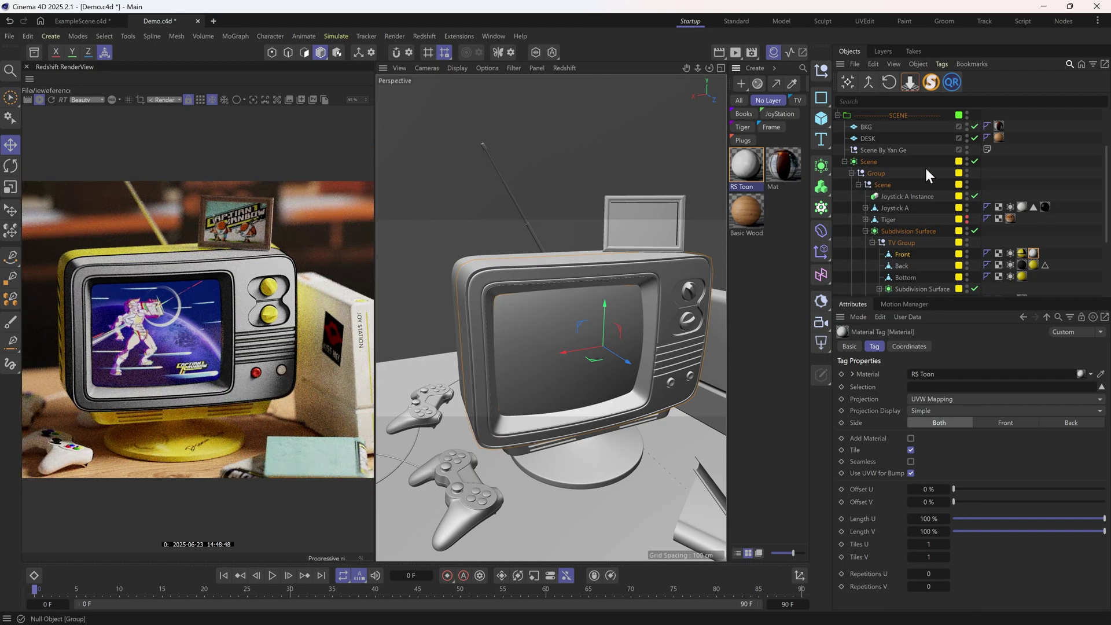
Toggle the KEY and FILL lights to examine how each one affects the toon-shaded TV front.
scroll(926, 167, "up", 2)
left_click(863, 127)
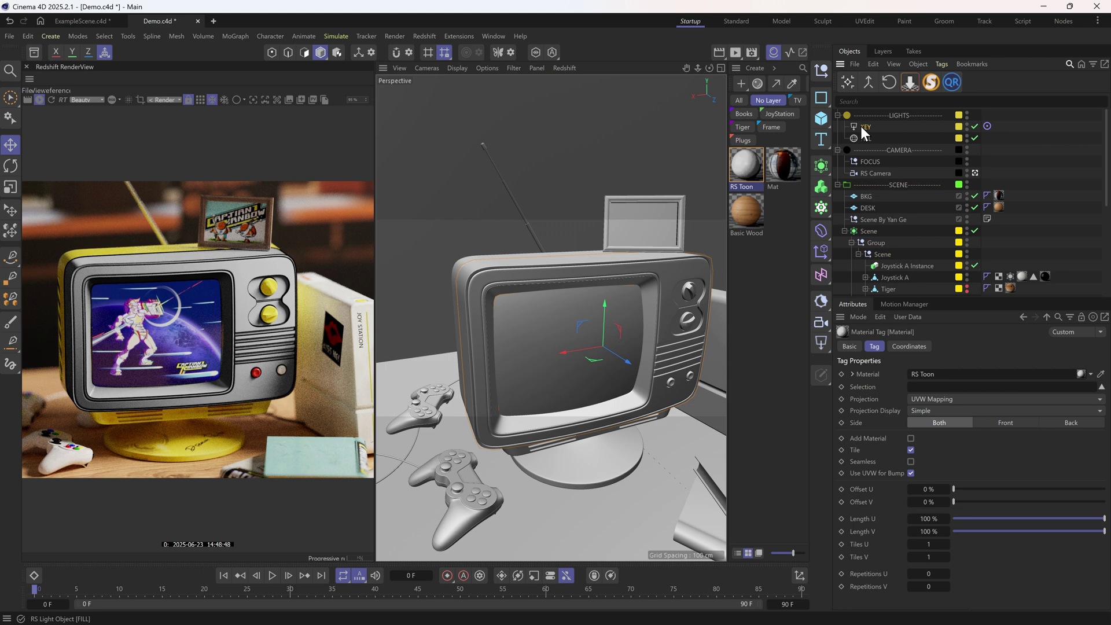
left_click(975, 126)
left_click(974, 138)
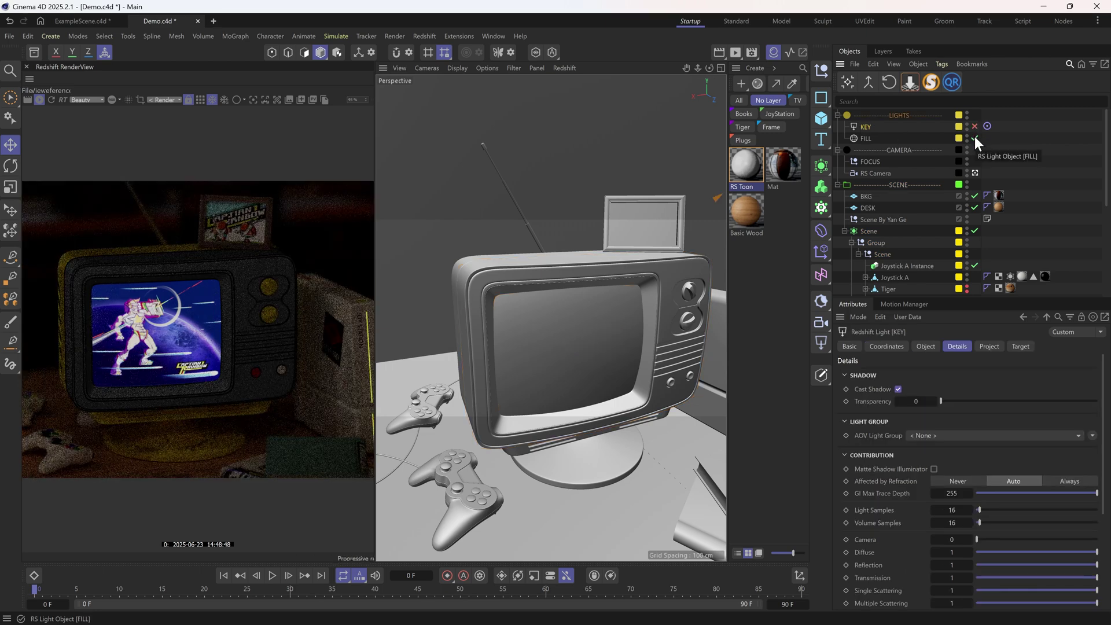
left_click_drag(975, 137, 979, 126)
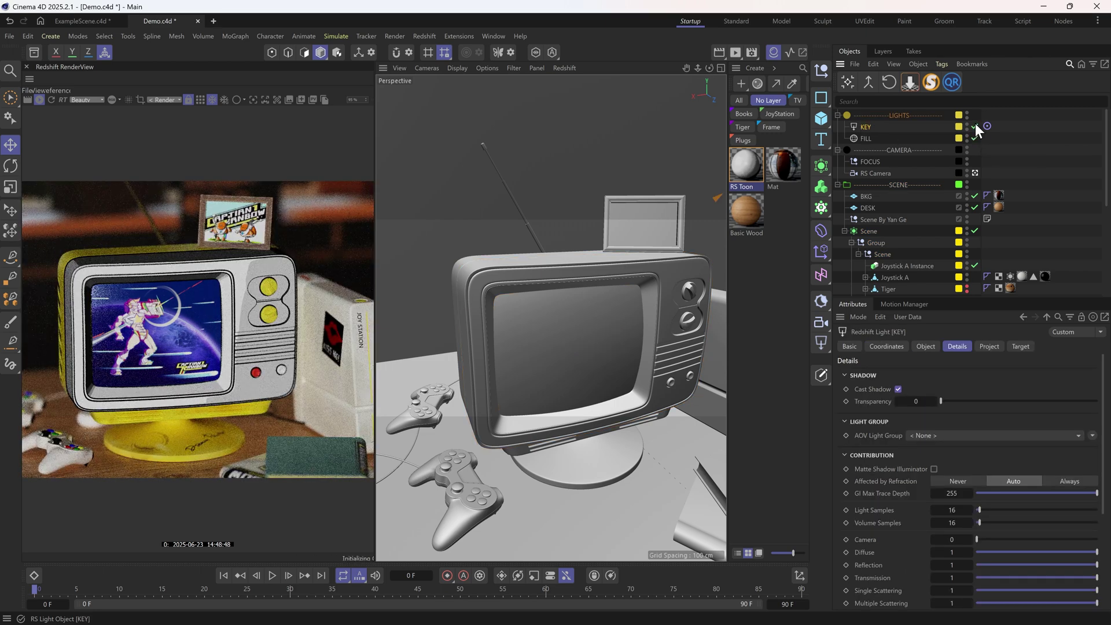
left_click(975, 127)
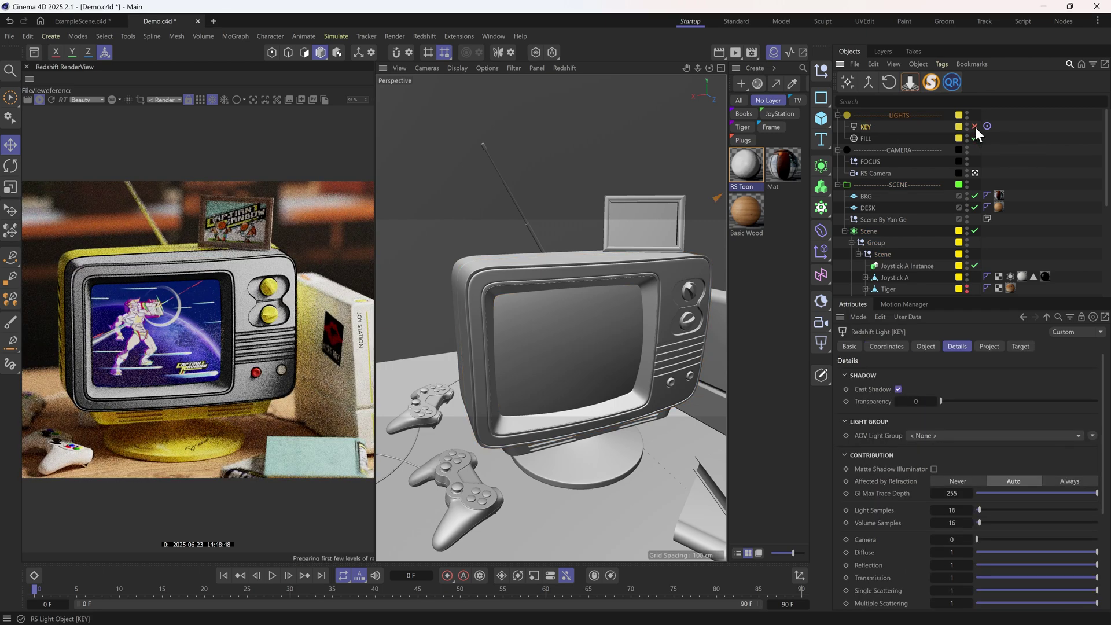
left_click(975, 127)
scroll(95, 269, "up", 2)
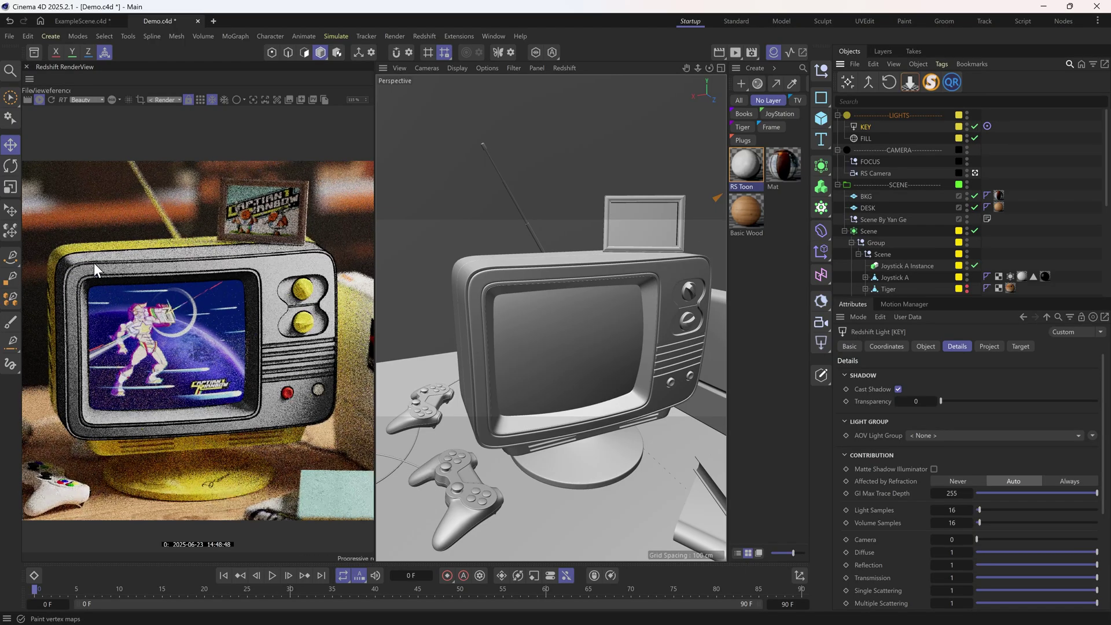
scroll(95, 269, "up", 1)
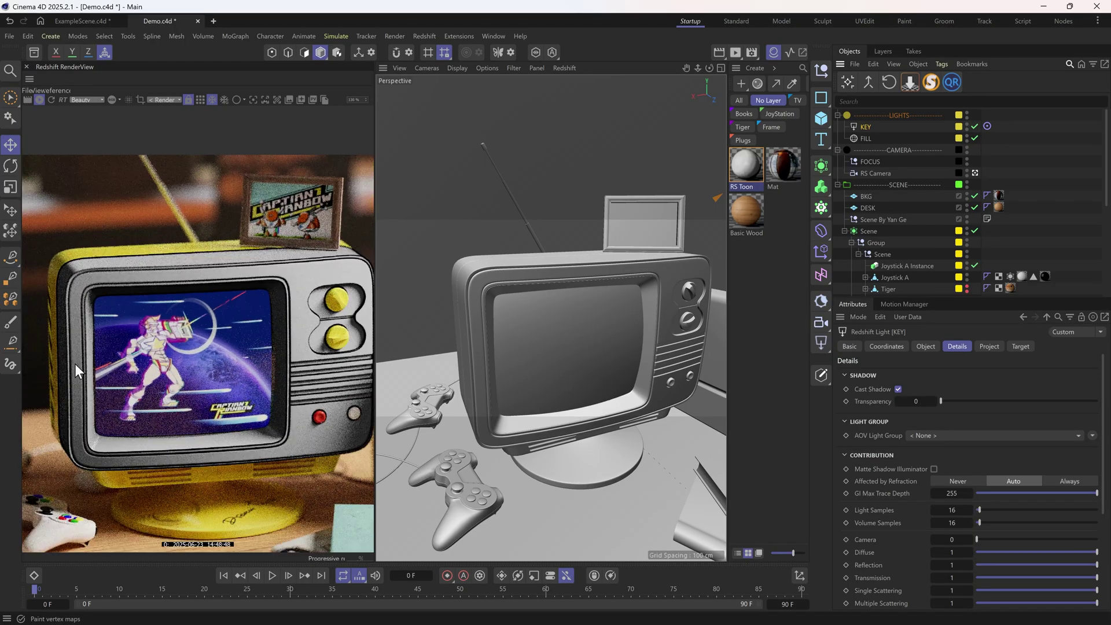
Set Toon Diffuse and Toon Reflection to 0 for both the KEY and FILL lights.
left_click(864, 138, "ctrl")
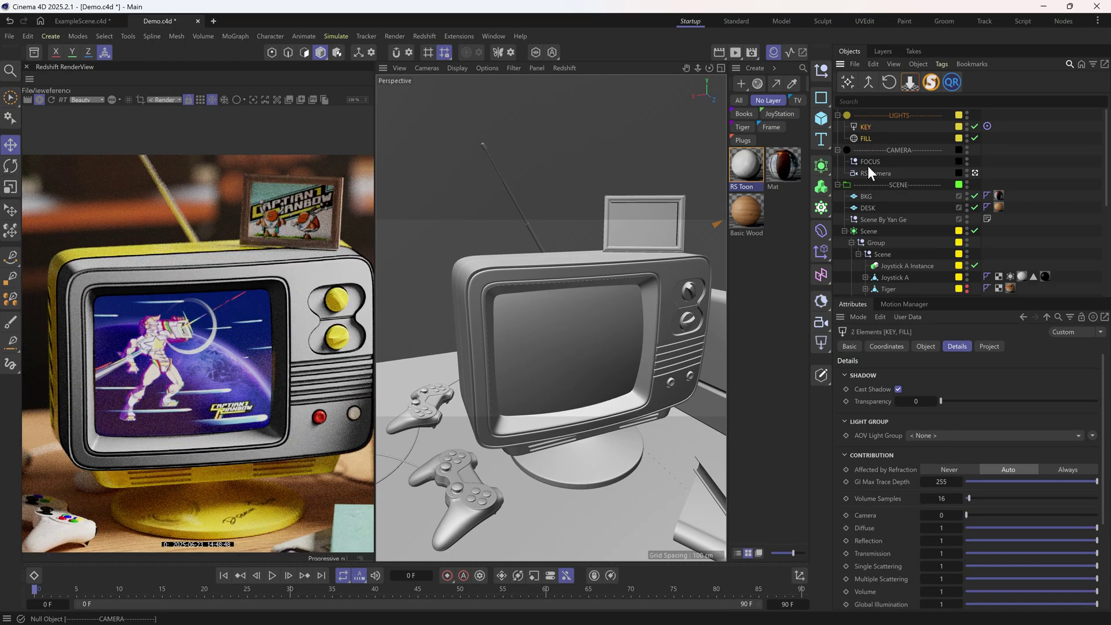
scroll(884, 559, "down", 3)
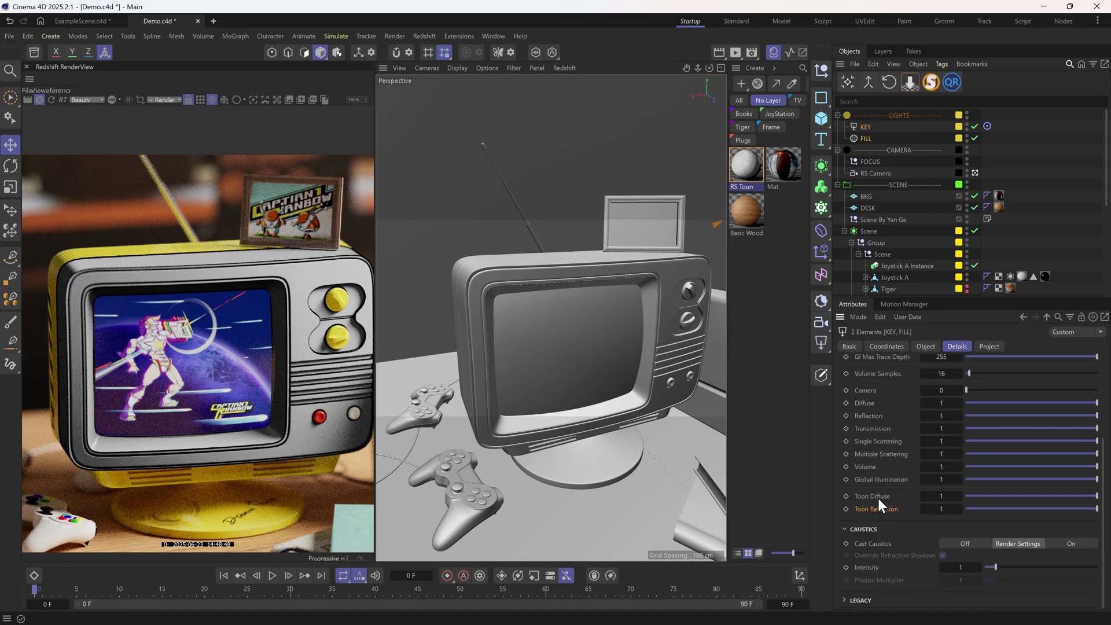
left_click(1002, 497)
left_click_drag(1013, 509, 914, 510)
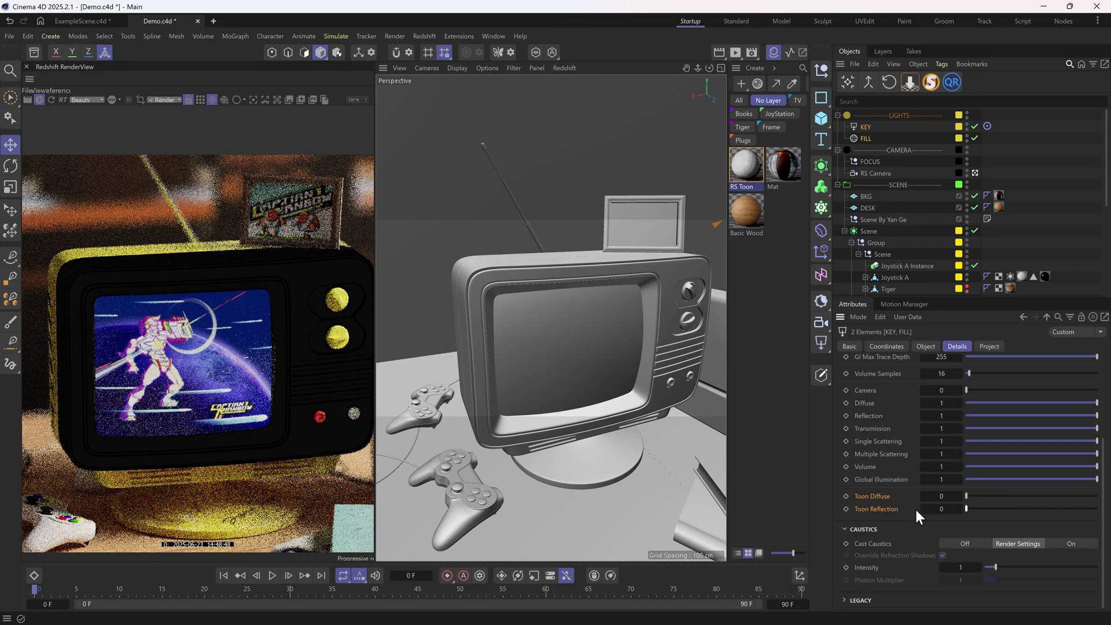
Add a Redshift Infinite Light to the LIGHTS group and set its contributions from Diffuse through Global Illumination to 0.
left_click(864, 128)
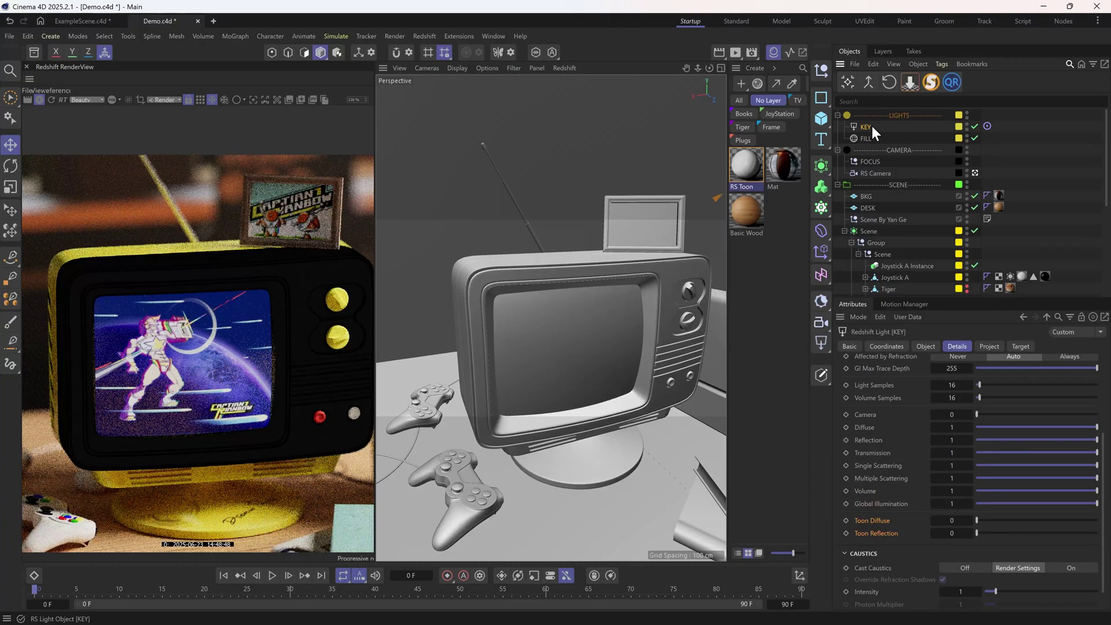
key("shift+c")
type("INFI")
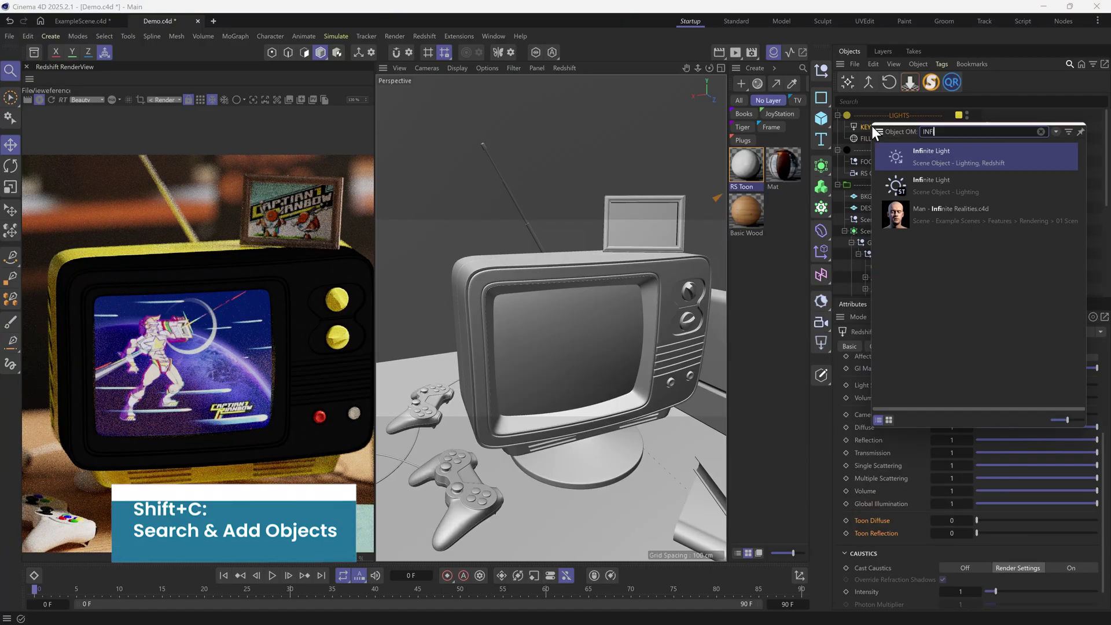
left_click_drag(936, 156, 870, 128)
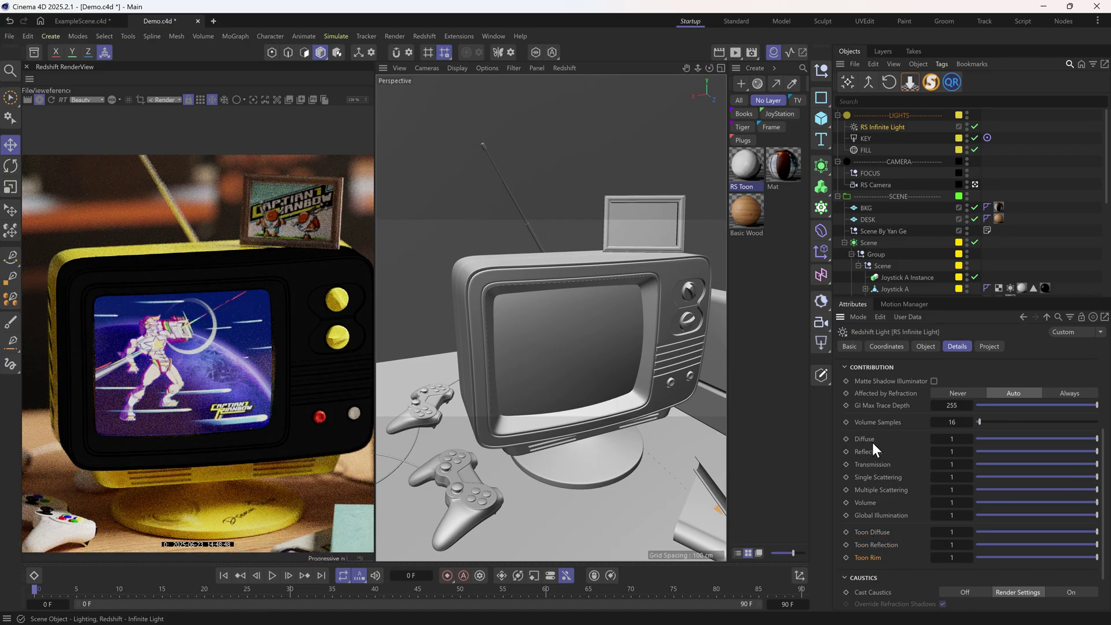
left_click_drag(994, 439, 976, 515)
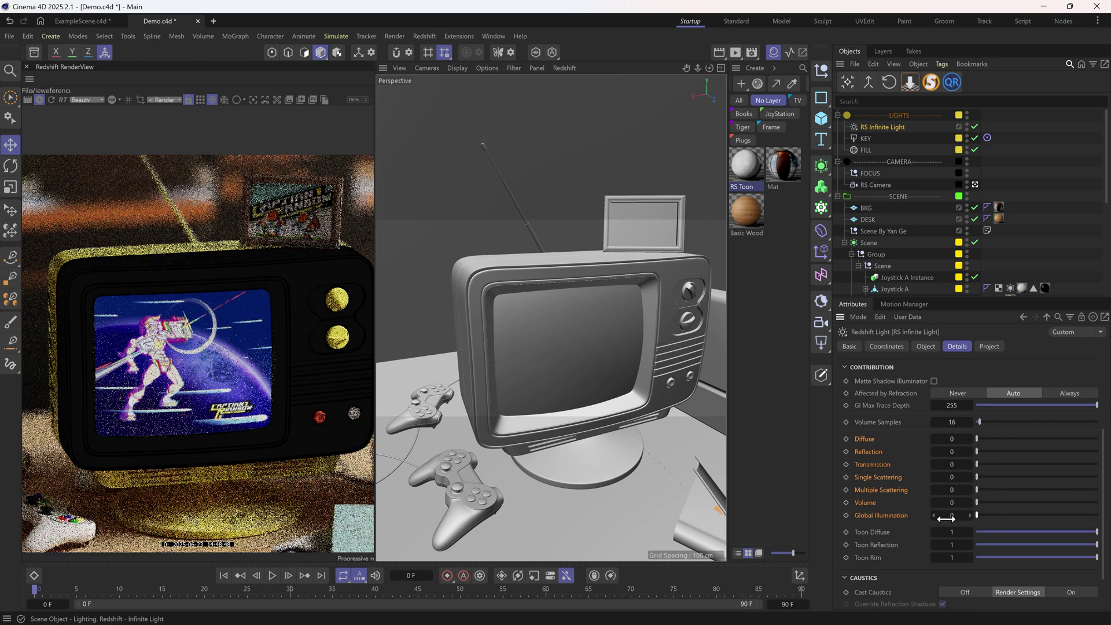
Set the infinite light's intensity to 2 and its pitch rotation to -116°.
left_click(905, 347)
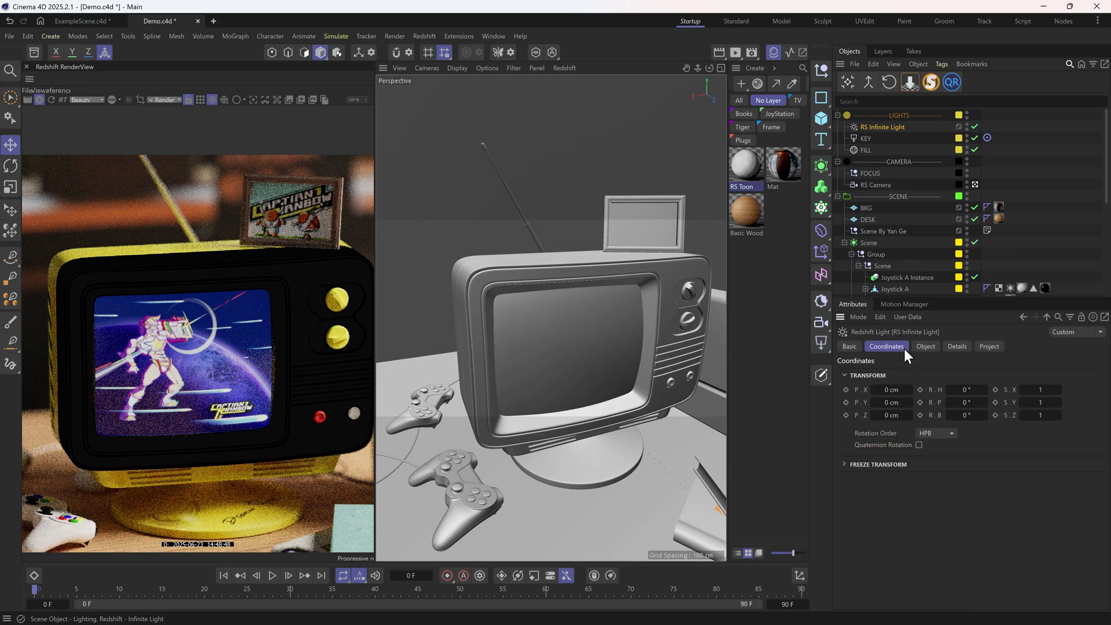
left_click_drag(969, 403, 963, 403)
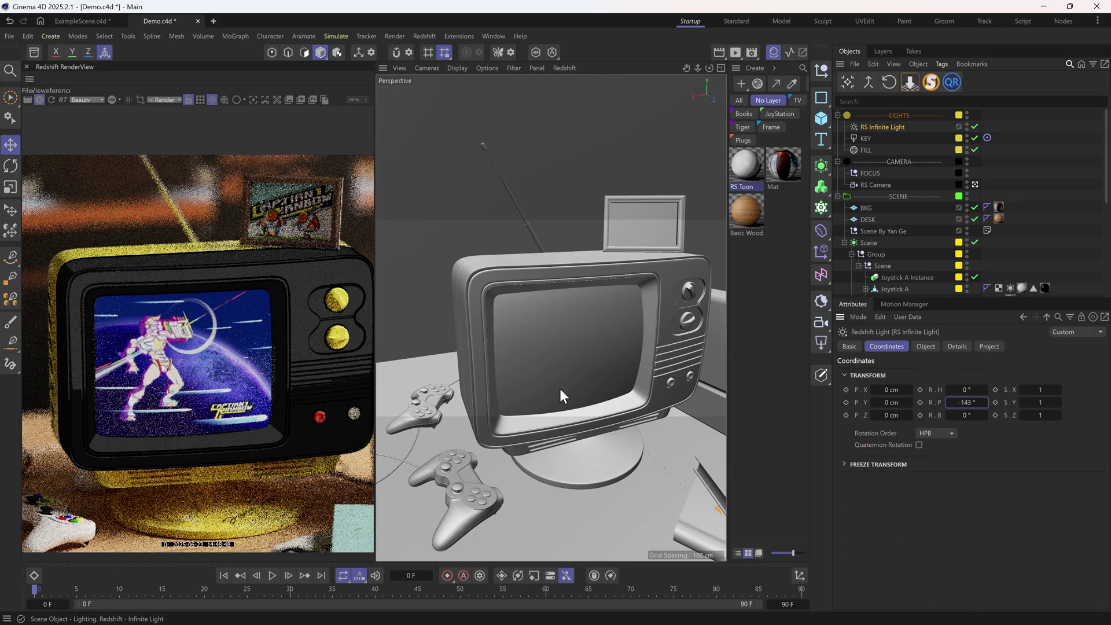
left_click_drag(963, 402, 970, 402)
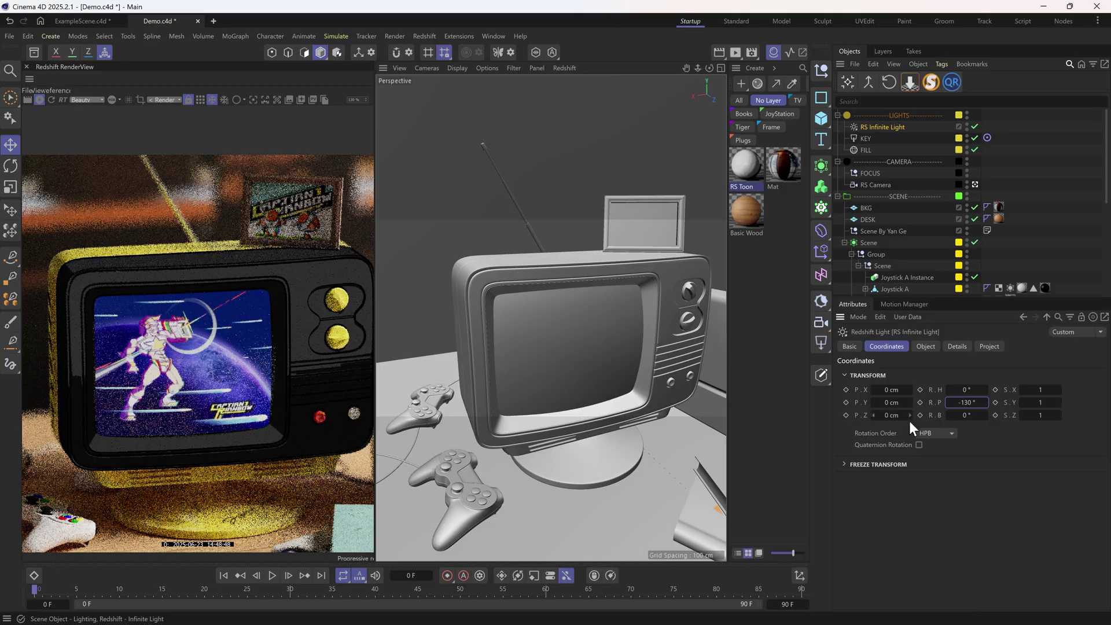
left_click(927, 346)
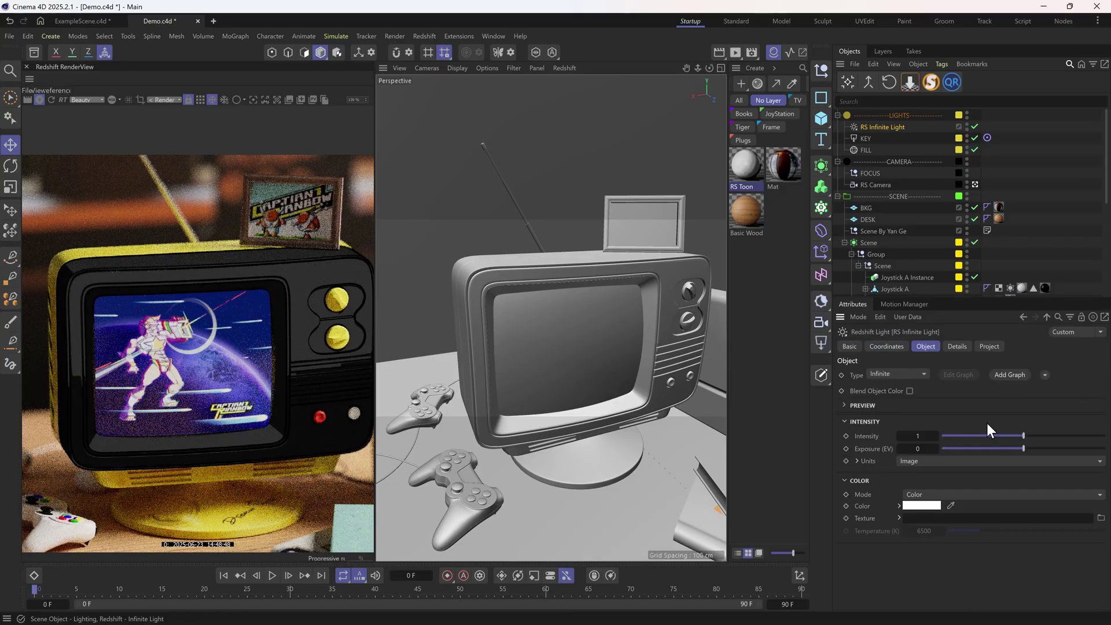
left_click_drag(1032, 438, 1105, 436)
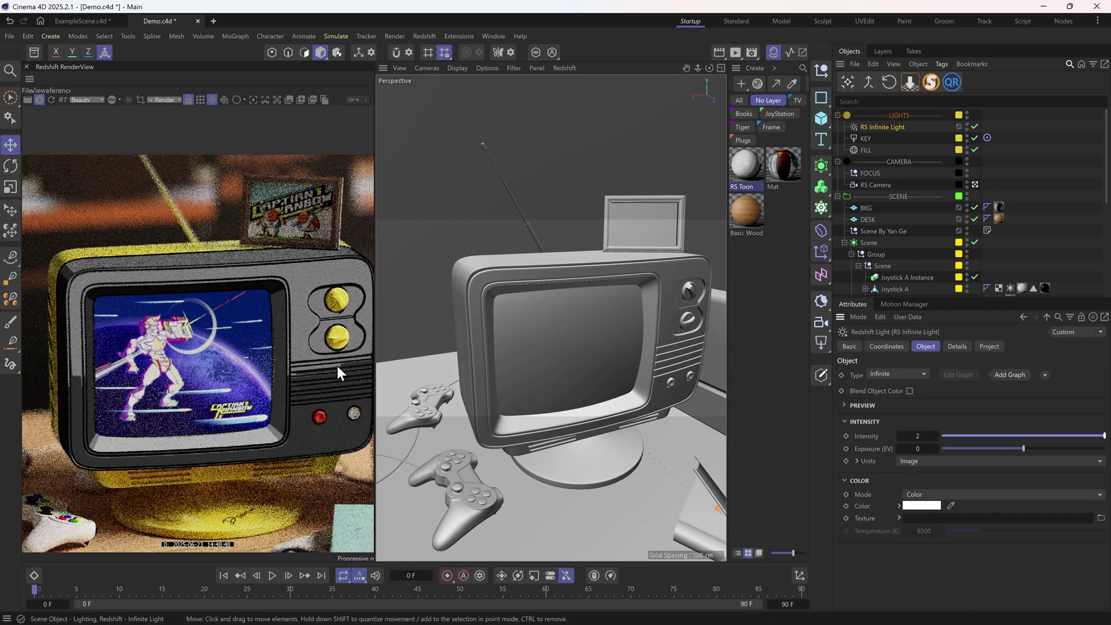
left_click(897, 346)
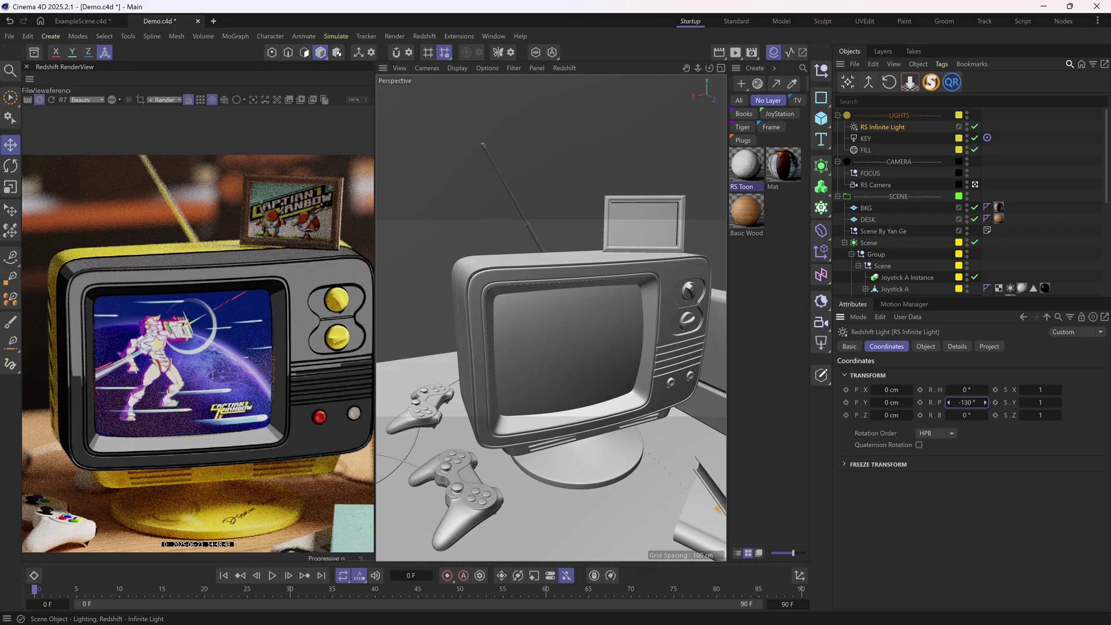
left_click_drag(967, 402, 899, 403)
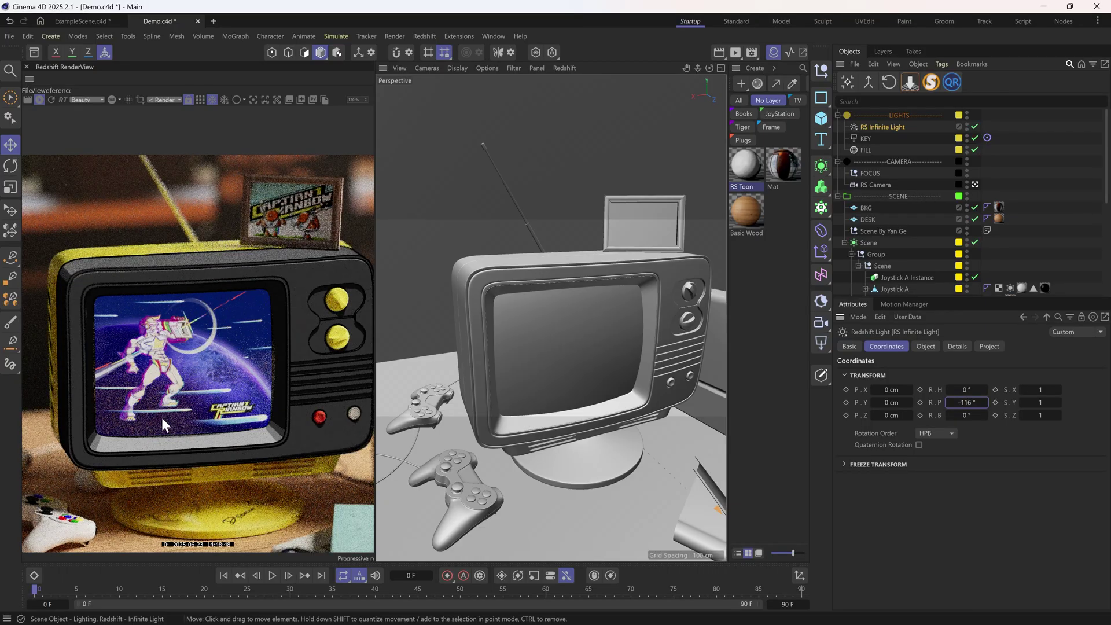
Make the infinite light a child of the KEY light.
scroll(498, 353, "down", 10)
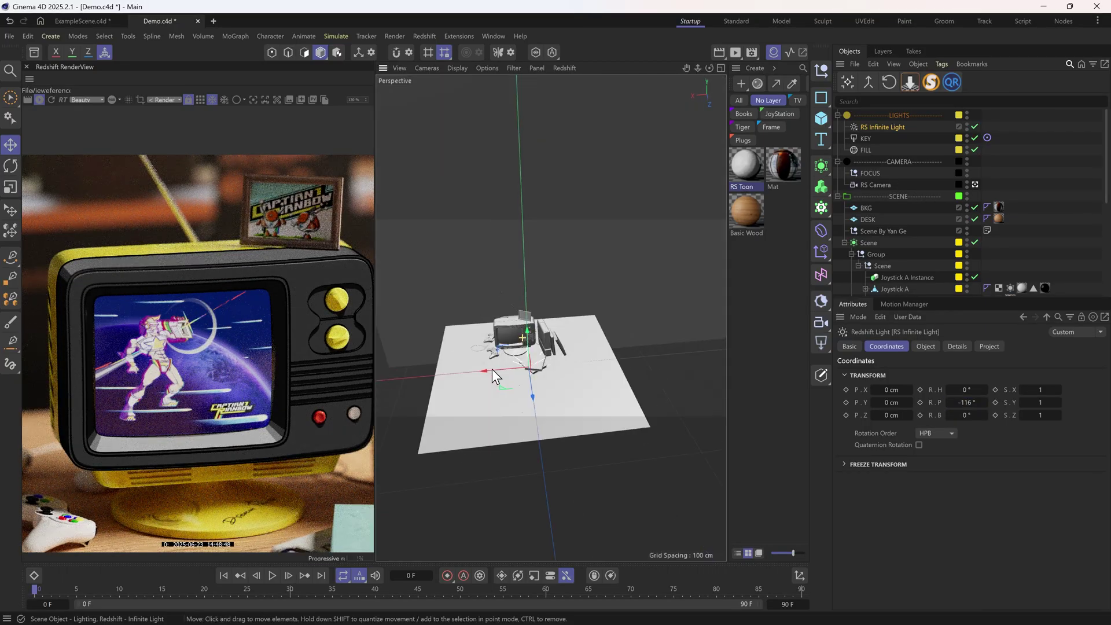
left_click(866, 138)
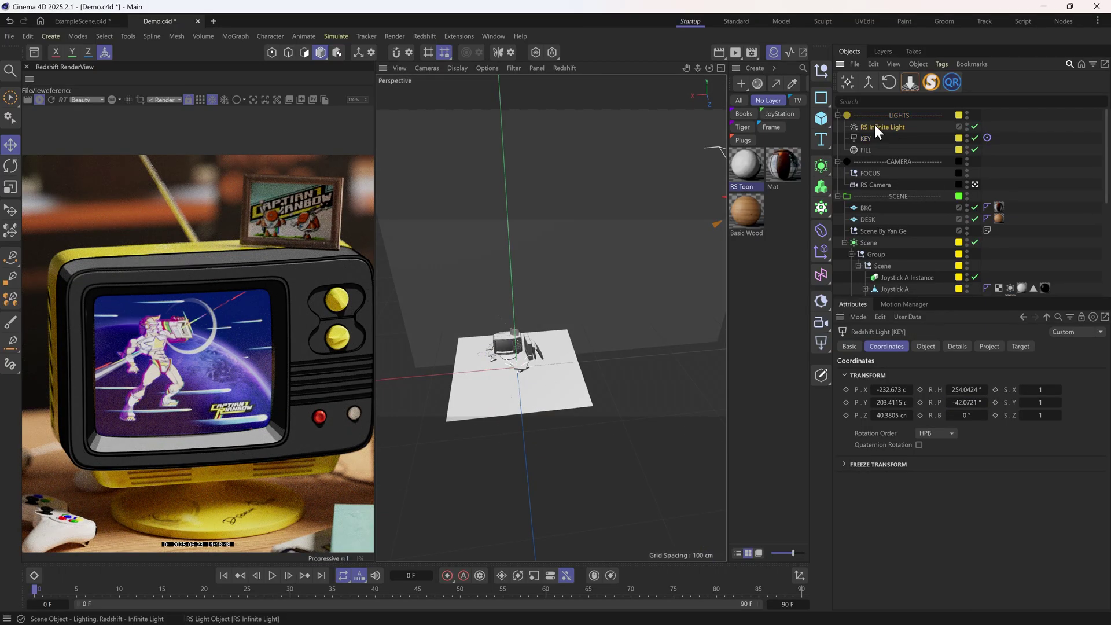
left_click_drag(874, 125, 875, 138)
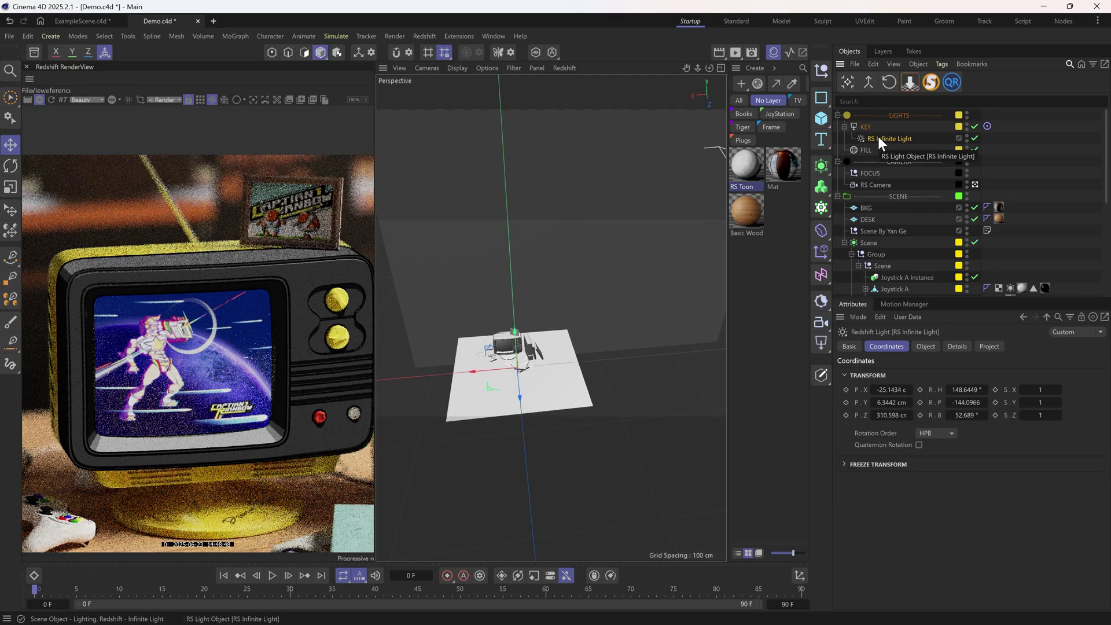
scroll(543, 380, "down", 2)
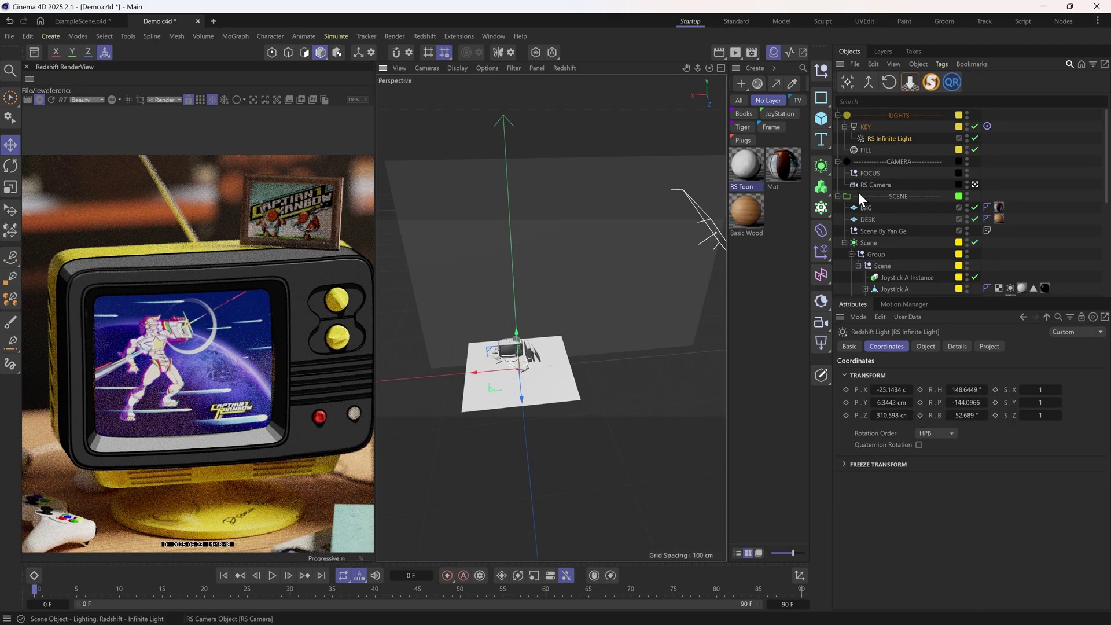
Set the infinite light's heading, pitch and bank rotation to 0°.
left_click(971, 394)
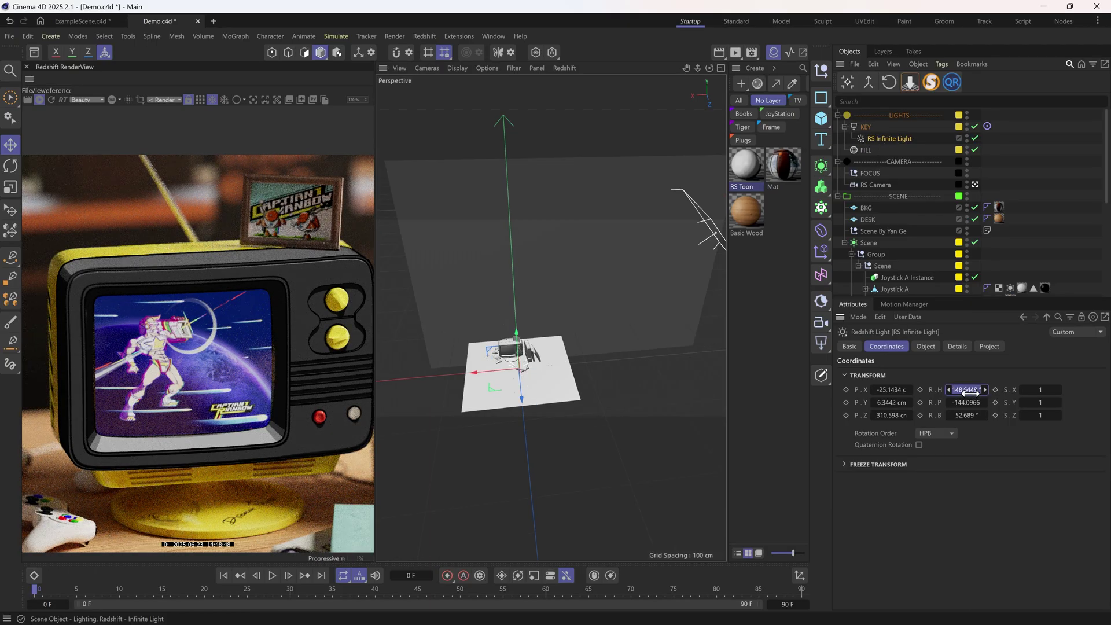
type("0")
key("Tab")
type("0")
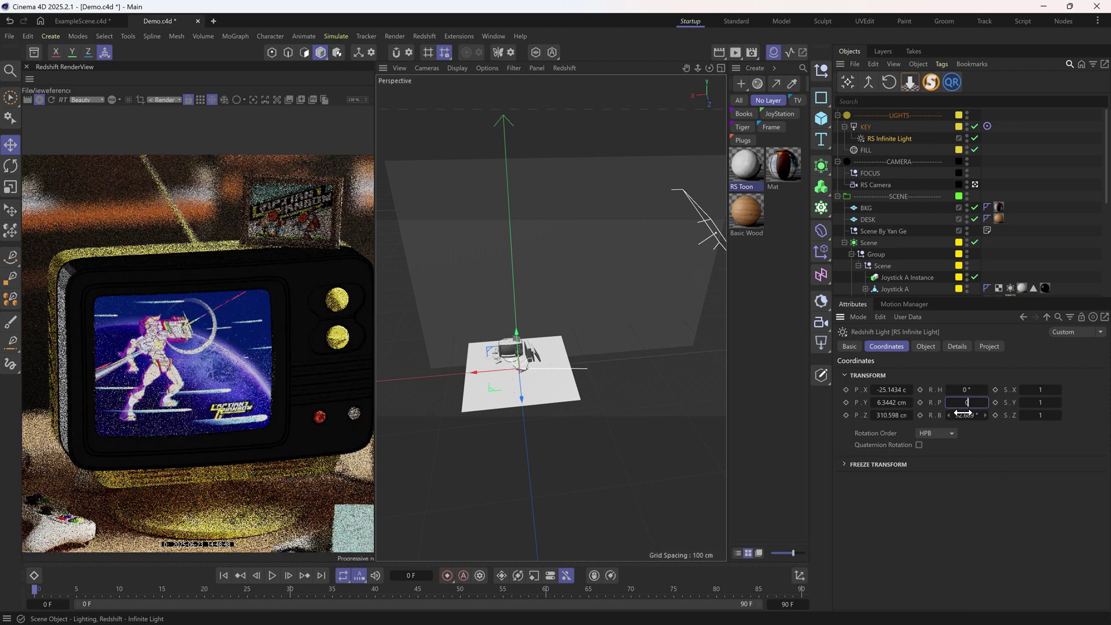
key("Tab")
type("0")
key("Return")
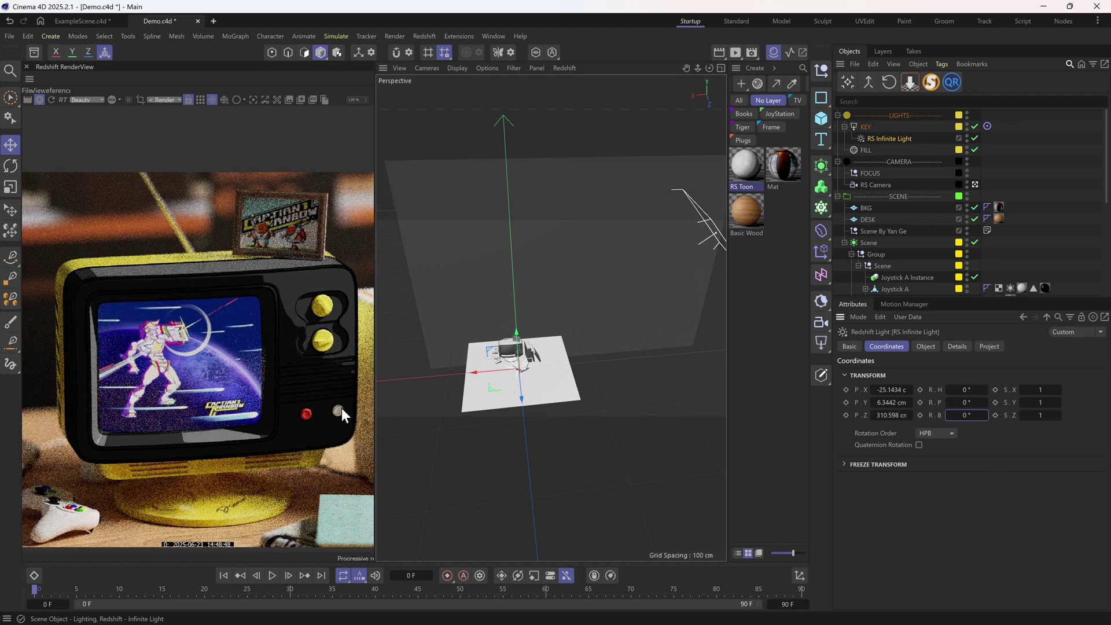
Apply Reset Transform to the infinite light so it sits at the KEY light's position and orientation.
key("shift+c")
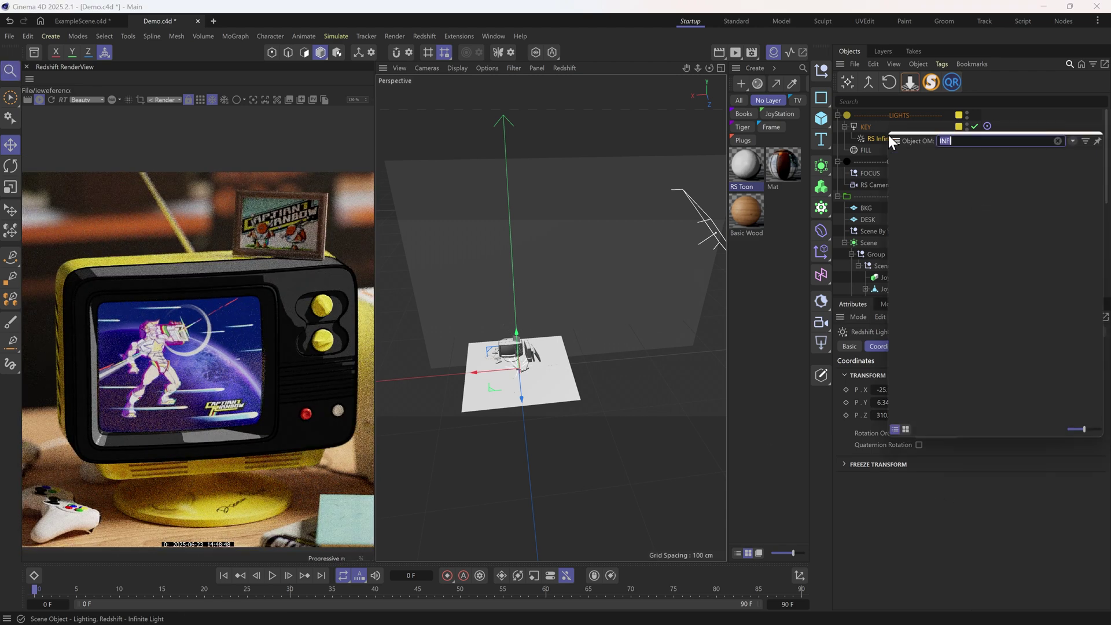
type("RESET TR")
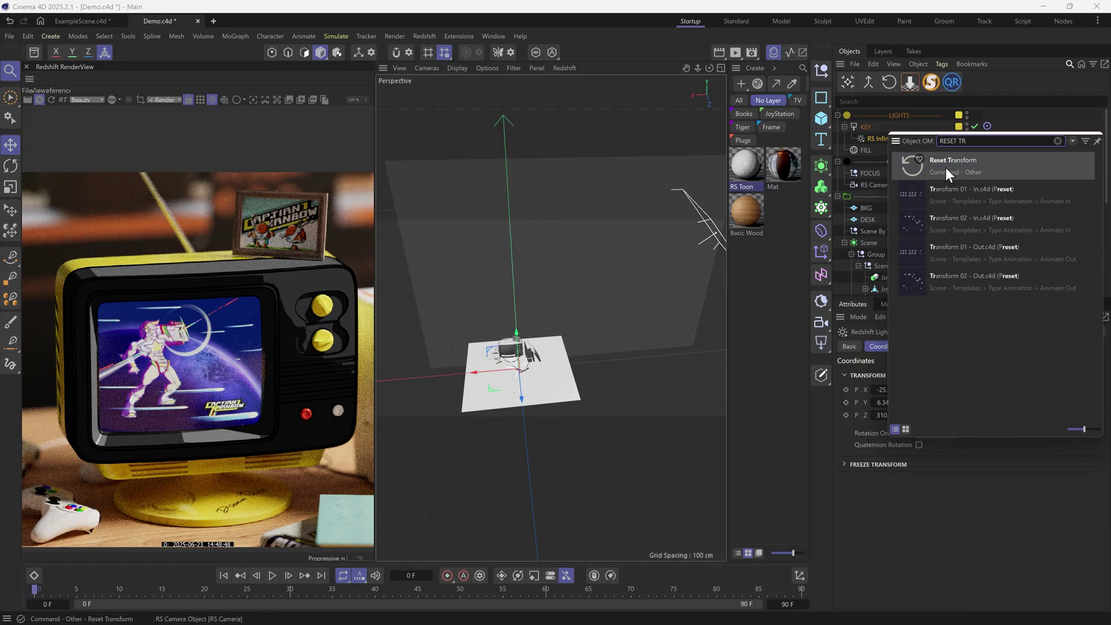
left_click(945, 168)
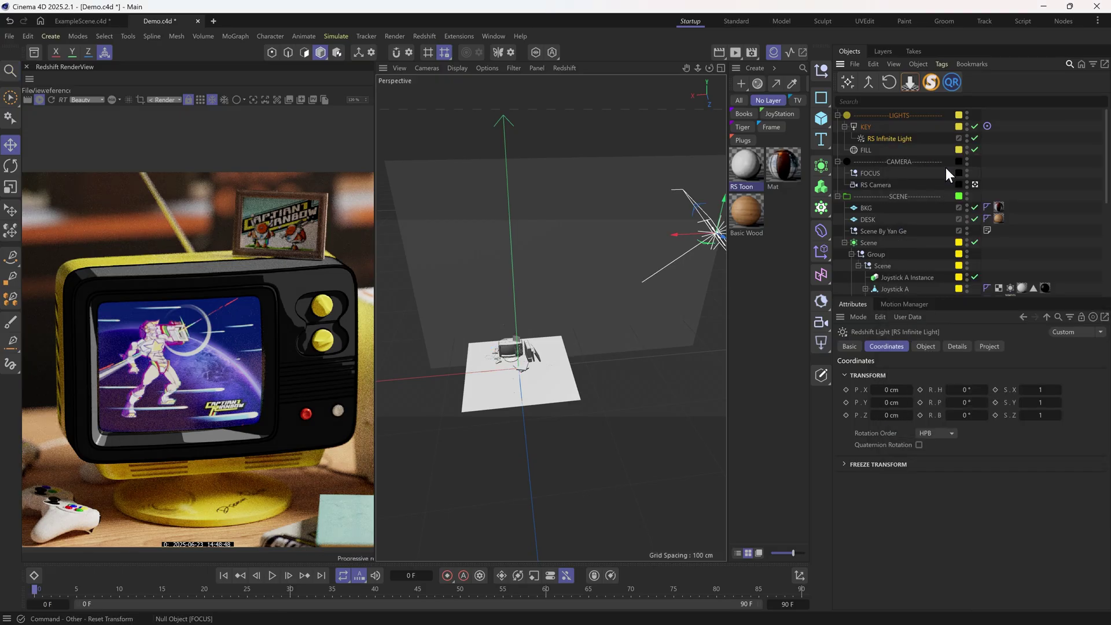
left_click_drag(669, 251, 612, 287, "alt")
scroll(223, 382, "down", 2)
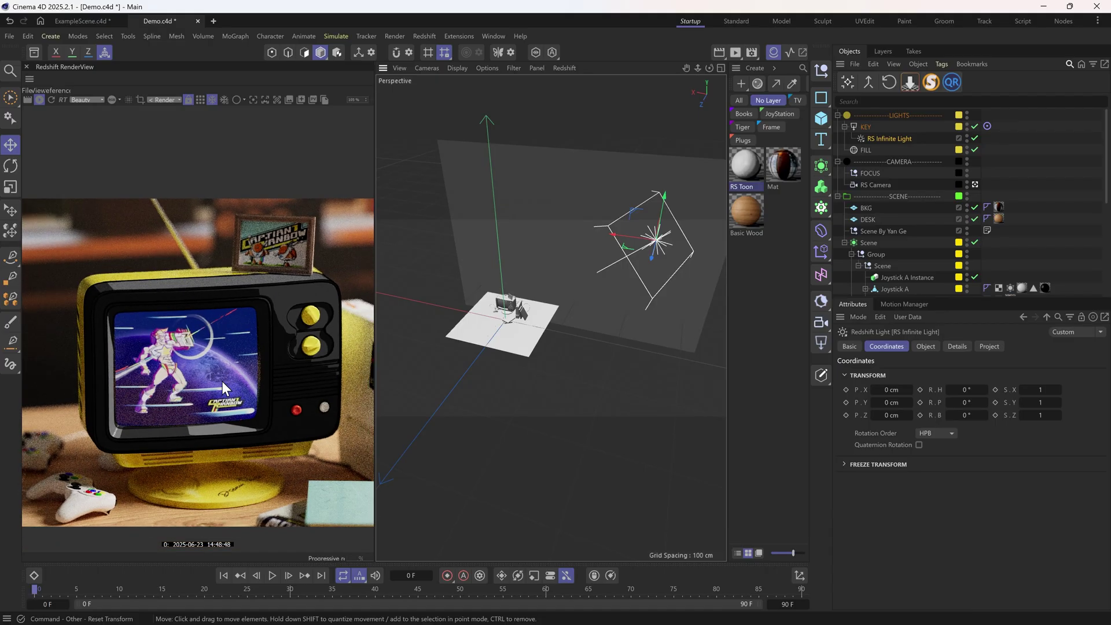
Remove the two lighter grey knots from the RS Toon material's Base Tonemap ramp and move the white knot to 28.5714 %.
double_click(741, 166)
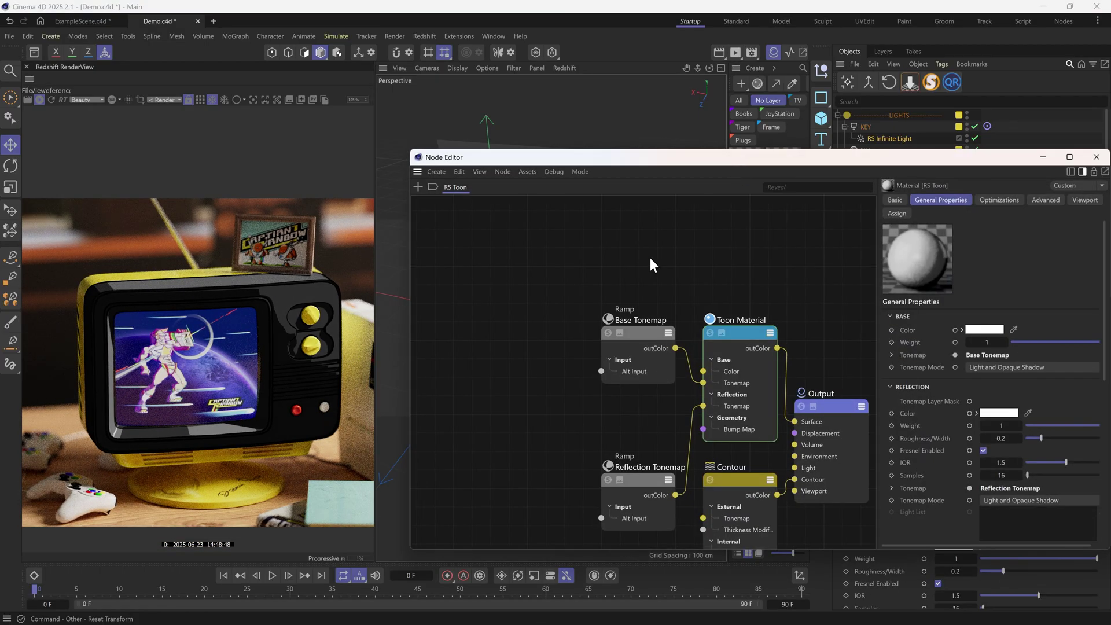
left_click(646, 373)
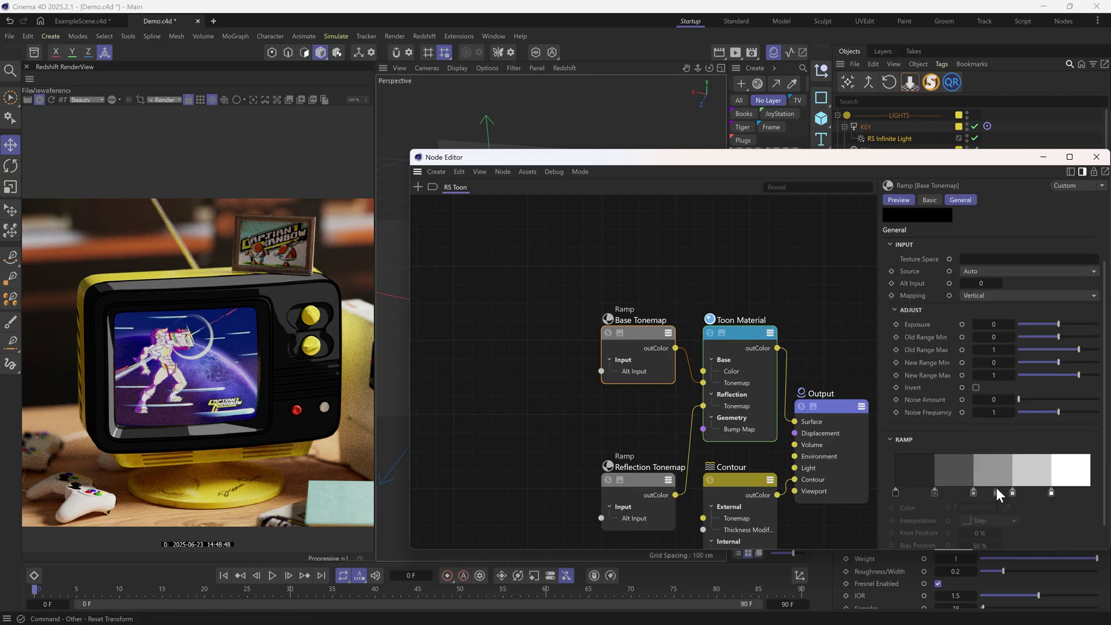
left_click(1012, 494)
key("Delete")
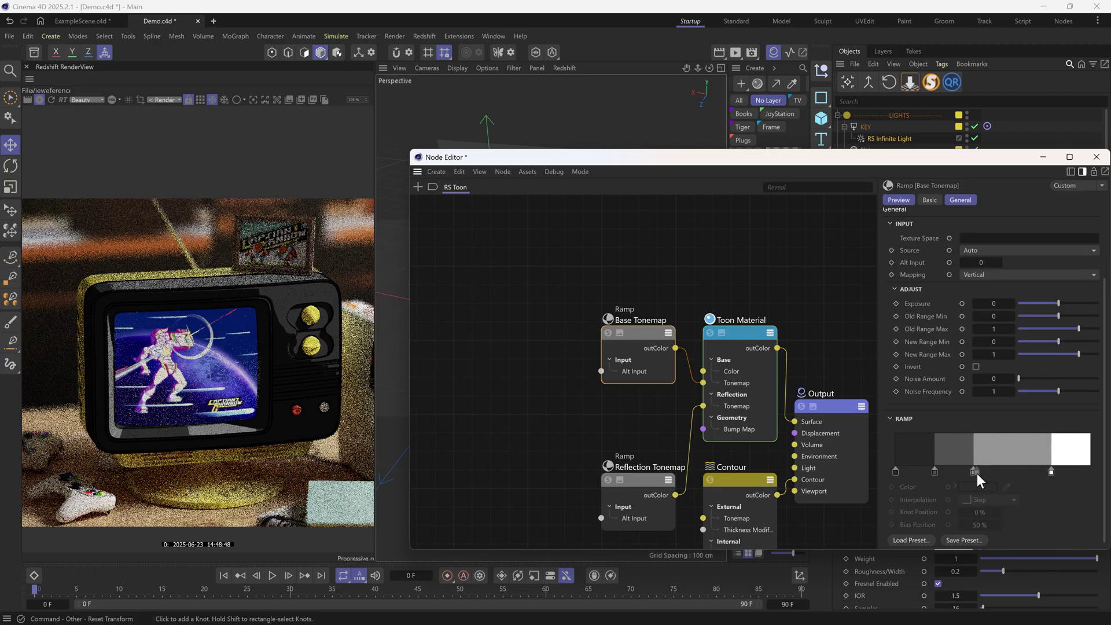
left_click_drag(974, 472, 981, 498)
left_click_drag(1052, 472, 951, 471)
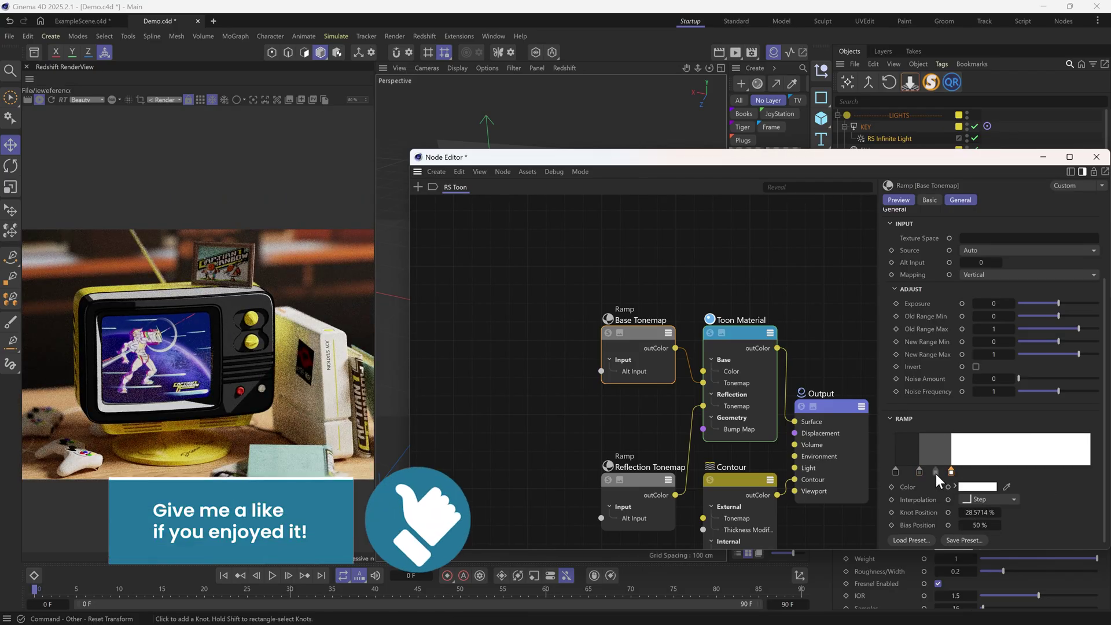
Color the Base Tonemap ramp's middle knot blue and its first knot dark olive, and move the white knot closer to the start.
double_click(919, 472)
left_click(895, 466)
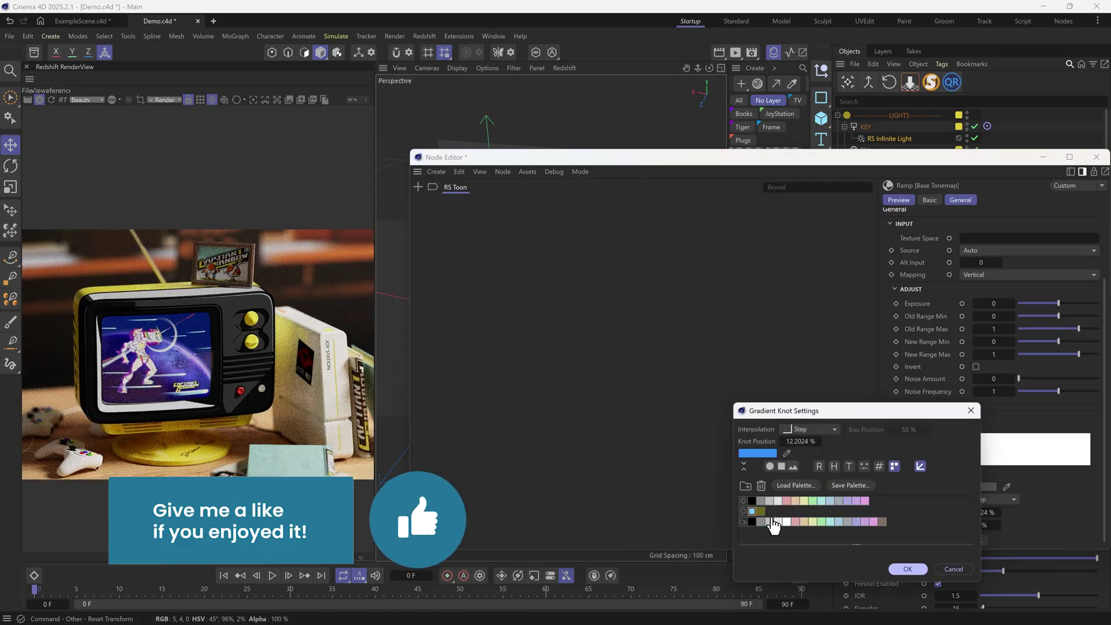
left_click(908, 569)
double_click(897, 472)
left_click(895, 466)
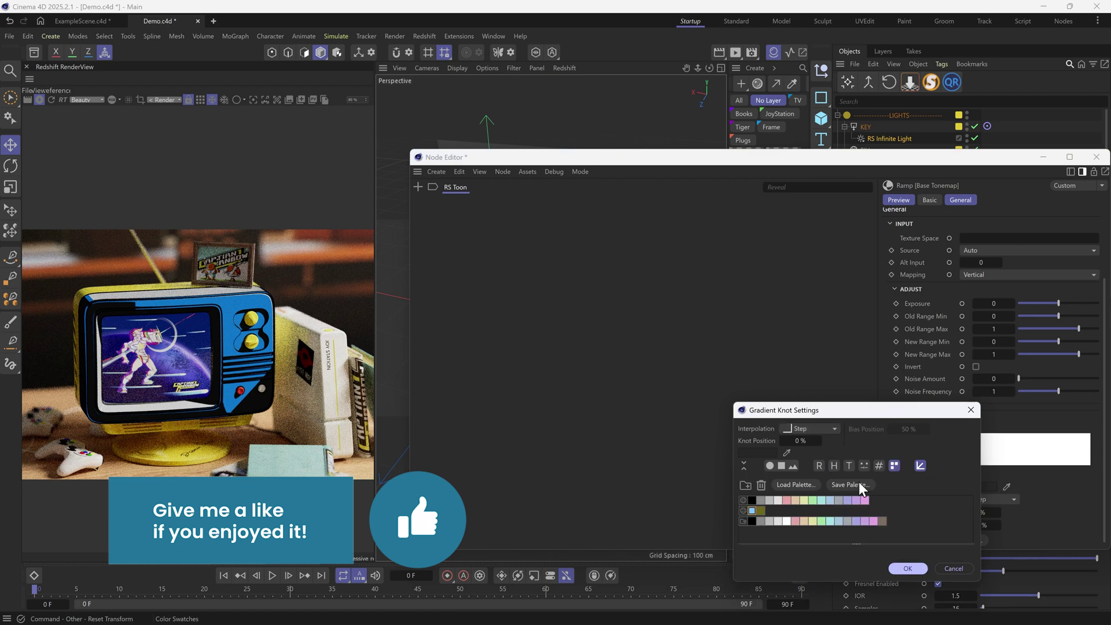
left_click(908, 568)
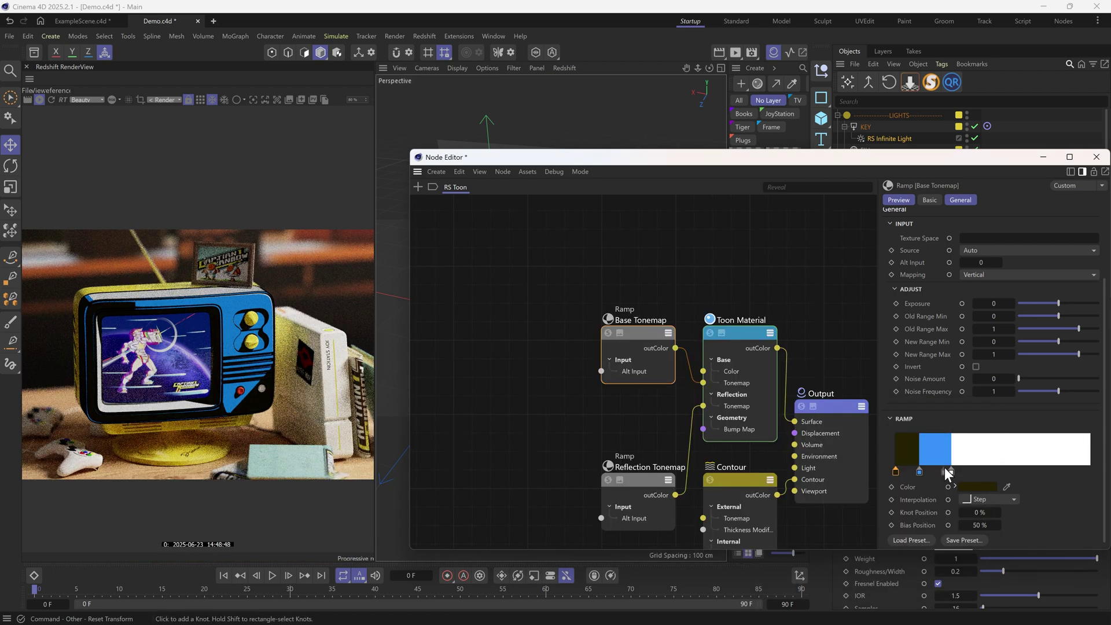
left_click_drag(952, 472, 914, 471)
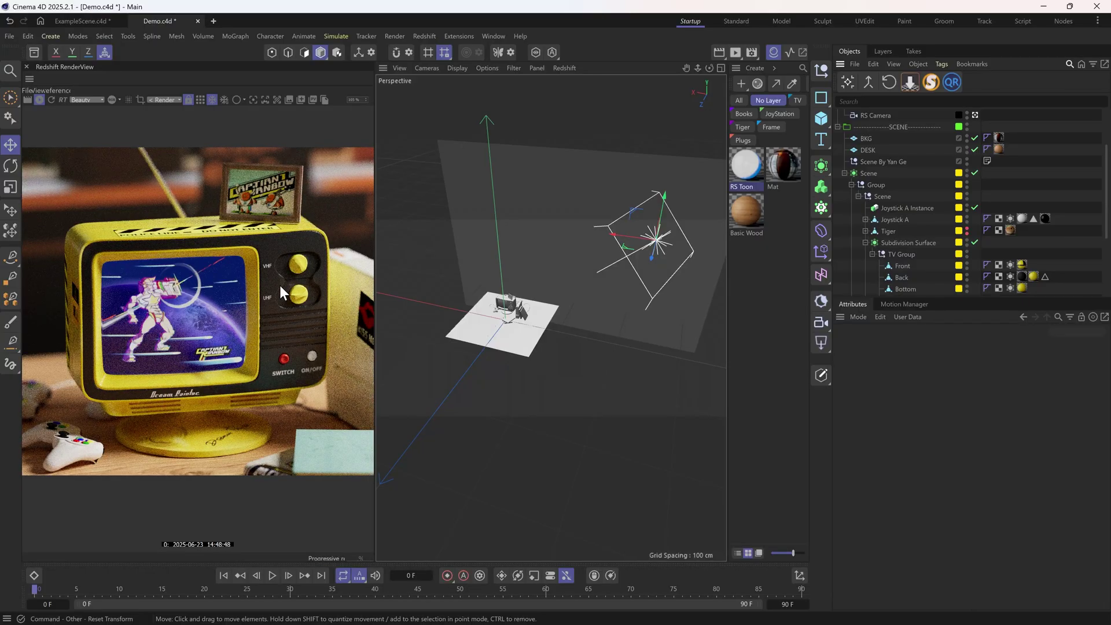
Assign the RS Toon material to the TV's Front object and open the node graphs of RS Toon and TV Front.
left_click_drag(746, 165, 900, 268)
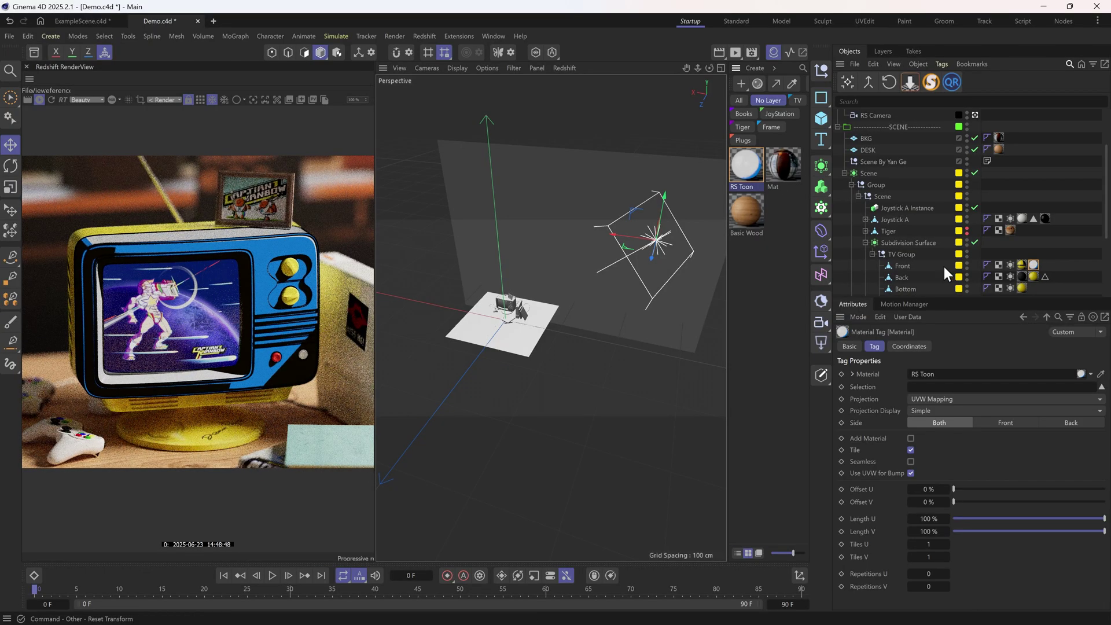
double_click(734, 168)
left_click_drag(809, 157, 499, 179)
double_click(1022, 264)
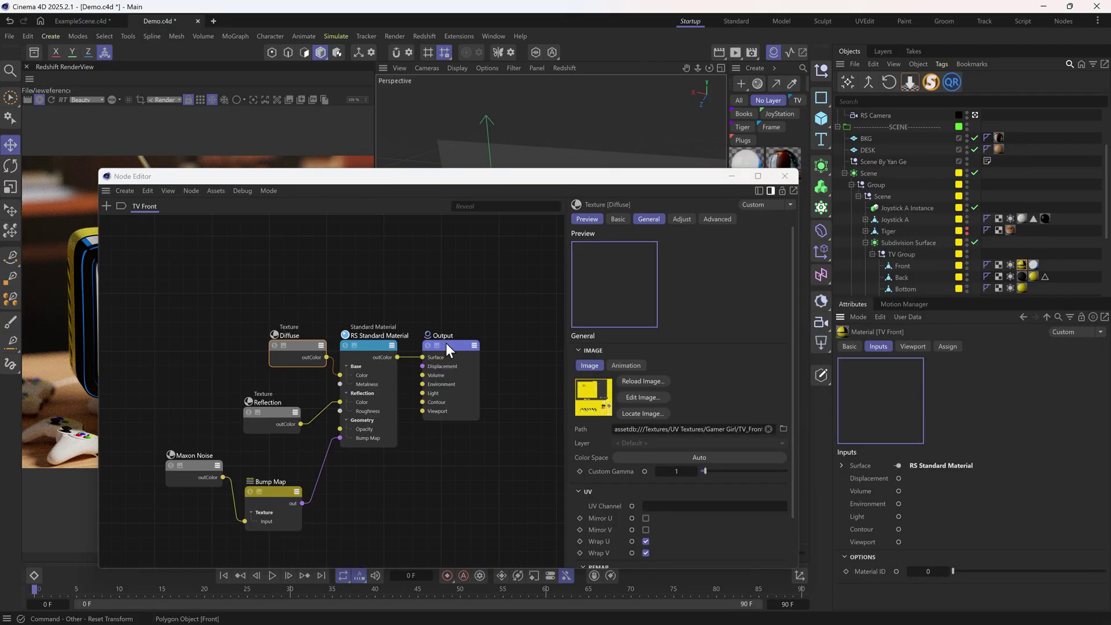
Copy the Diffuse texture node from the TV Front material into the RS Toon material's node graph.
left_click(251, 442)
scroll(251, 439, "up", 4)
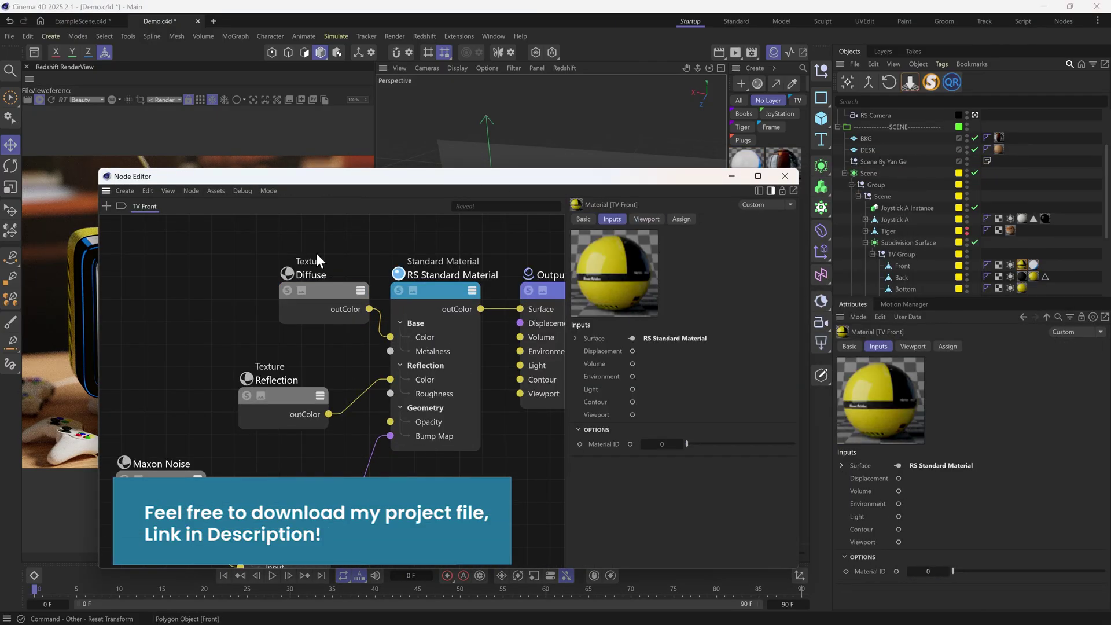
left_click(317, 259)
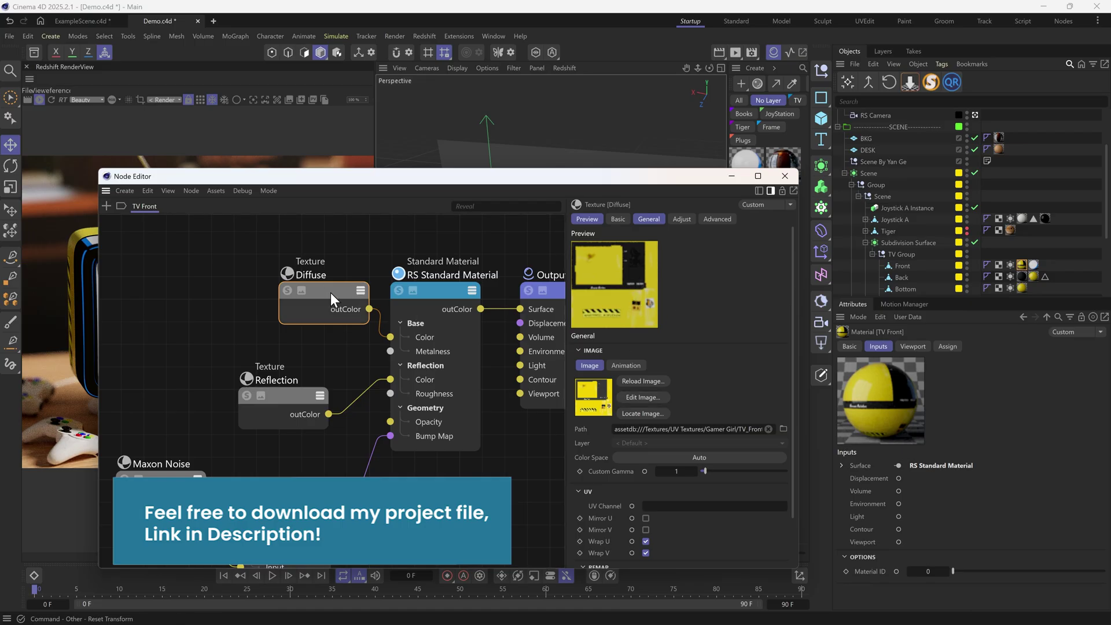
left_click_drag(608, 178, 684, 213)
left_click(748, 164)
middle_click_drag(370, 373, 475, 361)
left_click_drag(280, 367, 347, 431)
key("ctrl+v")
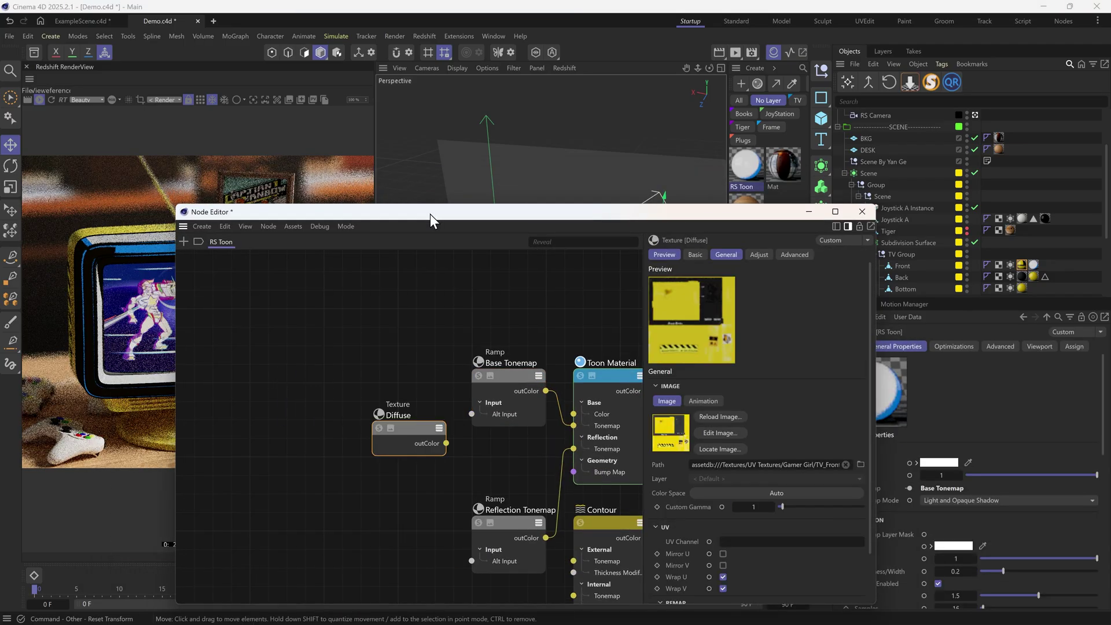
Connect the Diffuse texture's output color to the Exposure input of the Base Tonemap ramp.
left_click_drag(429, 211, 583, 164)
left_click_drag(600, 398, 671, 336)
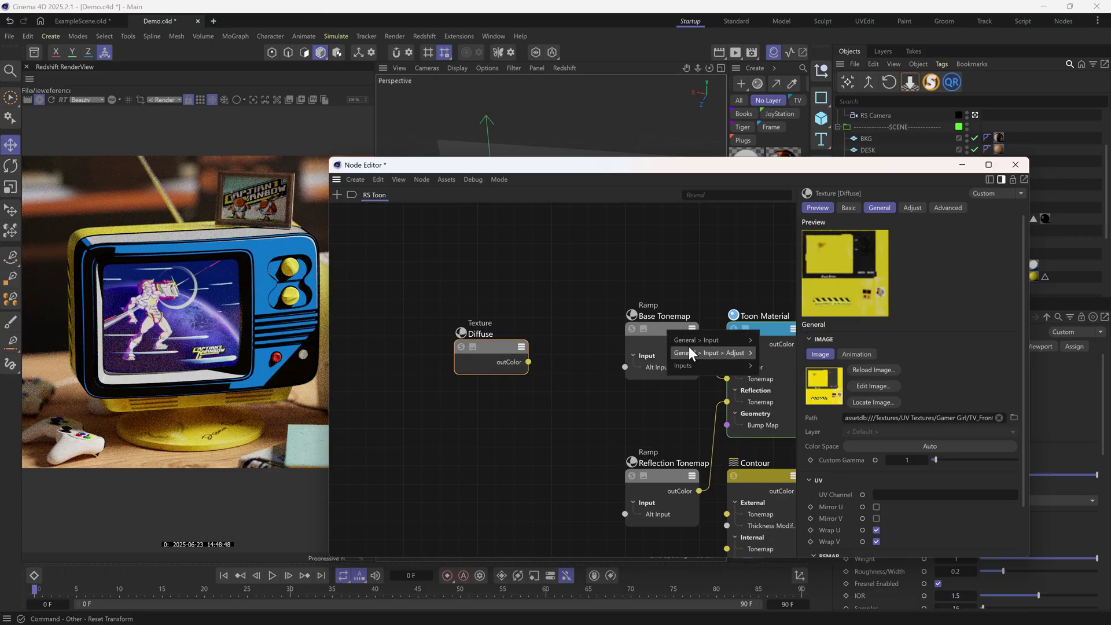
mouse_move(691, 351)
left_click(766, 354)
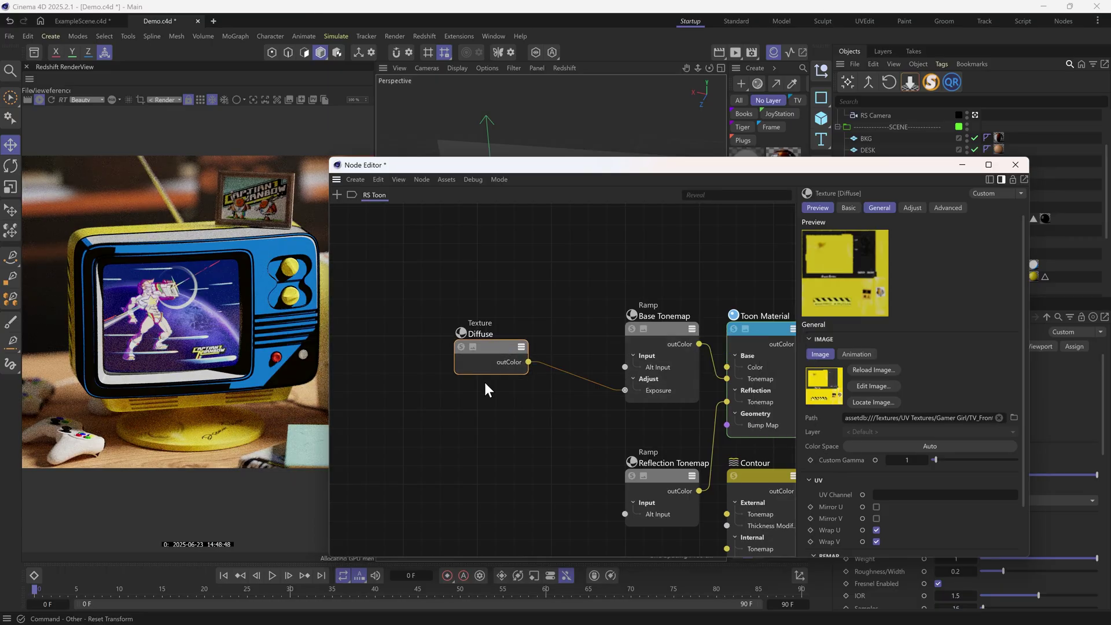
scroll(232, 389, "up", 3)
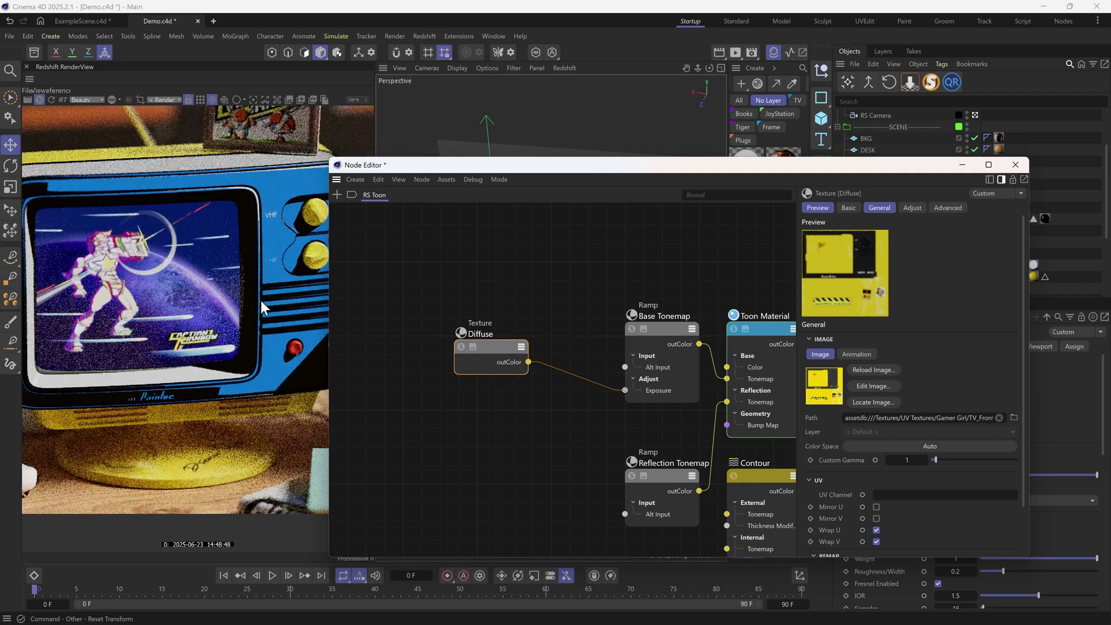
scroll(279, 199, "up", 2)
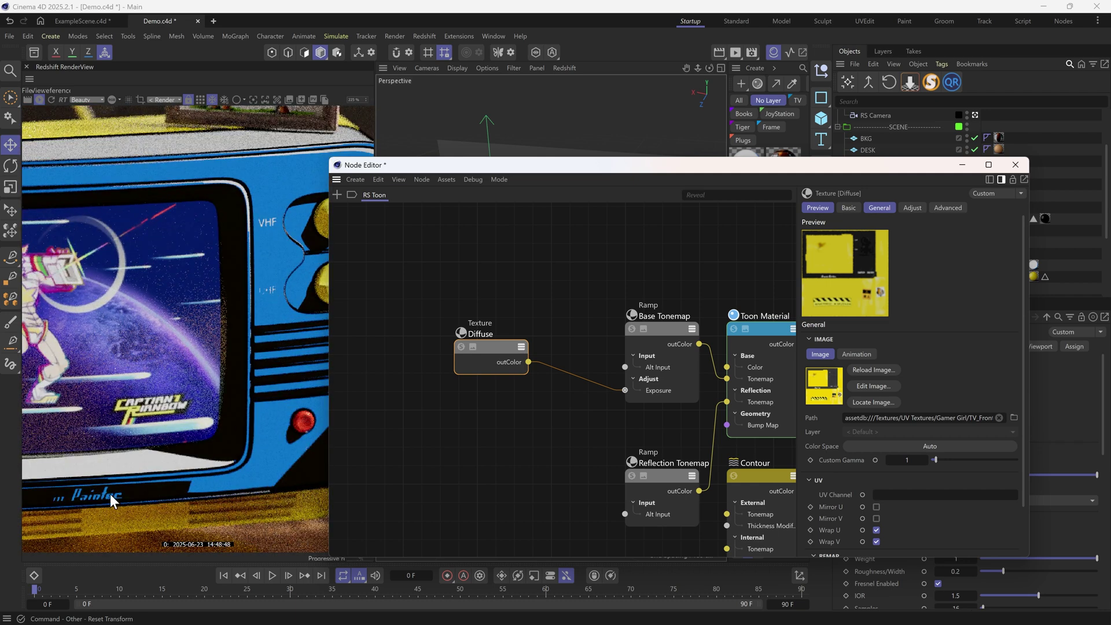
scroll(179, 457, "down", 2)
Add a Ramp node between the Diffuse texture and Base Tonemap, using its Alt Input and feeding its output into Exposure.
left_click(501, 421)
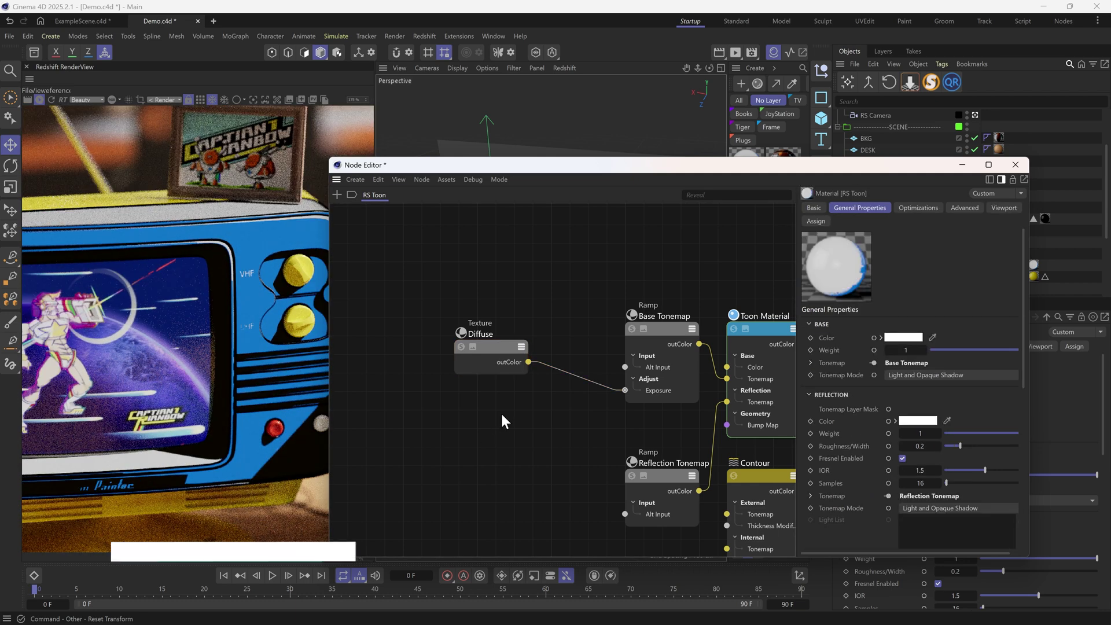
key("shift+c")
type("RAMP")
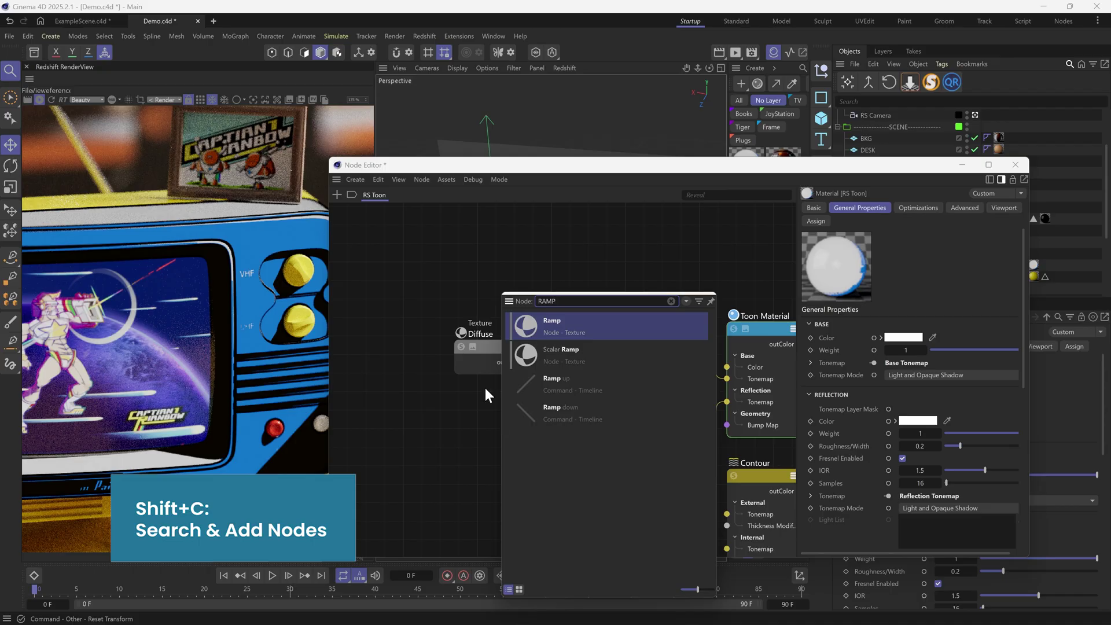
left_click(583, 329)
left_click(528, 363)
left_click_drag(530, 361, 465, 454)
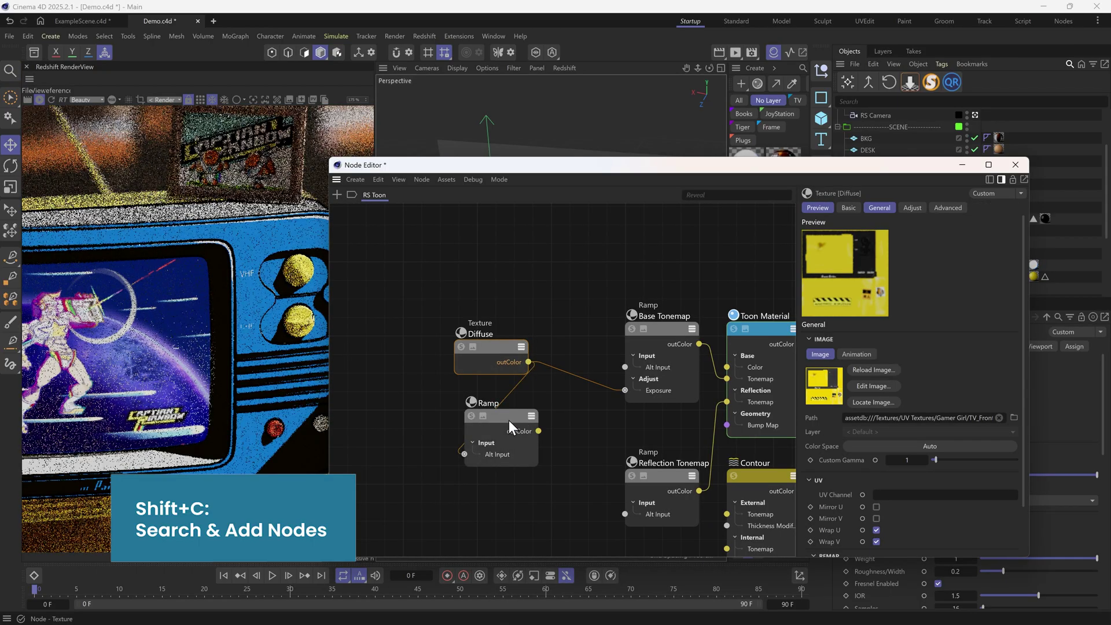
left_click_drag(510, 421, 547, 407)
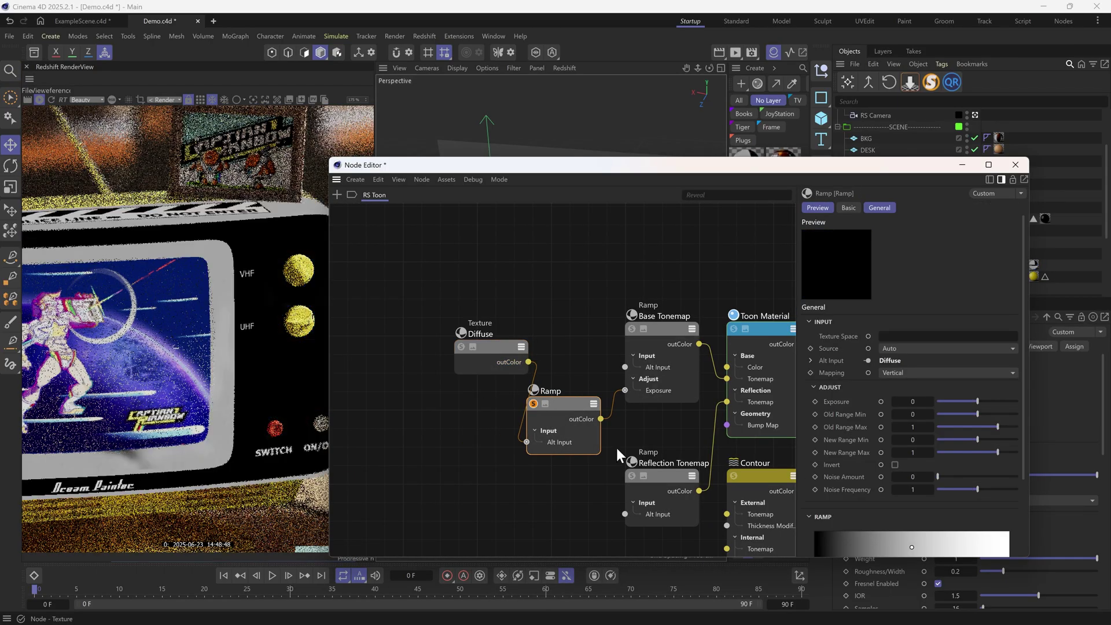
Set all knots of the new Ramp to Step interpolation and move its white knot to 16.9643 %.
scroll(901, 501, "down", 3)
right_click(815, 474)
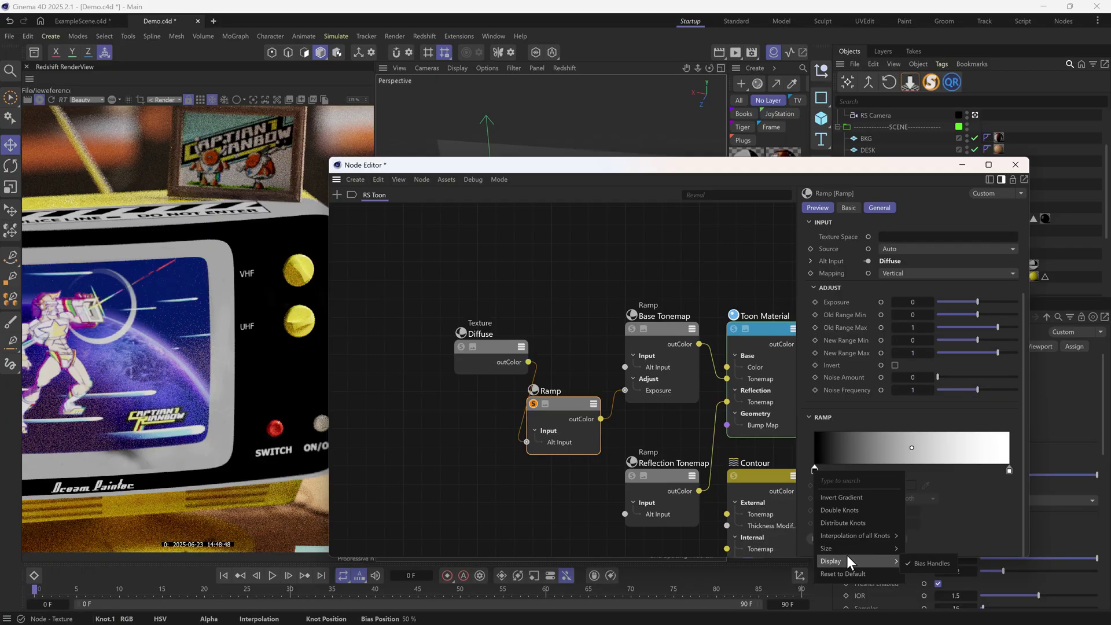
mouse_move(854, 536)
left_click(923, 573)
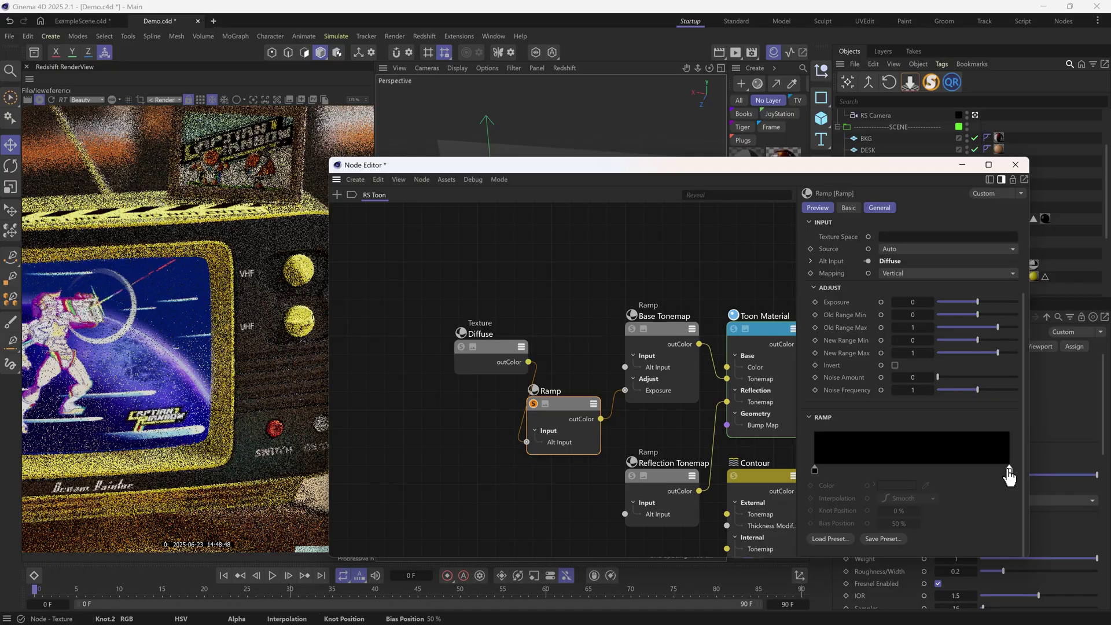
left_click_drag(1008, 470, 841, 476)
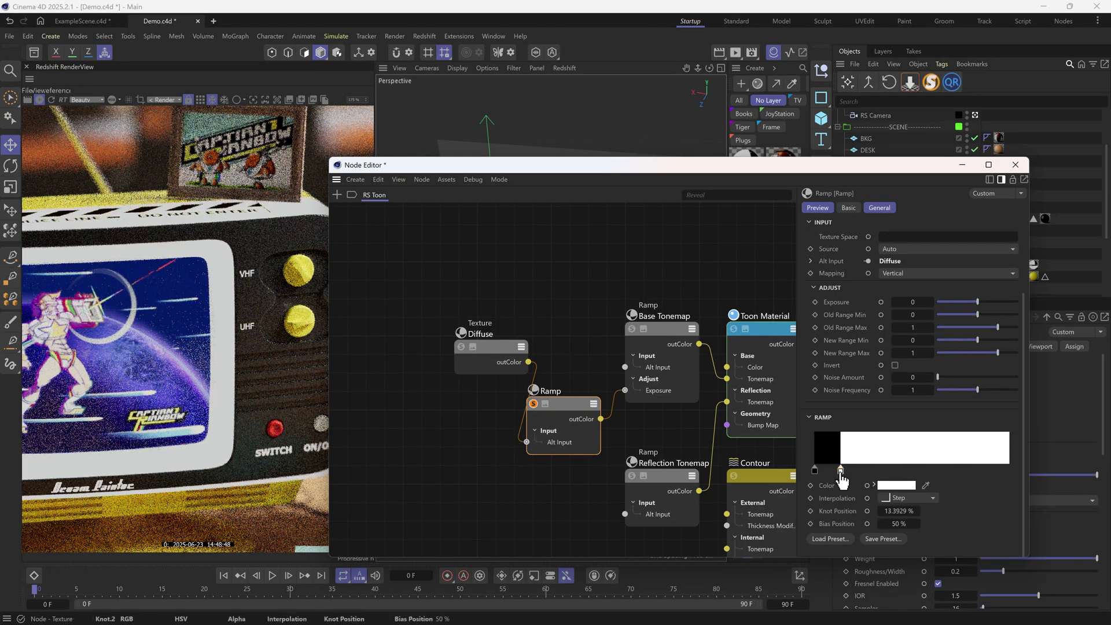
scroll(210, 297, "down", 2)
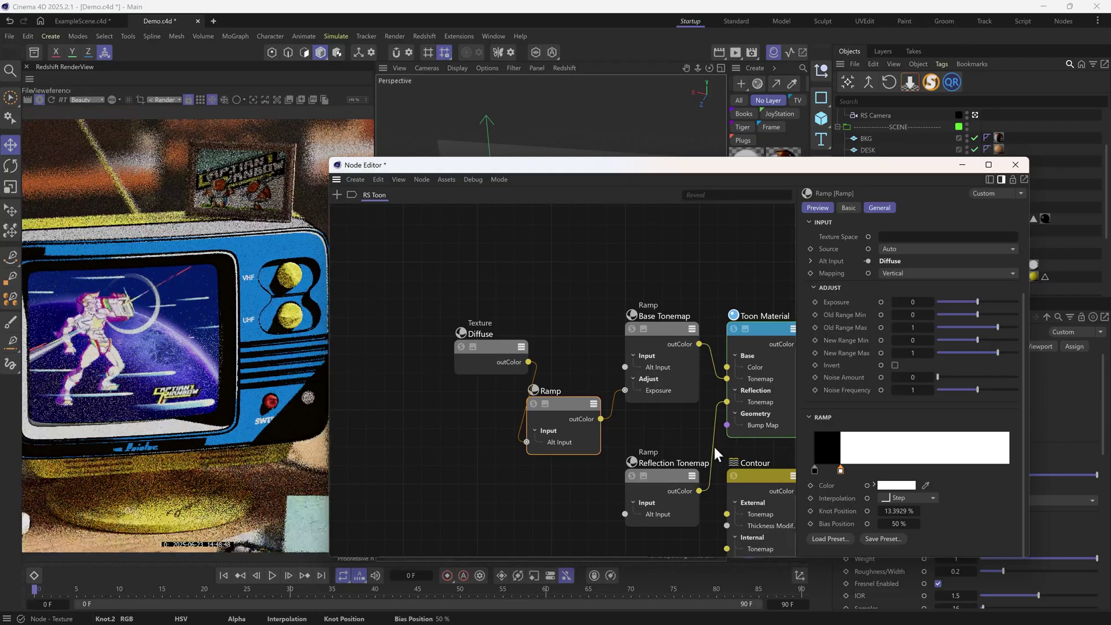
mouse_move(841, 471)
left_mouse_down()
mouse_move(902, 473)
mouse_move(831, 472)
mouse_move(848, 471)
left_mouse_up()
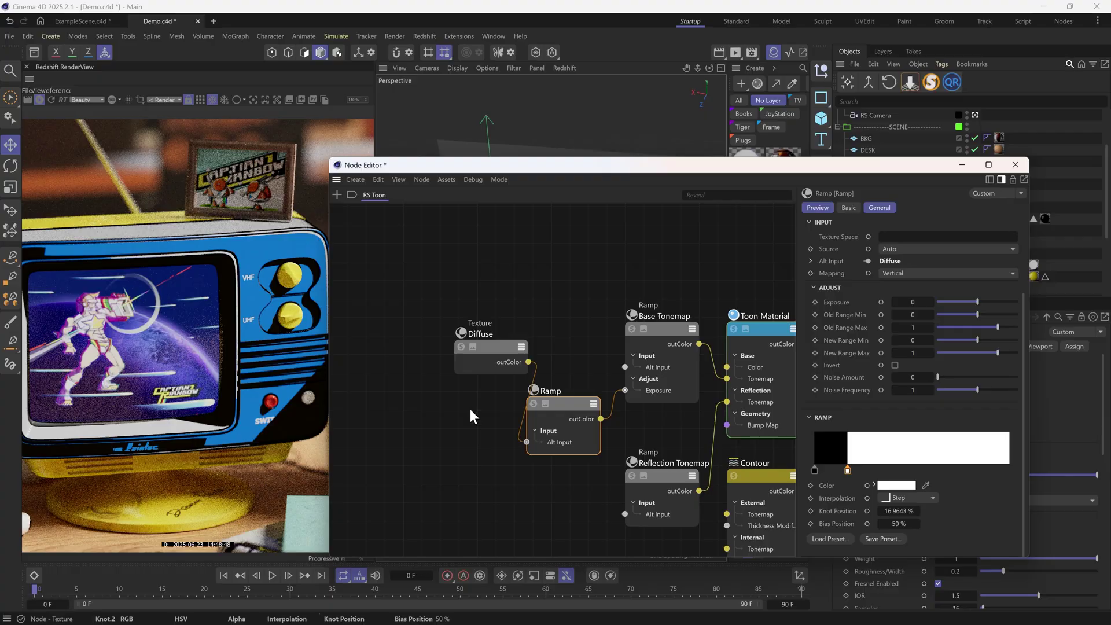
Set the Toon Material's reflection weight to 0 and delete the Reflection Tonemap ramp node.
key("h")
left_click(597, 374)
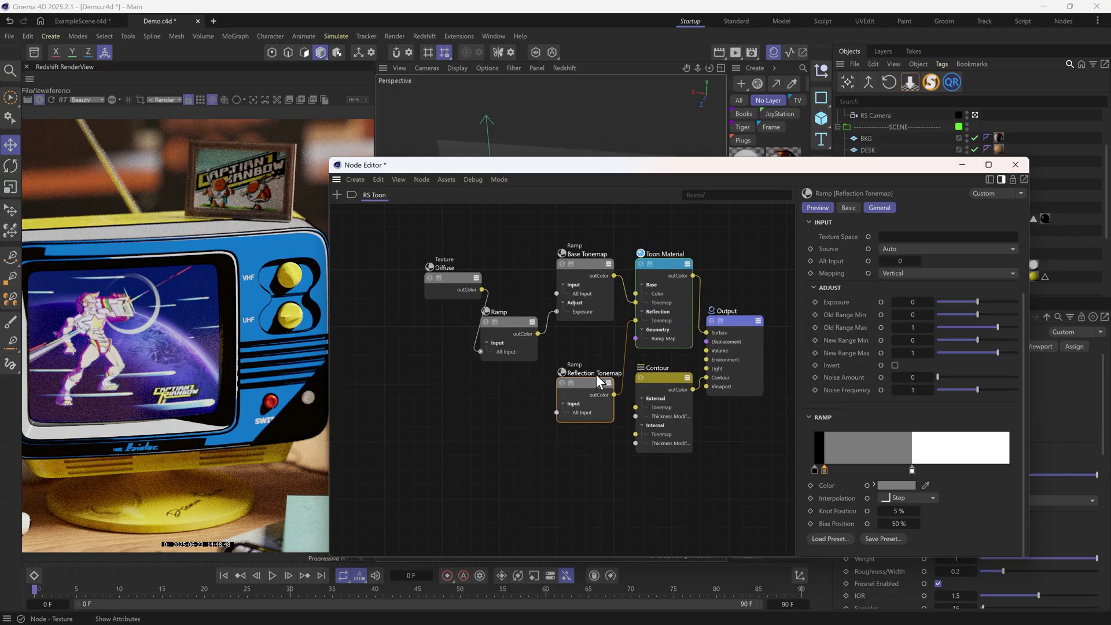
left_click(672, 262)
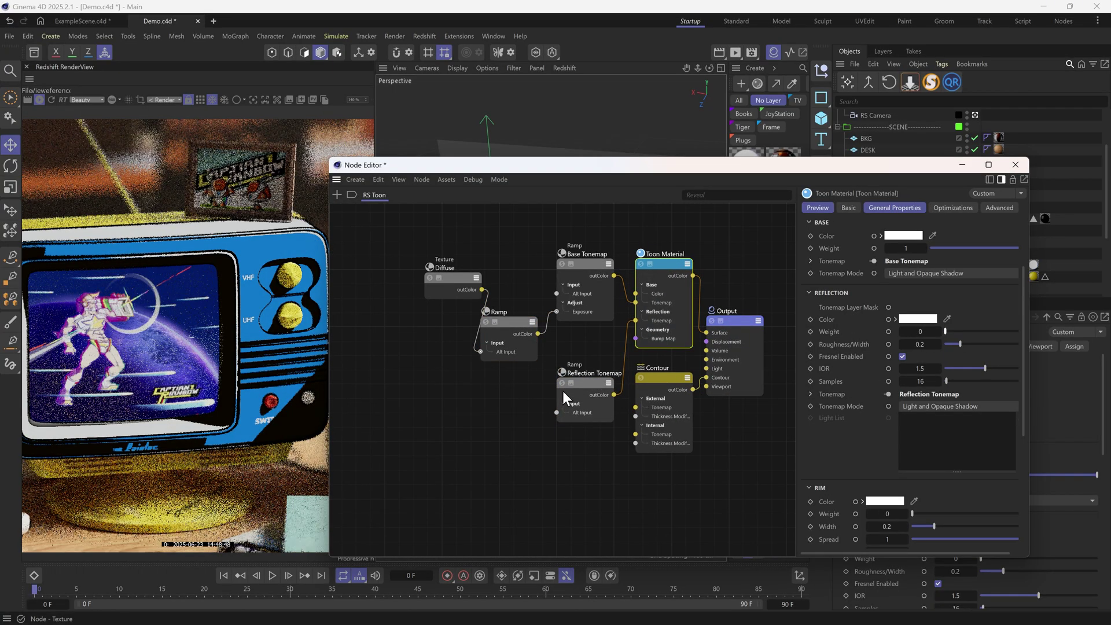
left_click(588, 383)
key("Delete")
Disable the external contour on the RS Toon material's Contour node, leaving the internal contour enabled.
left_click(661, 381)
scroll(208, 311, "down", 2)
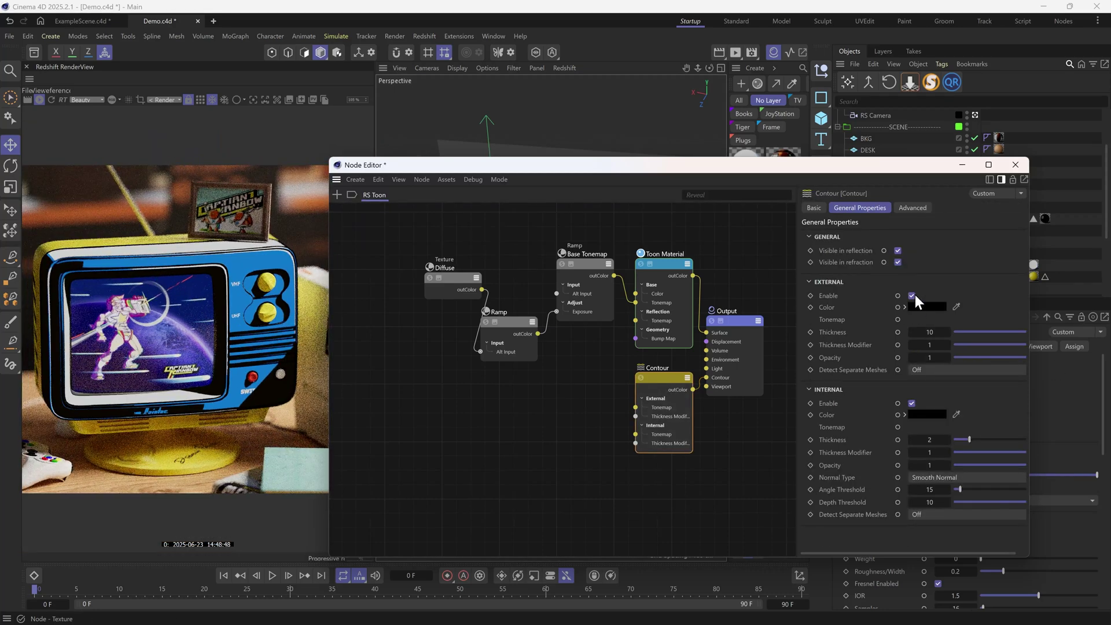
left_click(912, 296)
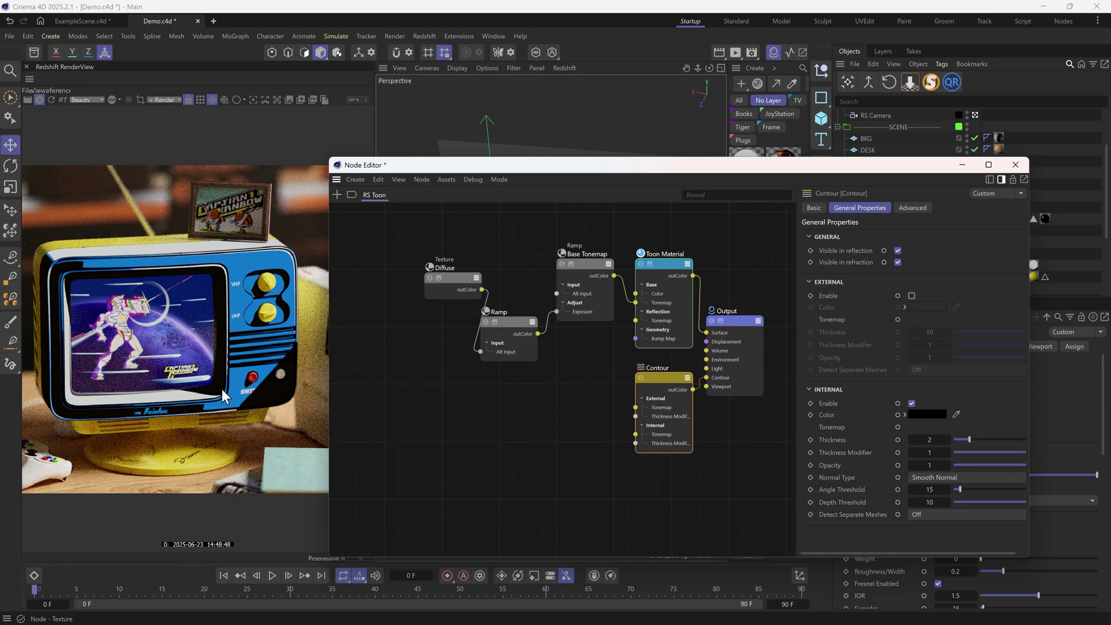
scroll(204, 372, "up", 3)
scroll(223, 240, "down", 3)
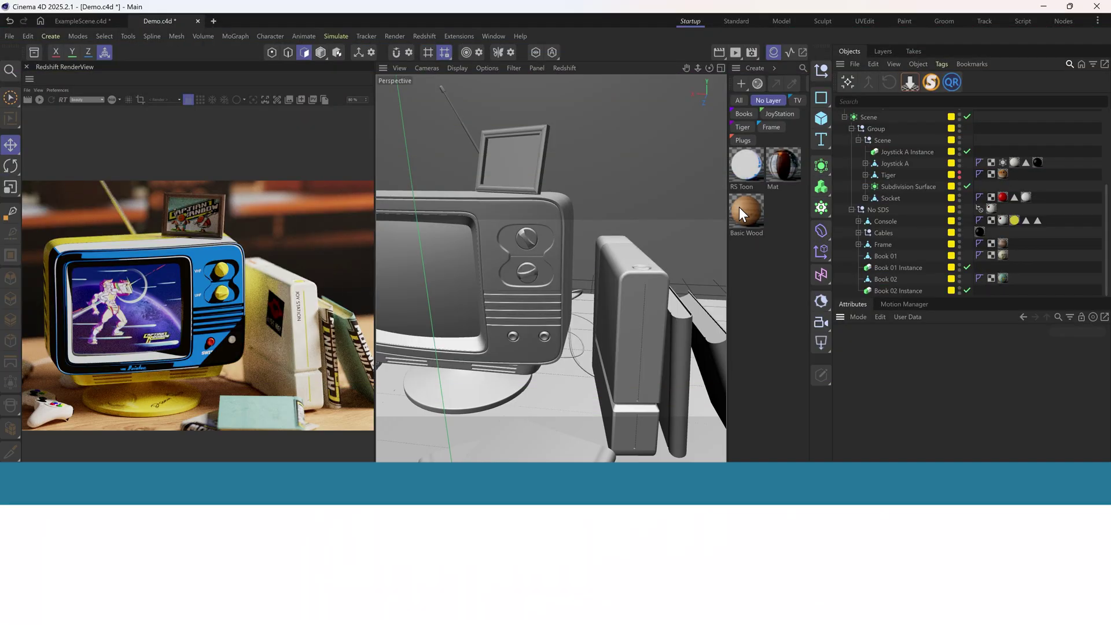
Rename the RS Toon material as TV FRONT.
left_click(744, 187)
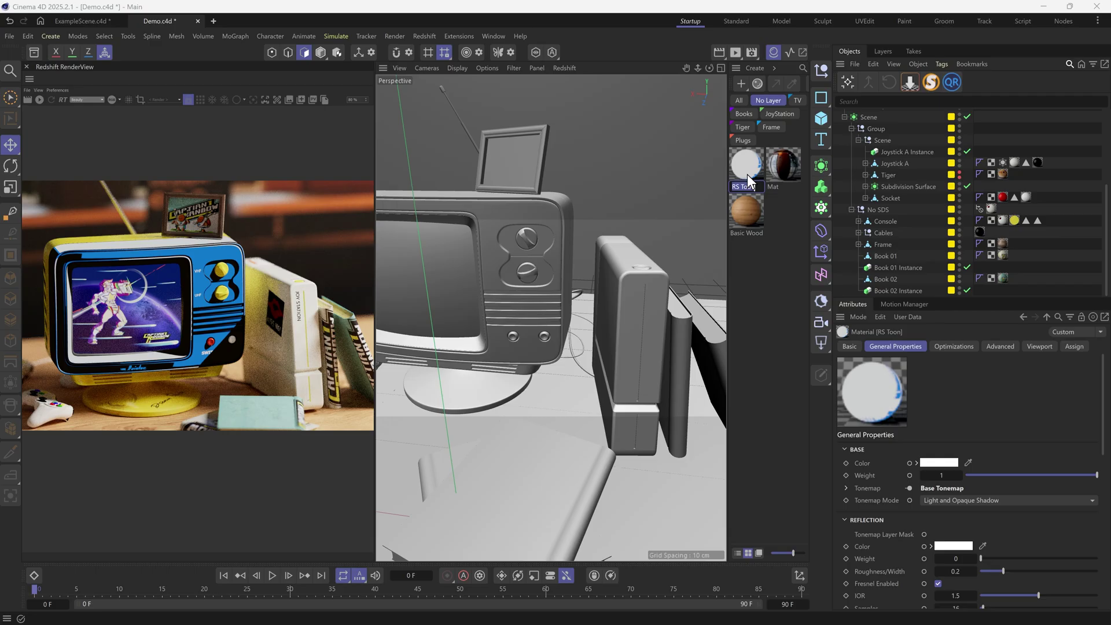
key("Caps_Lock")
type("TV FRO")
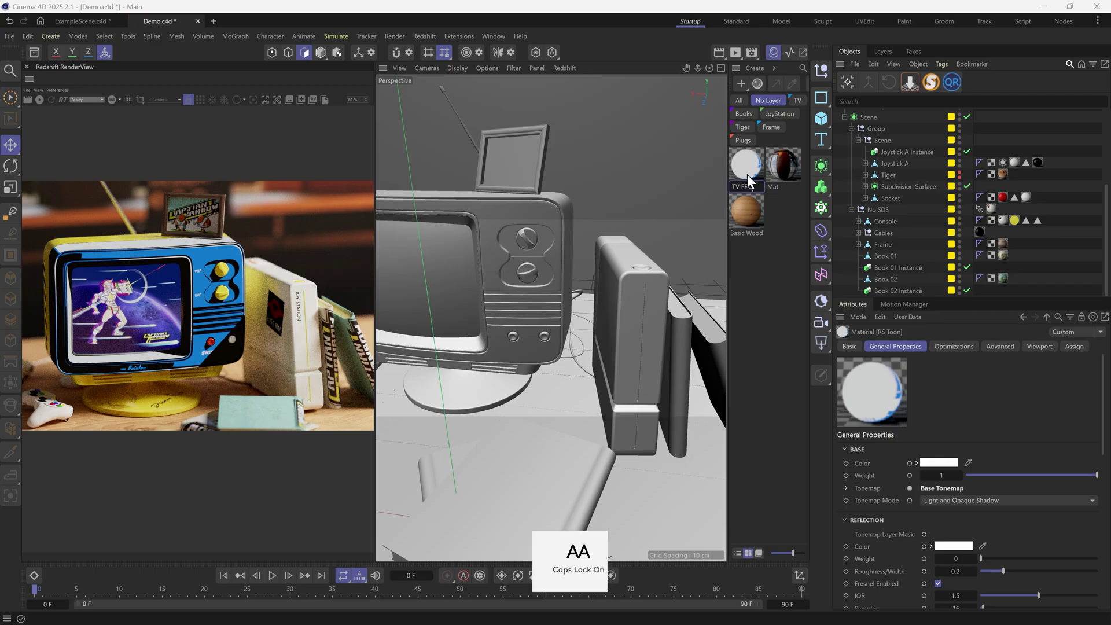
type("NT")
left_click(753, 258)
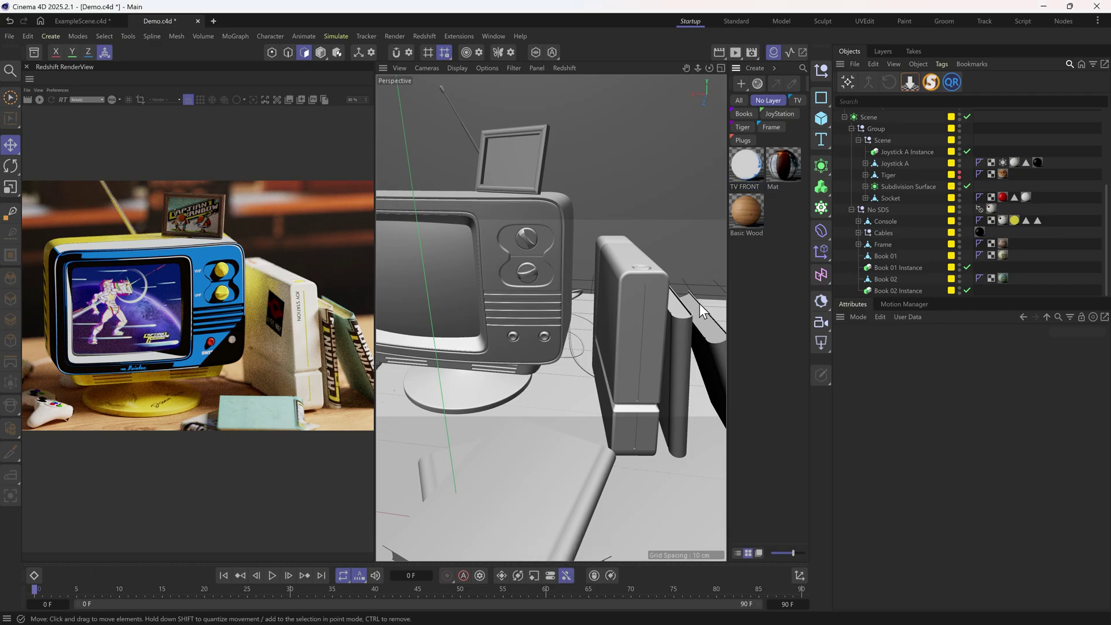
Select the Console object beside the TV and its polygon selection tag Polygon Selection.1.
left_click_drag(626, 336, 608, 370, "alt")
left_click(620, 343)
left_click(1037, 221)
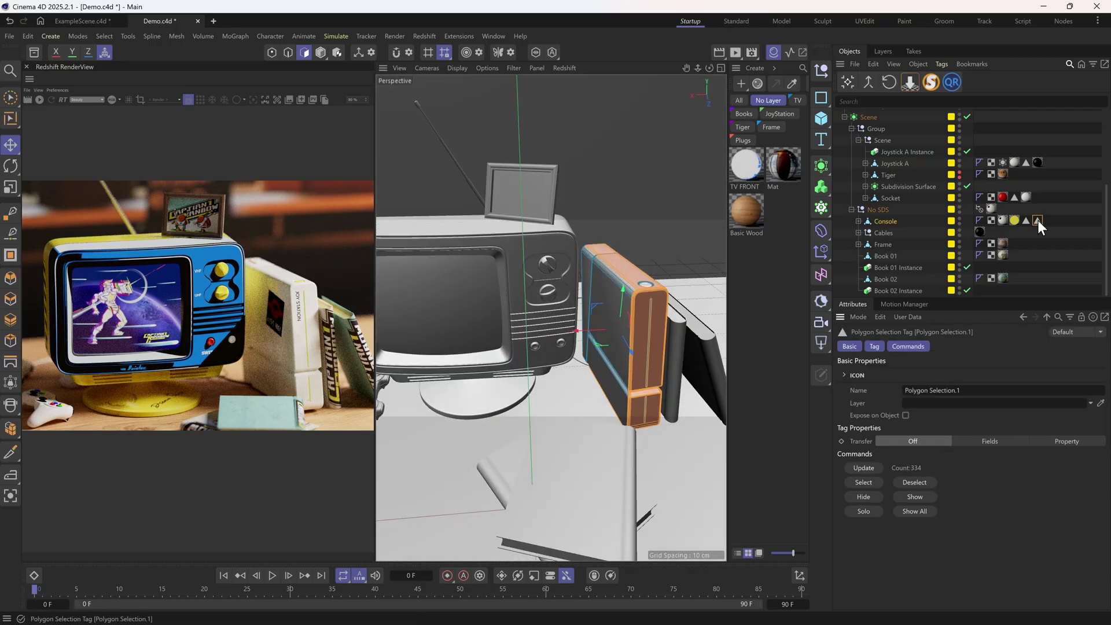
mouse_move(645, 329)
left_mouse_down("alt")
mouse_move(591, 312)
mouse_move(638, 311)
left_mouse_up("alt")
scroll(645, 326, "up", 2)
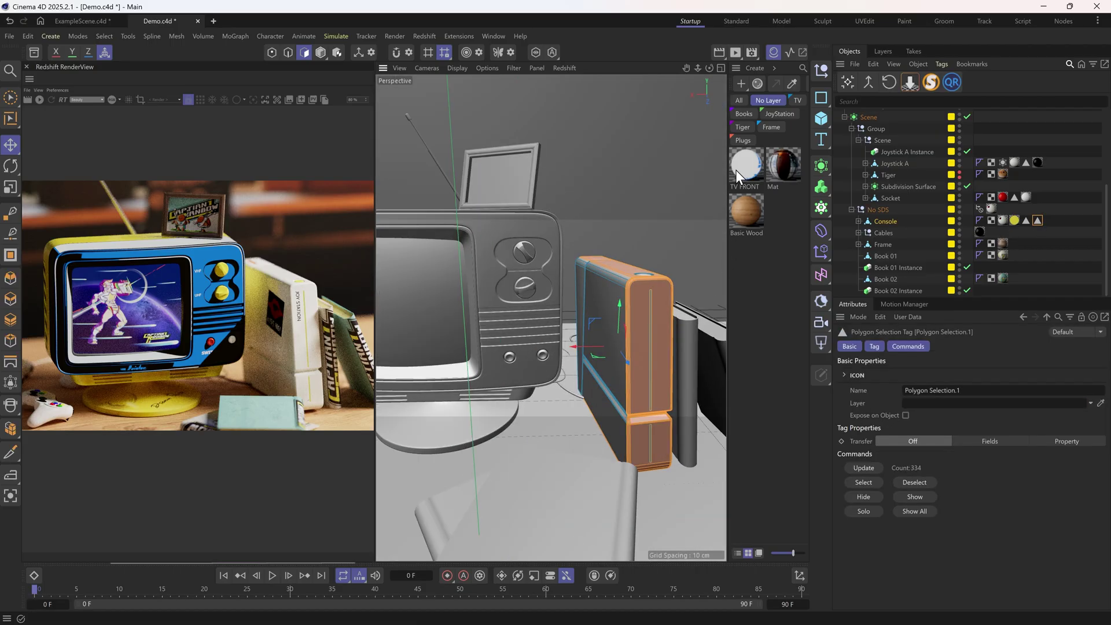
Duplicate the TV FRONT material and rename the copy as CONSOLE.
left_click_drag(735, 169, 743, 193, "ctrl")
double_click(744, 187)
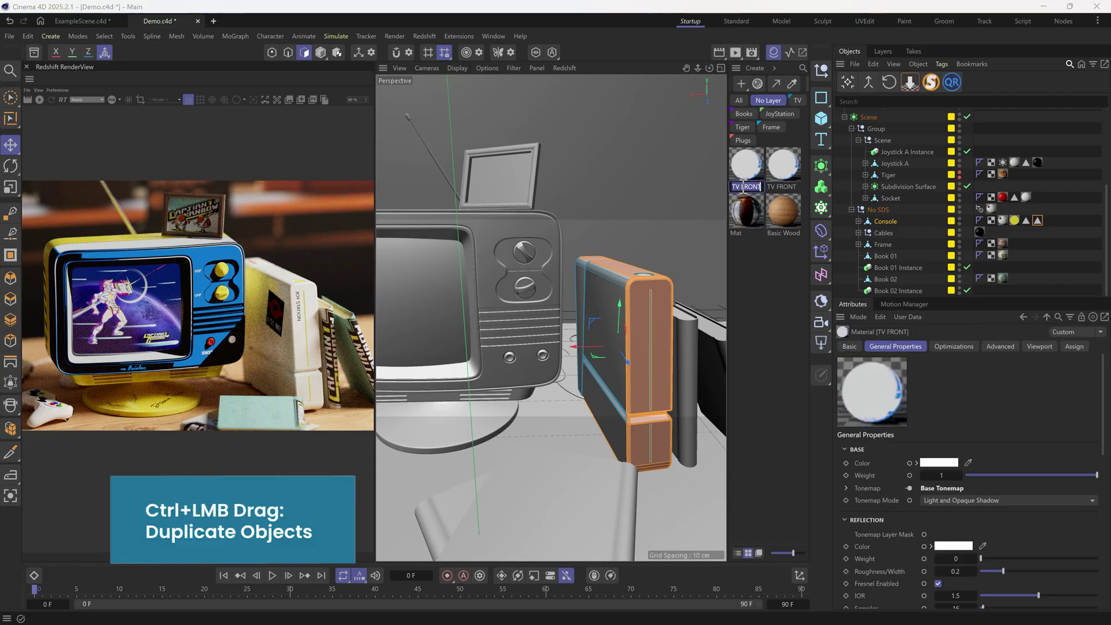
type("CONSOLE")
key("Return")
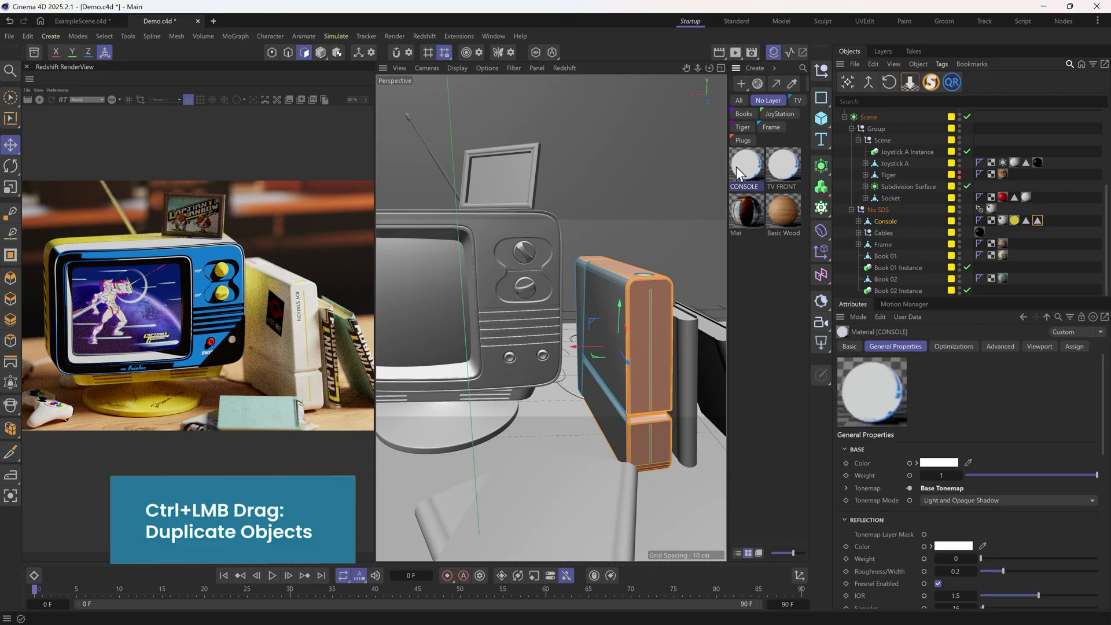
Assign the CONSOLE material to the Console object, restrict it to Polygon Selection.1, and start the live render.
left_click_drag(738, 168, 890, 225)
left_click_drag(1038, 220, 959, 388)
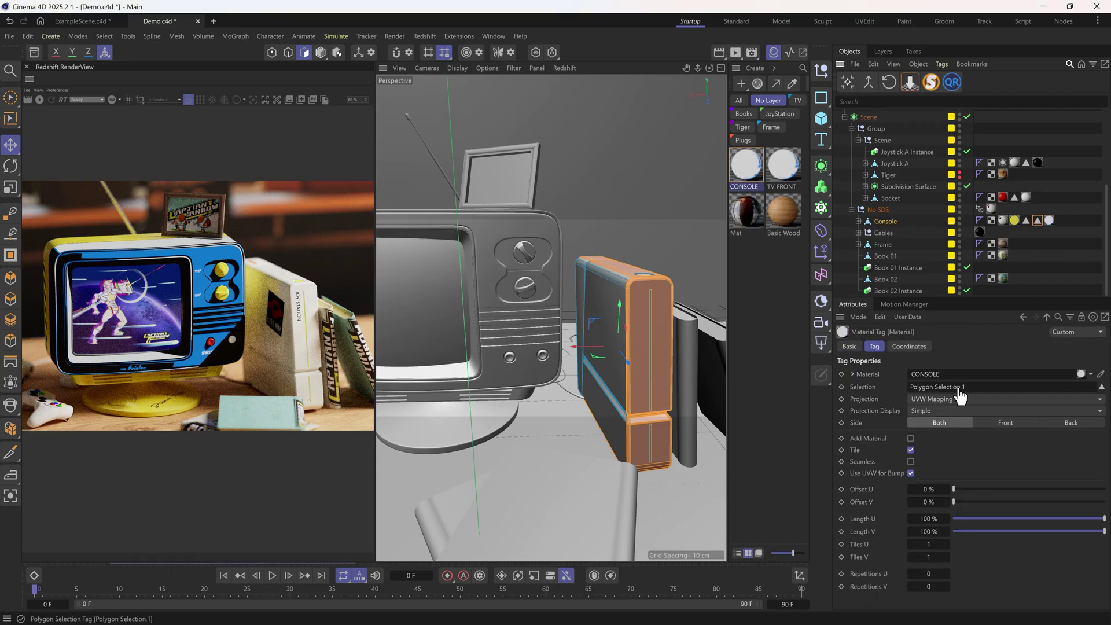
left_click(39, 98)
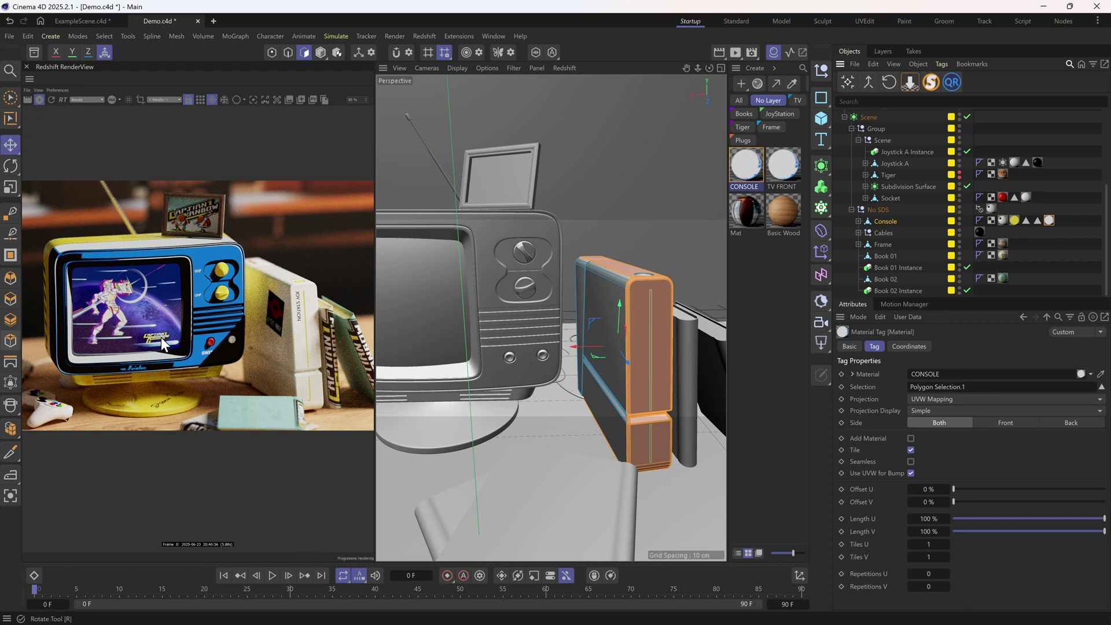
scroll(306, 321, "up", 2)
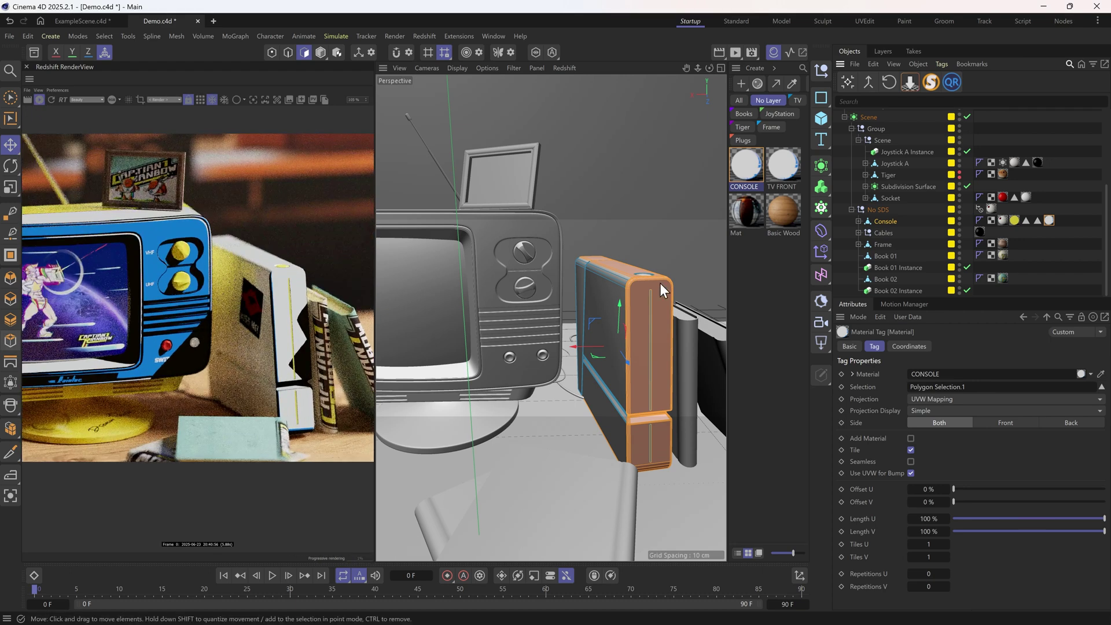
Open the CONSOLE material's node graph and copy the Diffuse texture node from the Console object's original material.
double_click(753, 165)
left_click_drag(540, 264, 525, 308)
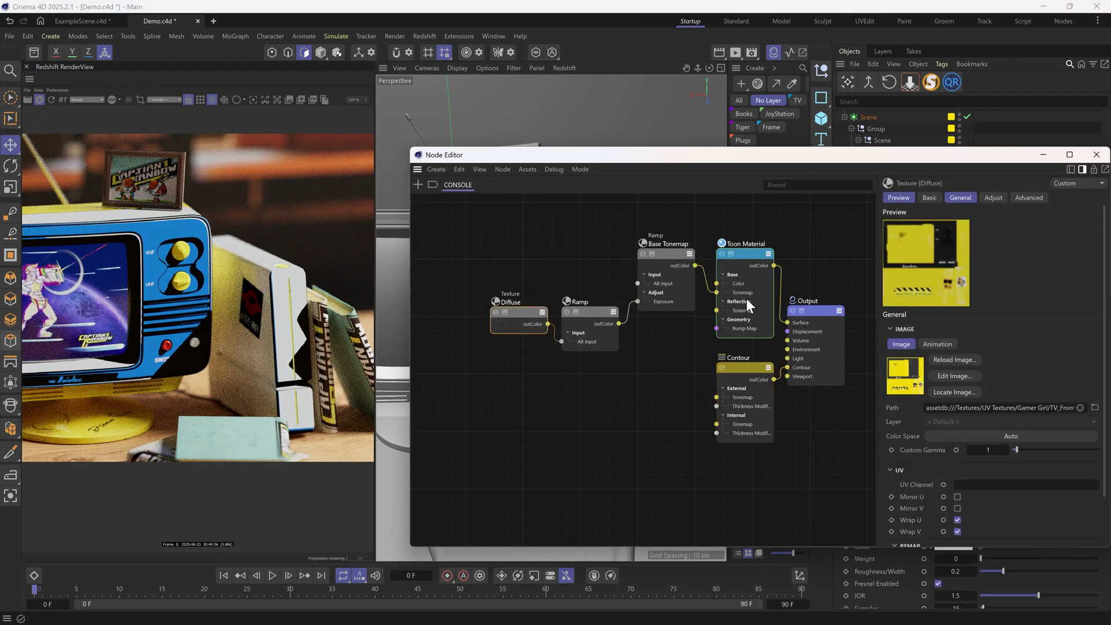
left_click_drag(990, 158, 740, 202)
left_click(1003, 219)
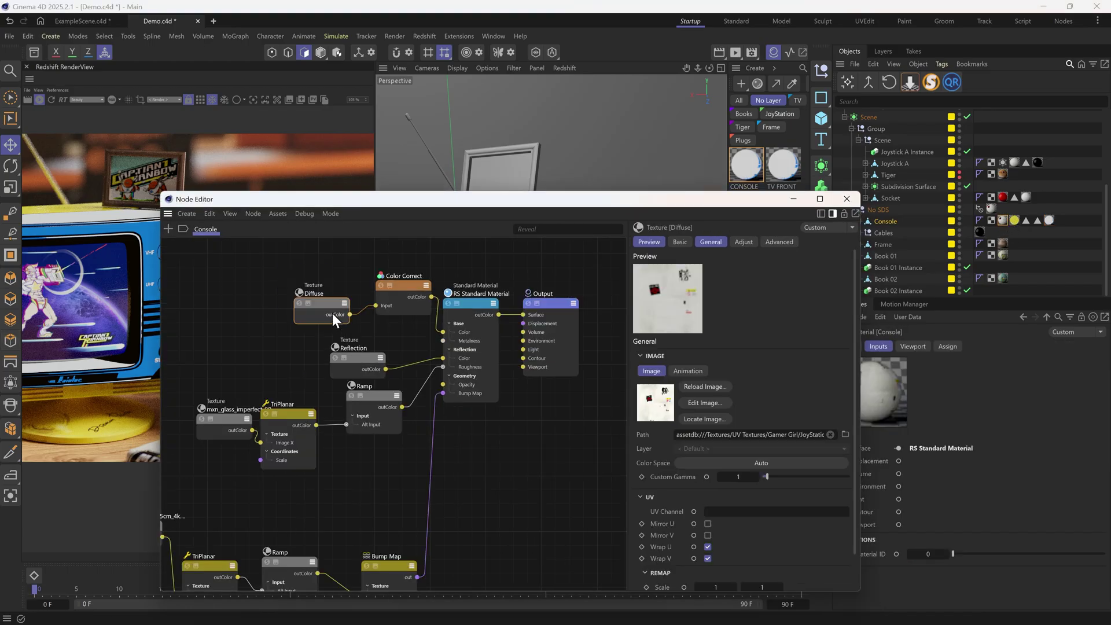
Replace the CONSOLE material's TV texture with the copied Diffuse texture, connected to the Ramp's Alt Input.
left_click(1048, 222)
left_click_drag(244, 286, 290, 308)
key("ctrl+v")
key("ctrl+z")
left_click_drag(311, 371, 311, 386)
left_click(279, 362)
key("Delete")
left_click_drag(320, 200, 578, 180)
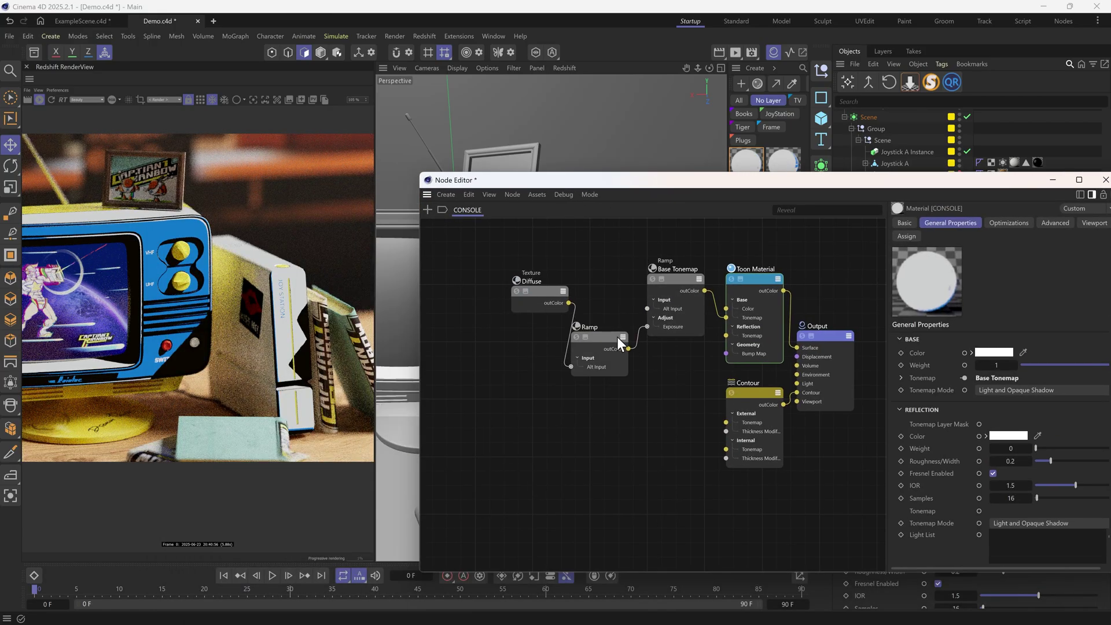
Reverse the Ramp in the CONSOLE material by moving its black knot past the white one to 33.631 %.
left_click_drag(617, 337, 631, 299)
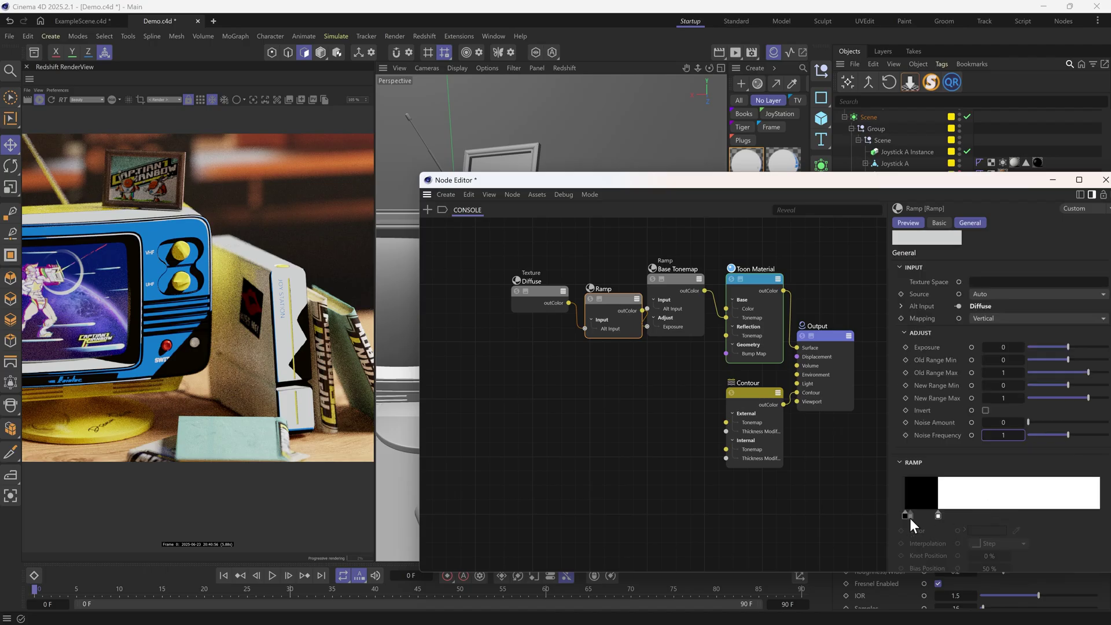
left_click_drag(907, 516, 973, 524)
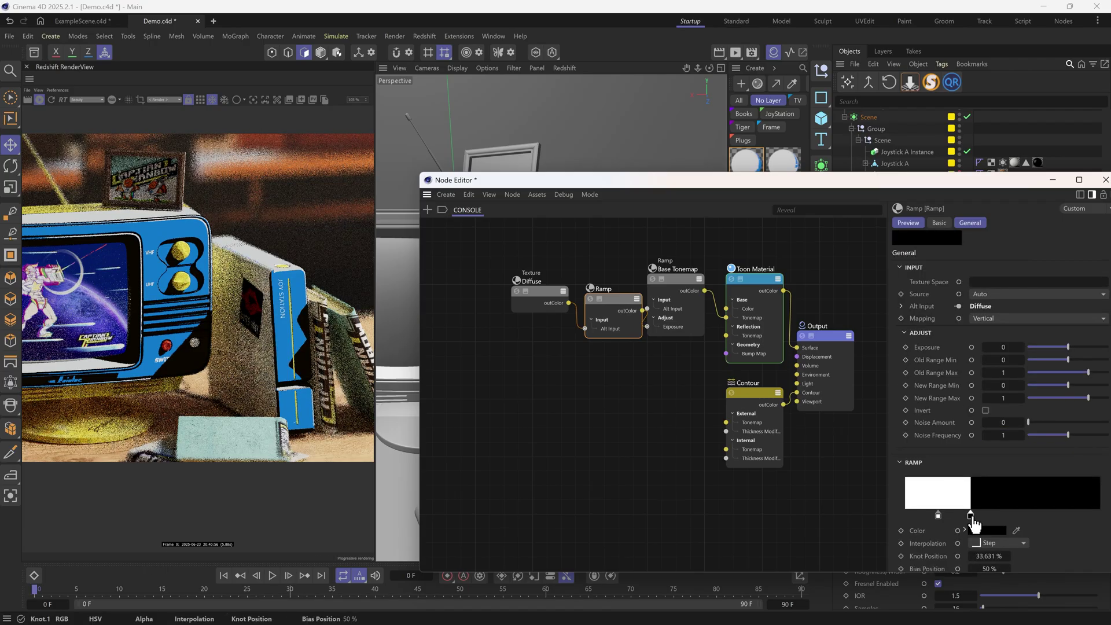
scroll(268, 301, "up", 1)
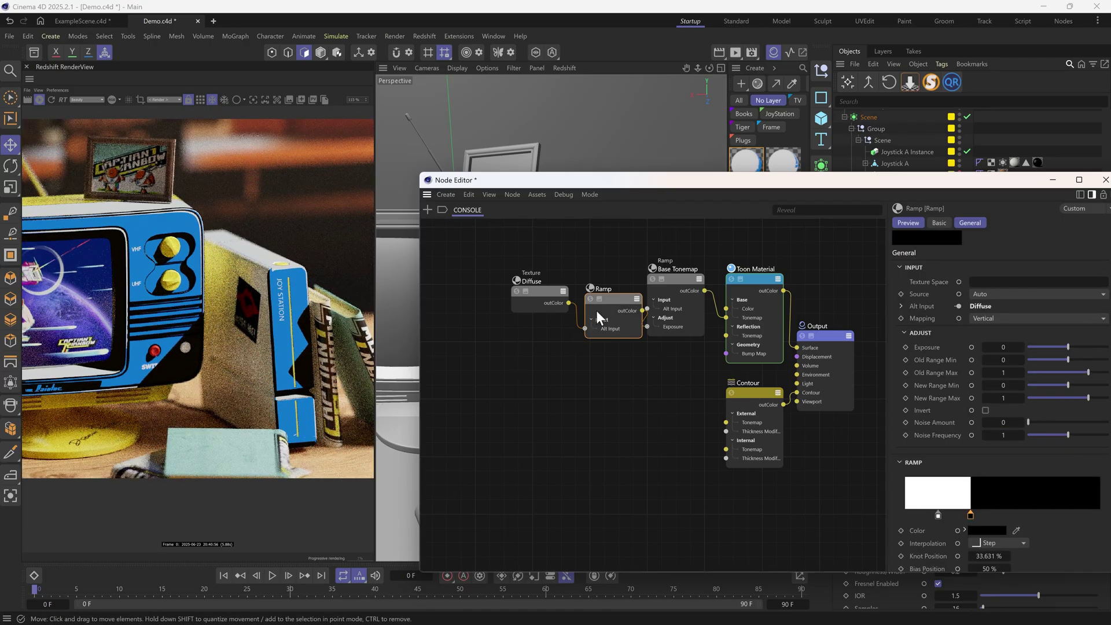
Widen the blue band of the CONSOLE material's Base Tonemap ramp by moving its white knot to about 45 %.
left_click(673, 278)
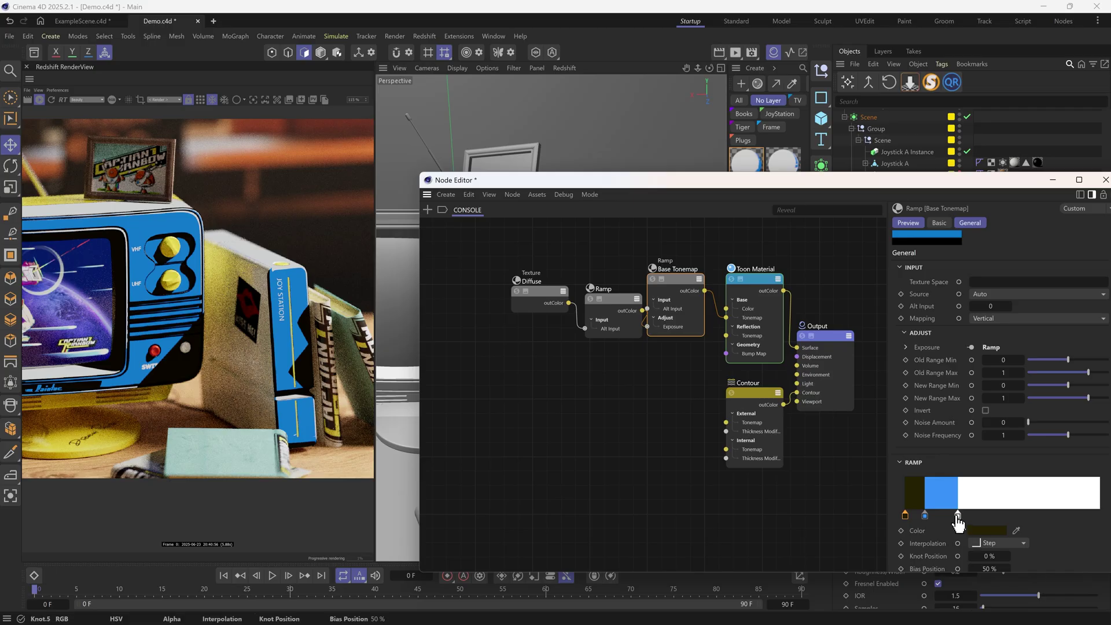
left_click_drag(957, 516, 994, 520)
scroll(313, 359, "down", 4)
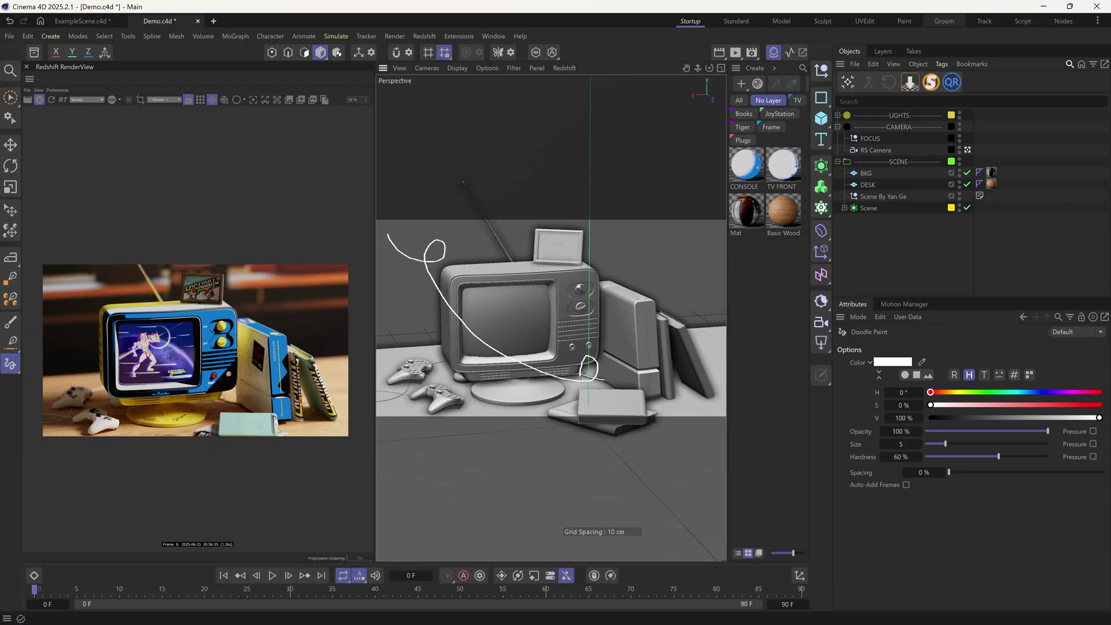
left_click_drag(581, 379, 657, 415)
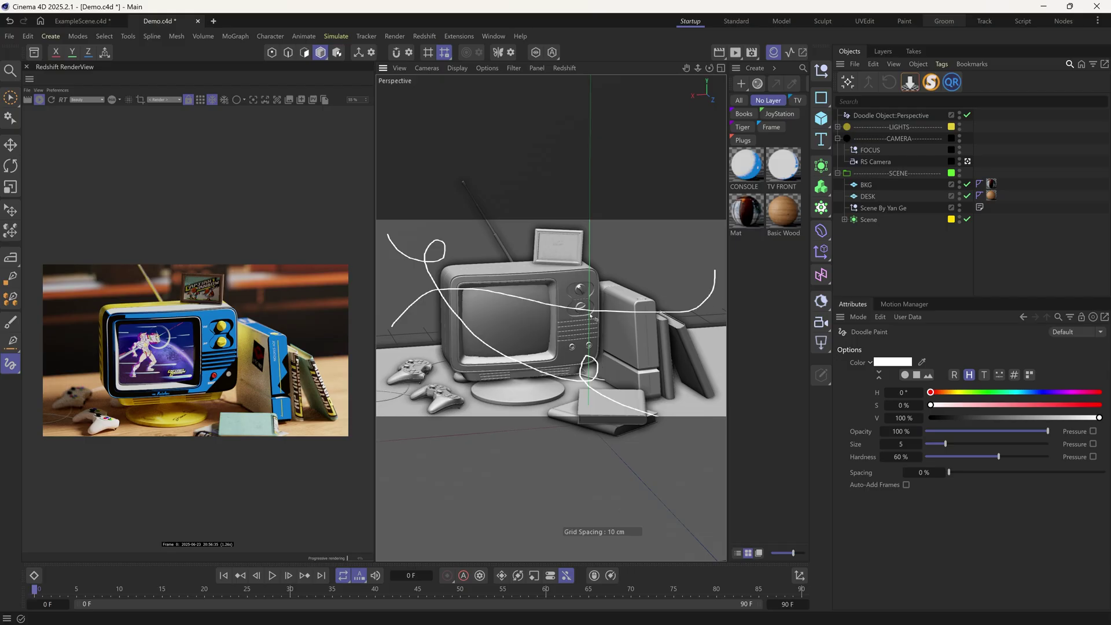
key("ctrl+z")
key("ctrl+z")
left_click(7, 101)
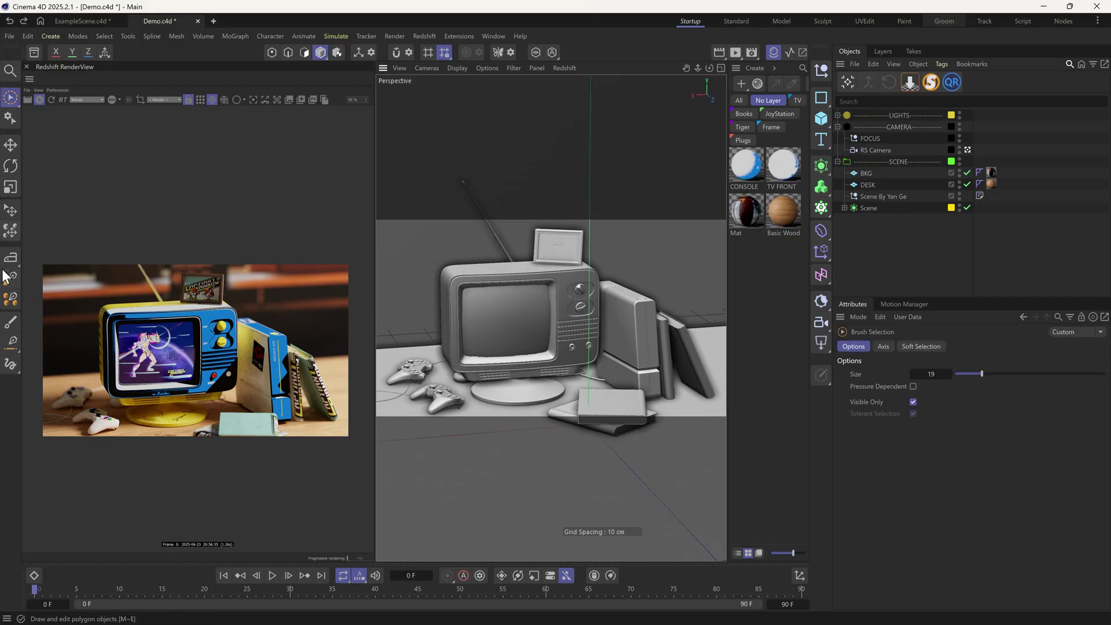
Sketch a looping freehand spline in the perspective view, running from the TV's upper left down across its front and past the books.
left_click(8, 266)
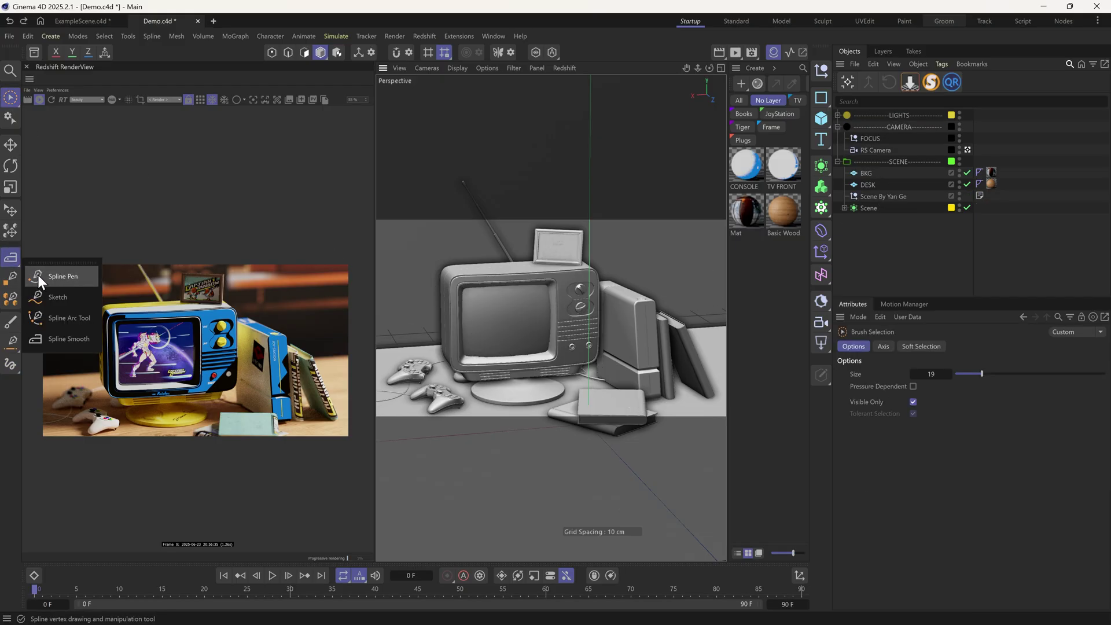
left_click(37, 276)
left_click(6, 260)
left_click(47, 286)
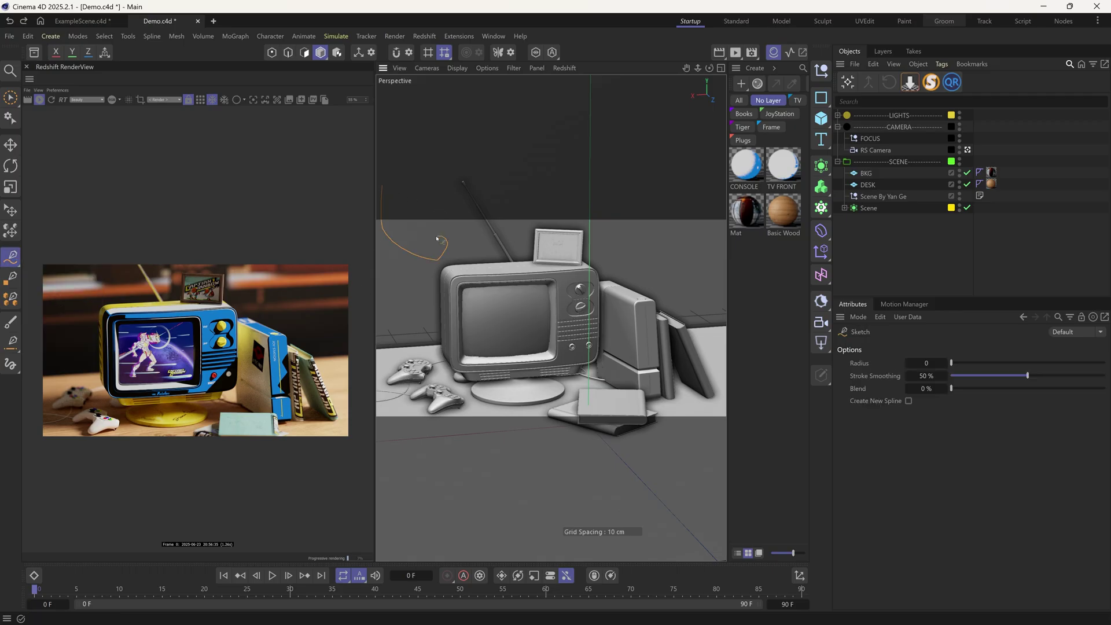
left_click_drag(568, 358, 570, 361)
key("ctrl+z")
left_click_drag(384, 189, 386, 230)
left_click_drag(715, 406, 725, 414)
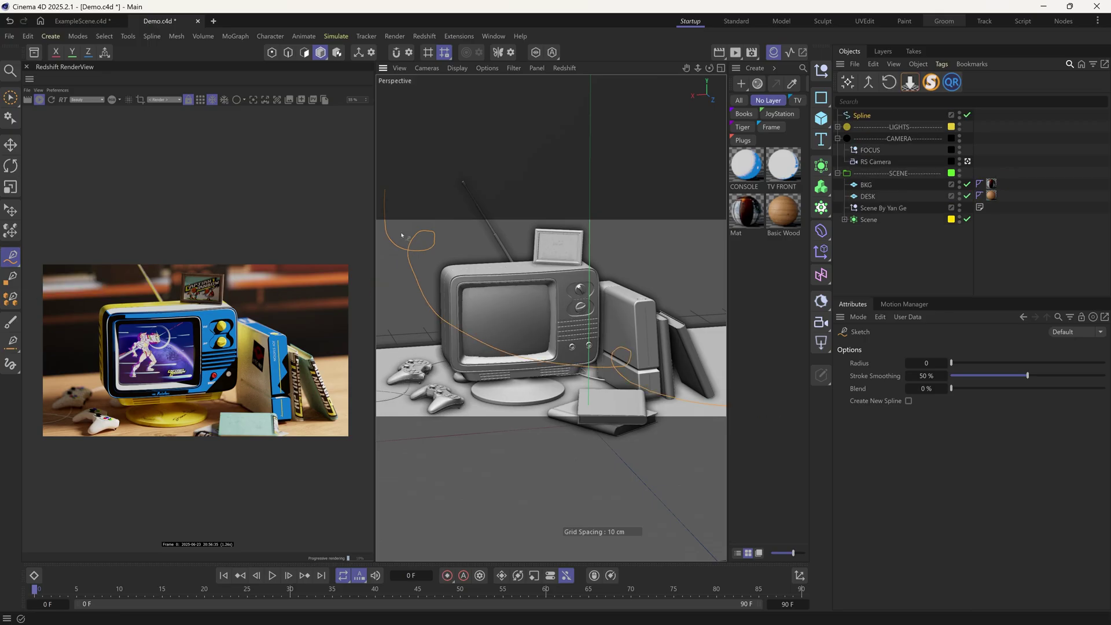
Smooth the sketched spline with the Spline Smooth tool at 36 % and move it into the SCENE group.
left_click_drag(7, 262, 71, 338)
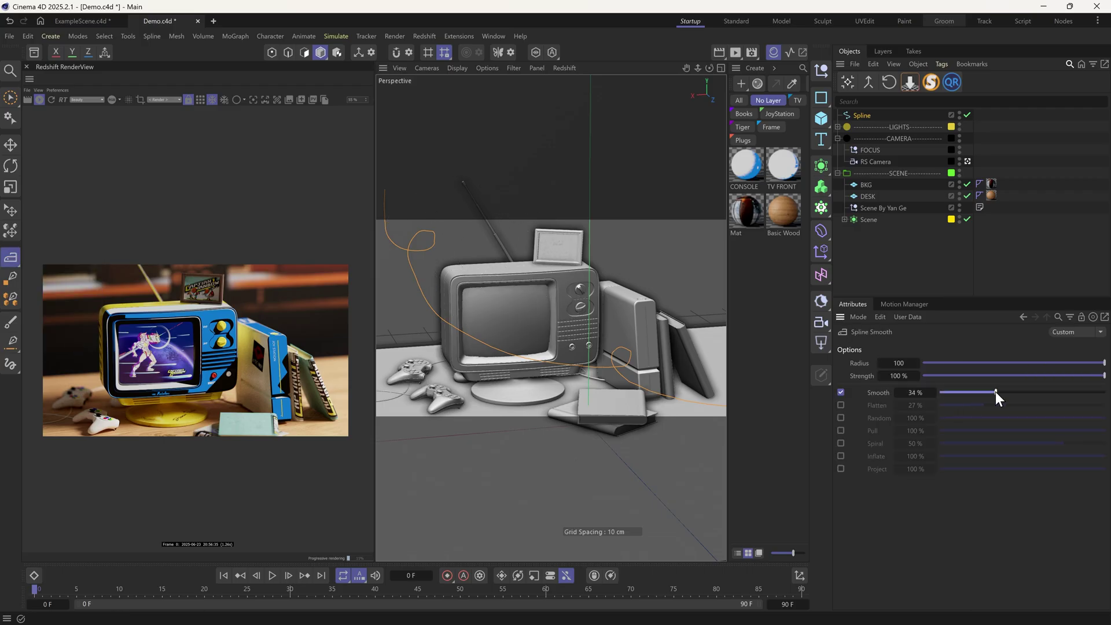
mouse_move(430, 210)
left_mouse_down()
mouse_move(442, 257)
mouse_move(669, 378)
mouse_move(645, 413)
left_mouse_up()
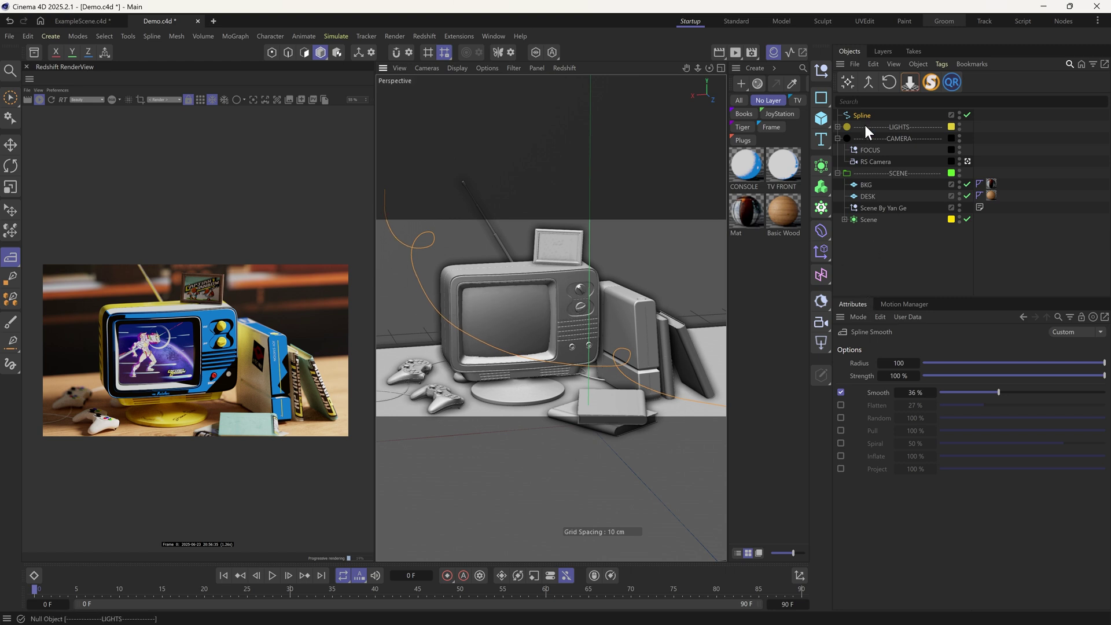
left_click_drag(862, 115, 868, 180)
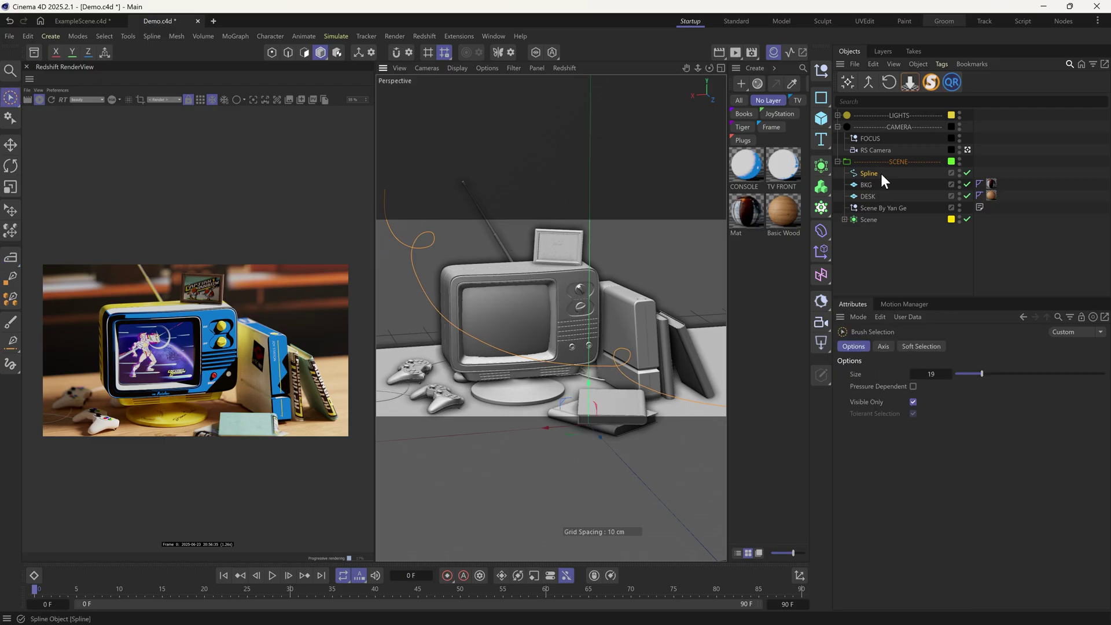
Add a Sweep generator as parent of the spline and place a Circle spline inside it as the profile.
key("shift+c")
type("A")
key("BackSpace")
type("SWEEP")
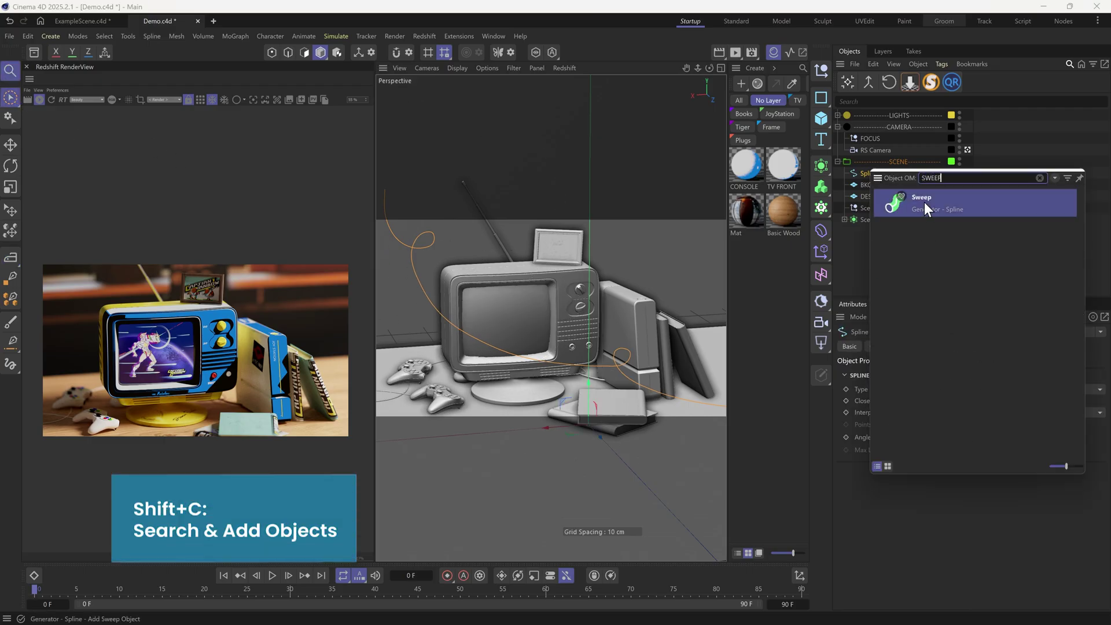
left_click(925, 205)
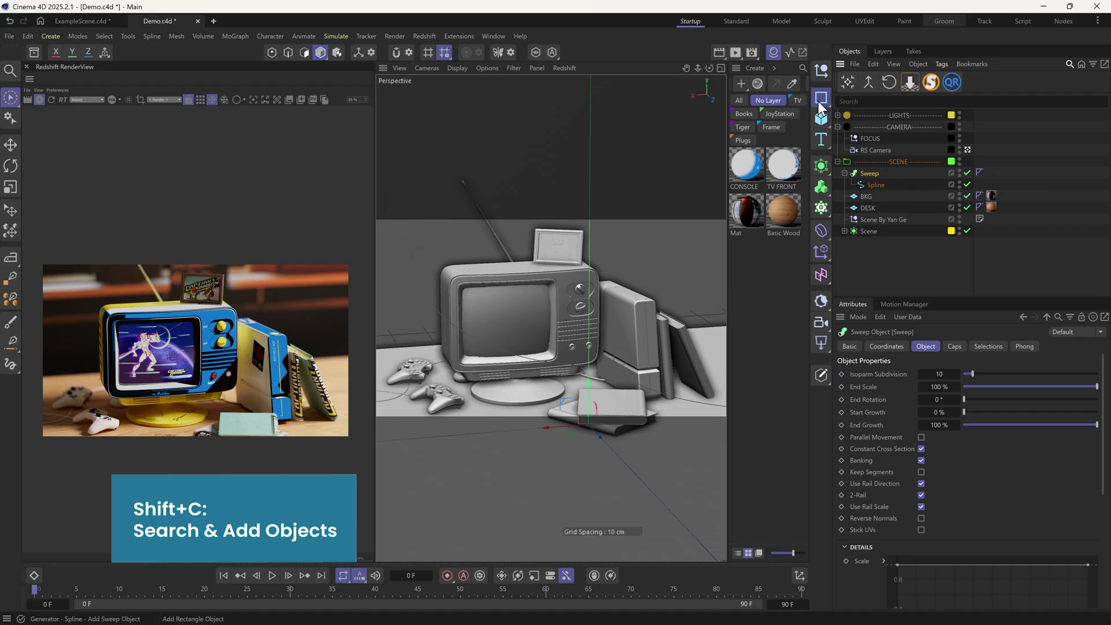
left_click_drag(822, 107, 921, 116)
left_click_drag(874, 193, 874, 191)
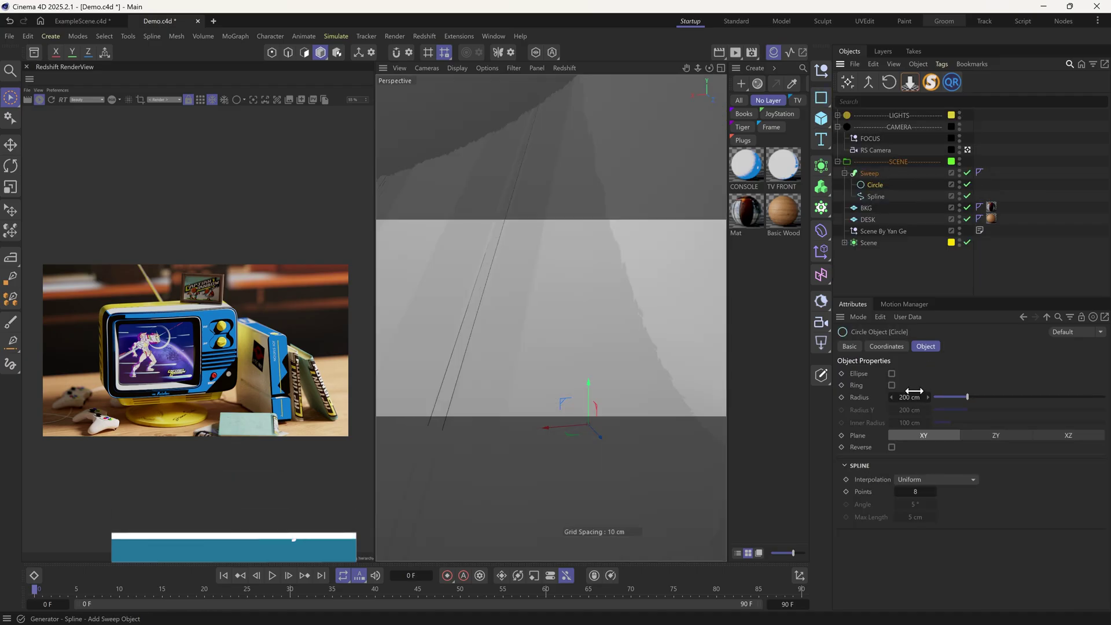
Set the Circle profile's radius to 1.6 cm and start the live render.
double_click(910, 397)
type("1")
key("Return")
left_click(39, 100)
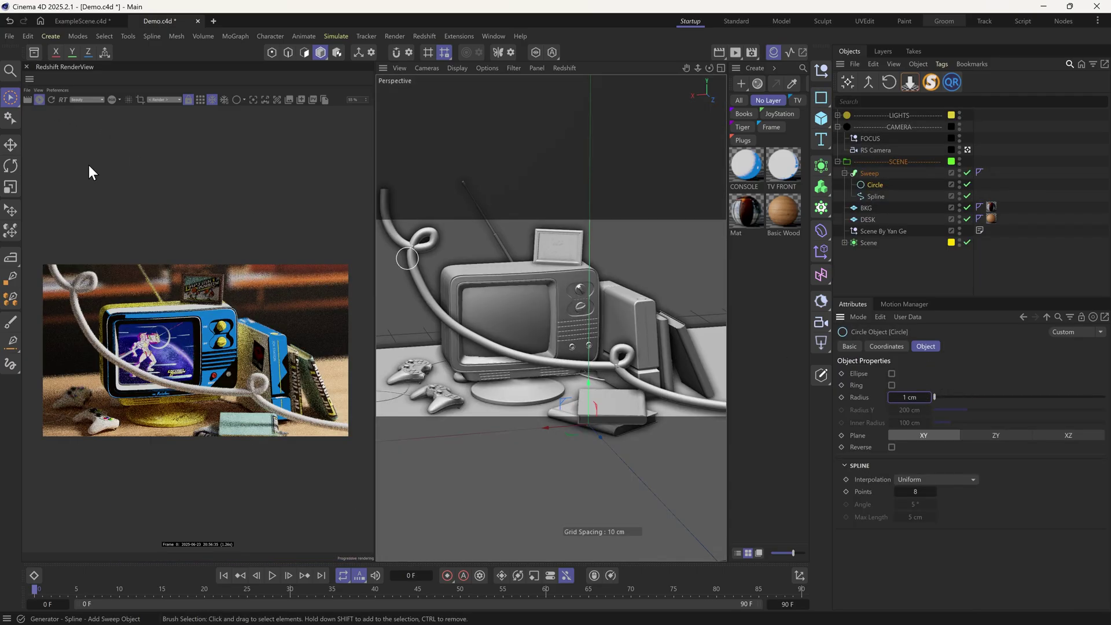
type("2")
key("Return")
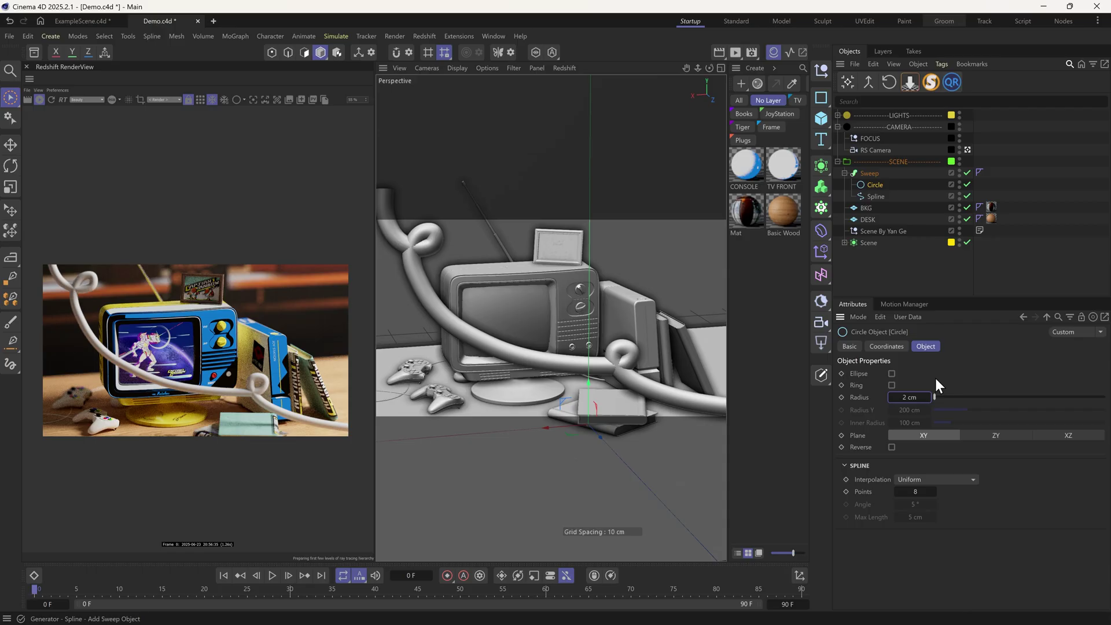
type("1.6")
key("Return")
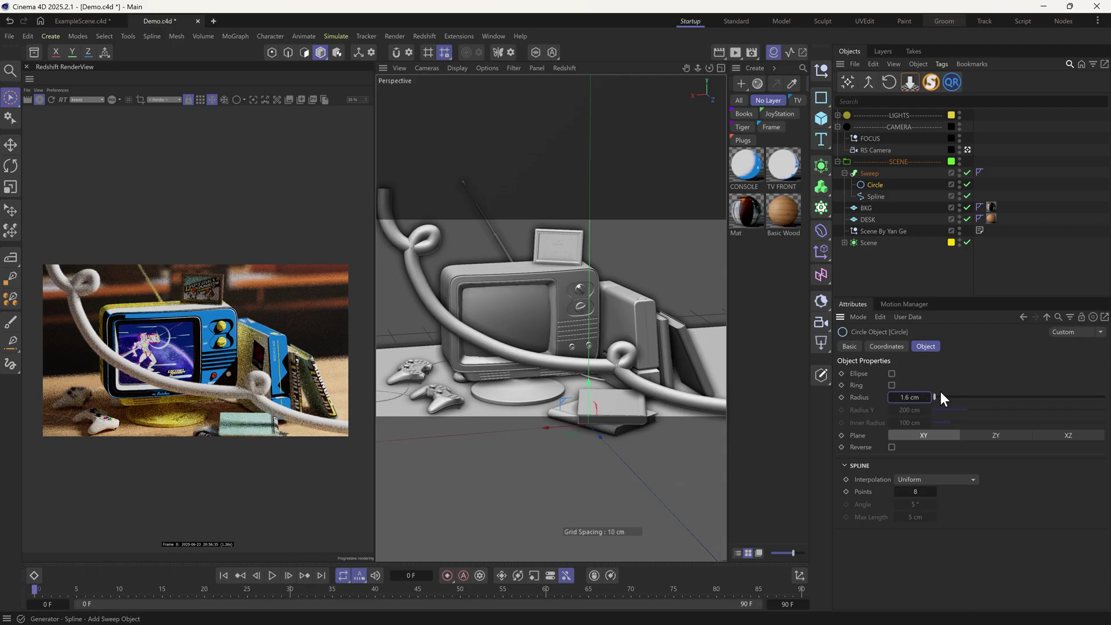
Duplicate the CONSOLE material under the name LINES and assign it to the Sweep object.
left_click_drag(747, 170, 736, 167, "ctrl")
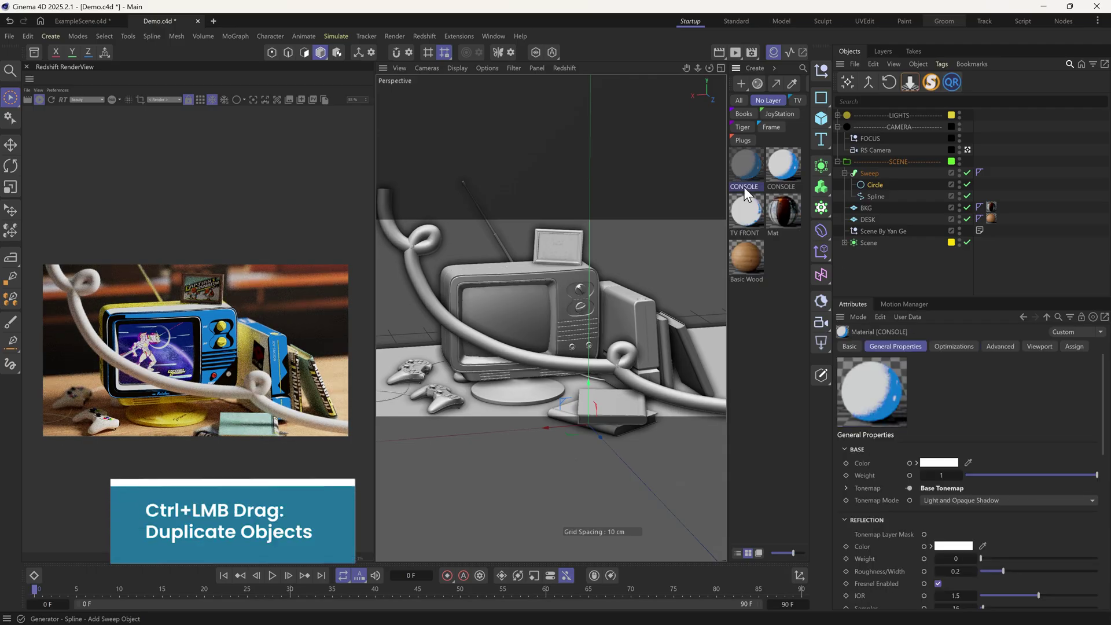
double_click(748, 186)
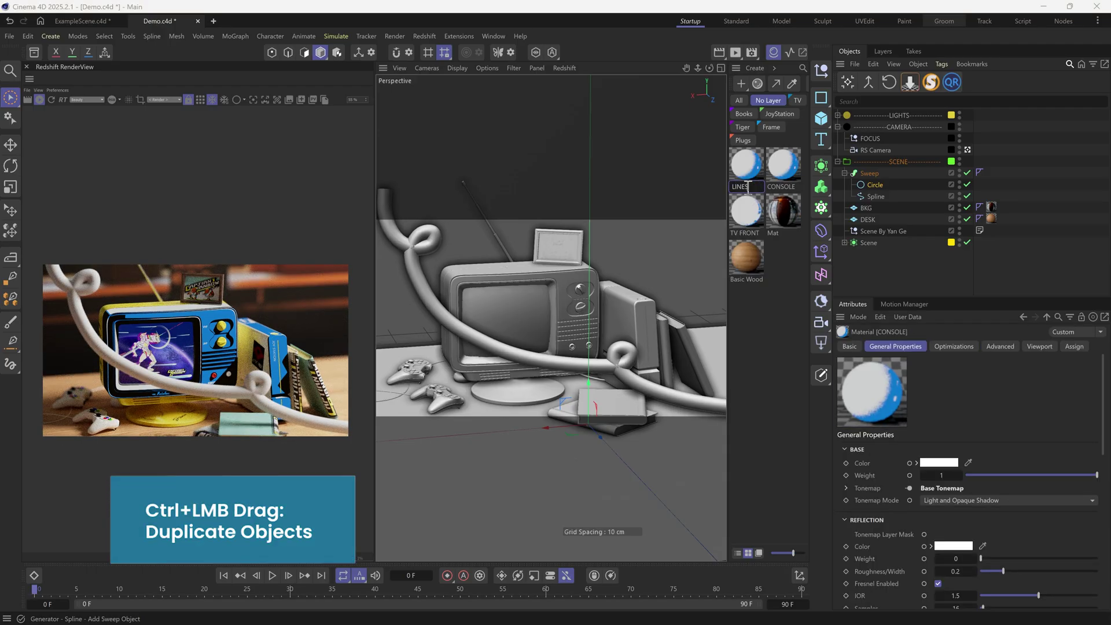
key("Return")
left_click_drag(874, 184, 874, 184)
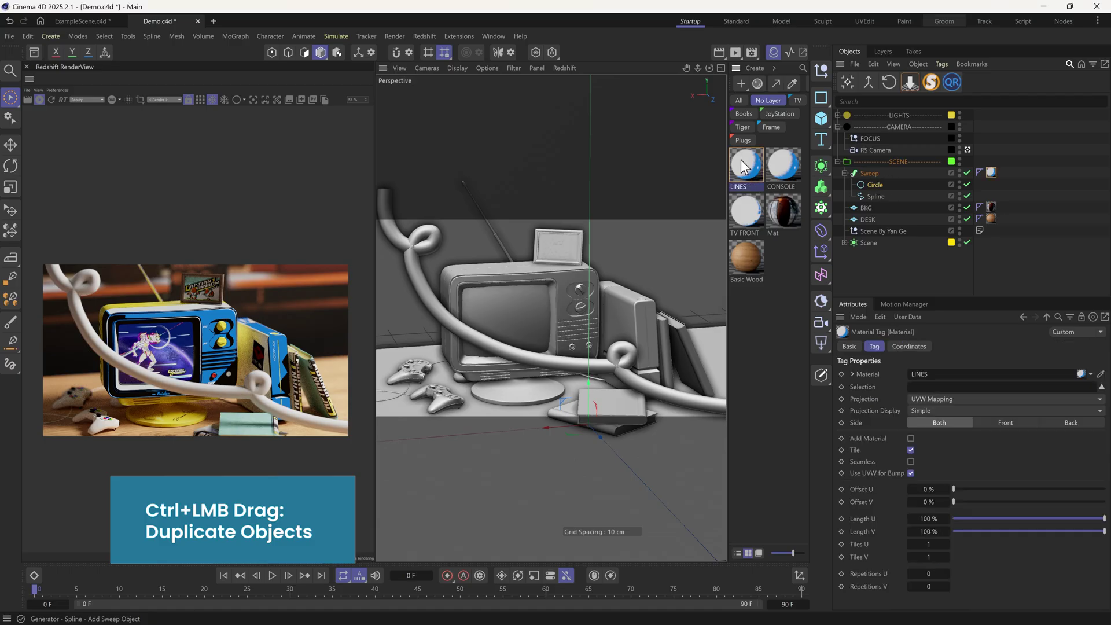
Open the LINES material's node graph and delete the Diffuse texture and the Ramp node feeding Base Tonemap.
double_click(746, 165)
left_click_drag(491, 228, 599, 331)
key("Delete")
Reduce the LINES material's Base Tonemap ramp to a single knot and color it magenta from the saved palette.
left_click(663, 254)
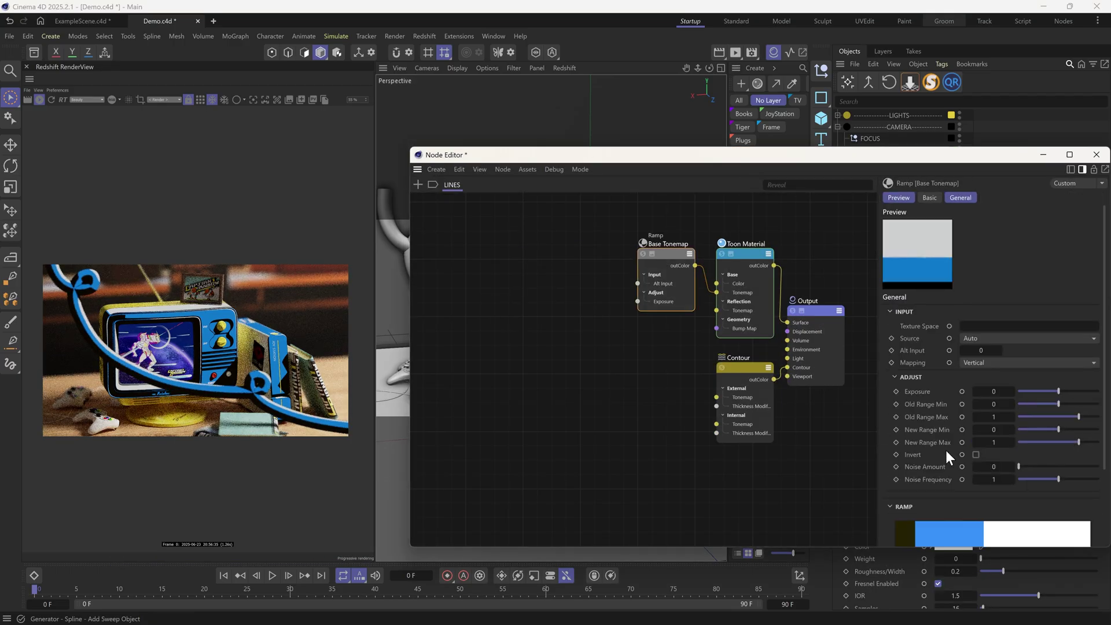
scroll(946, 451, "down", 2)
left_click(916, 492)
key("Delete")
left_click_drag(900, 471, 970, 476)
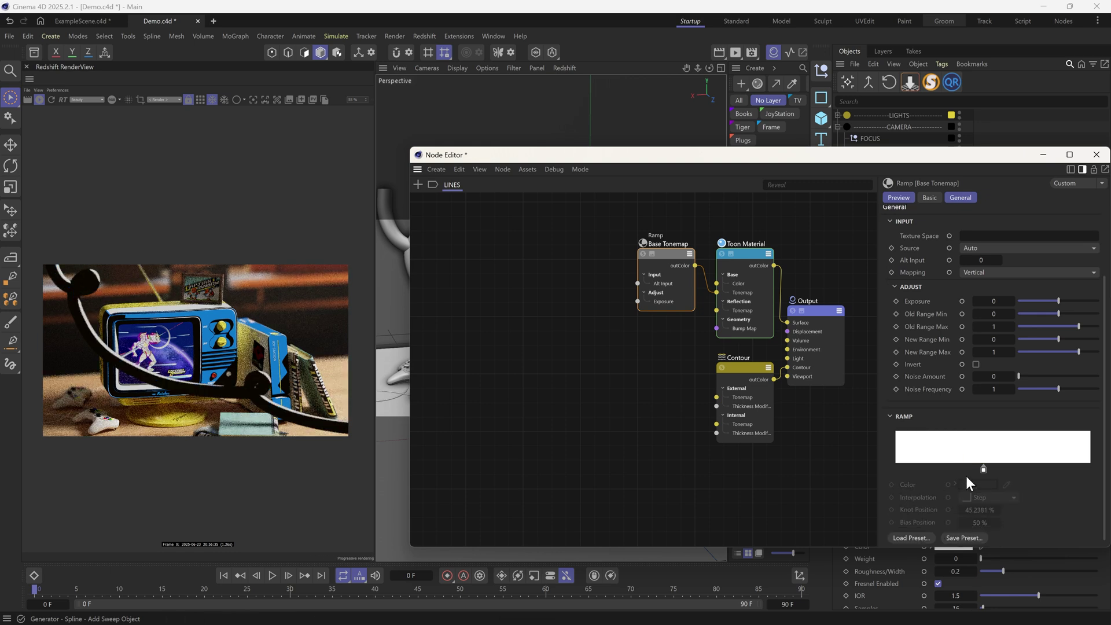
double_click(984, 469)
left_click(895, 460)
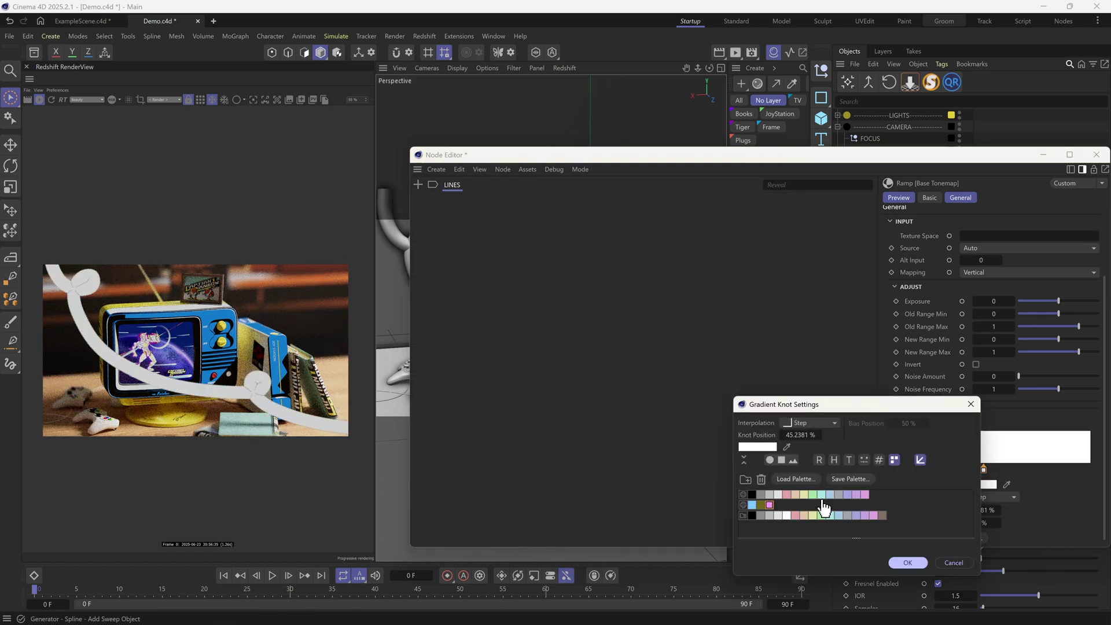
left_click(775, 513)
left_click(911, 568)
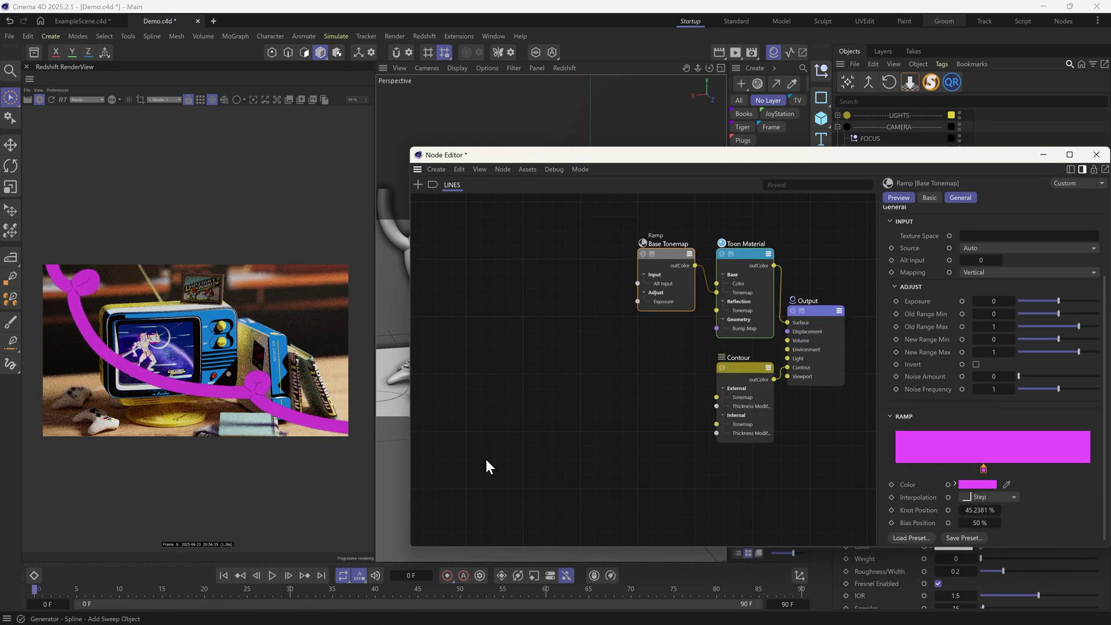
Connect Base Tonemap to the Toon Material's Emission Color and set the emission weight to 0.5.
left_click_drag(666, 250, 747, 261)
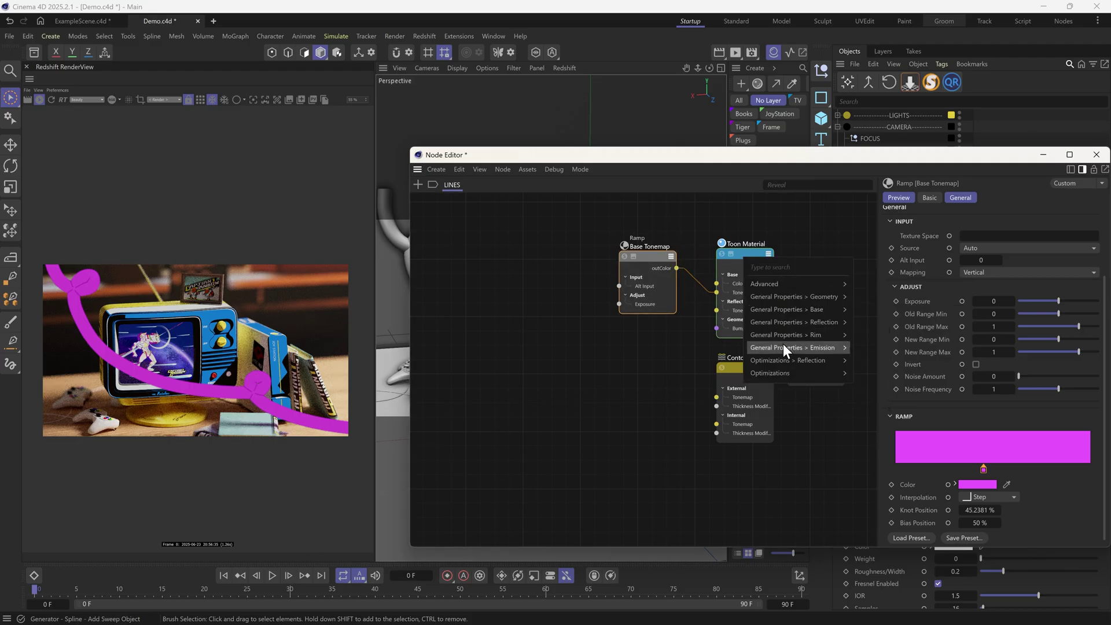
left_click(859, 348)
left_click(750, 231)
scroll(946, 417, "down", 6)
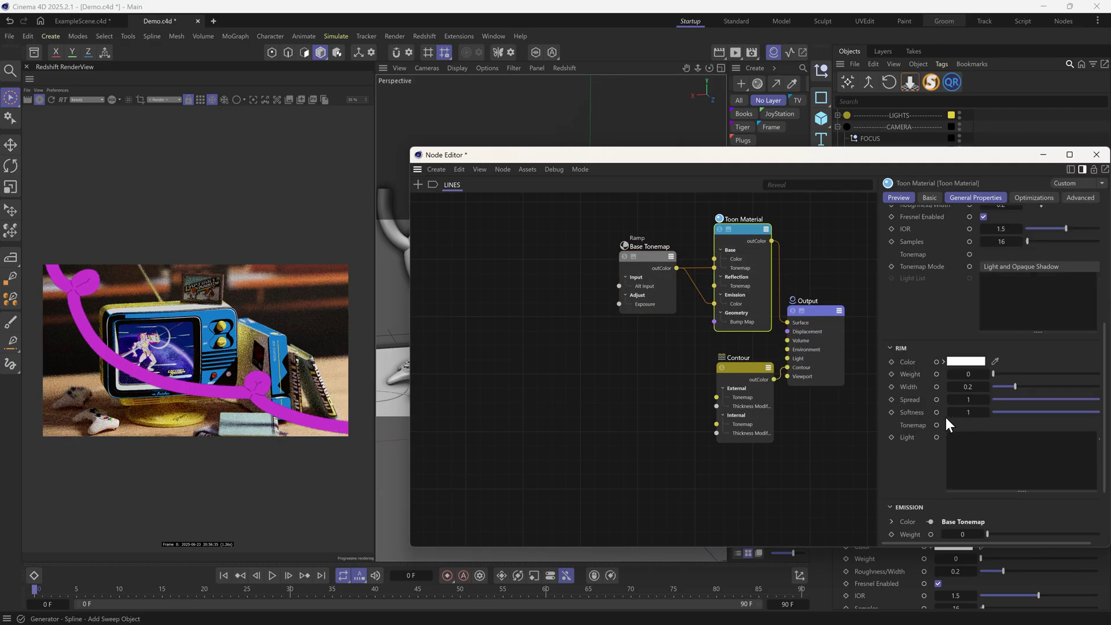
left_click(1013, 445)
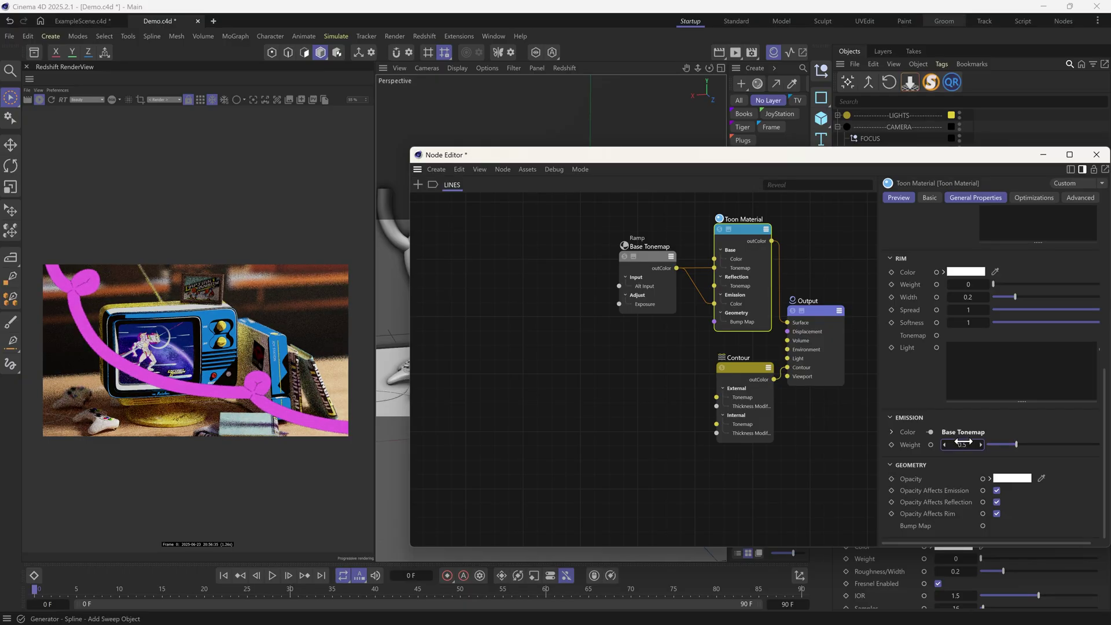
Disable the internal contour and enable the external one in the LINES material's Contour node, closing the node graph.
left_click_drag(735, 373, 726, 374)
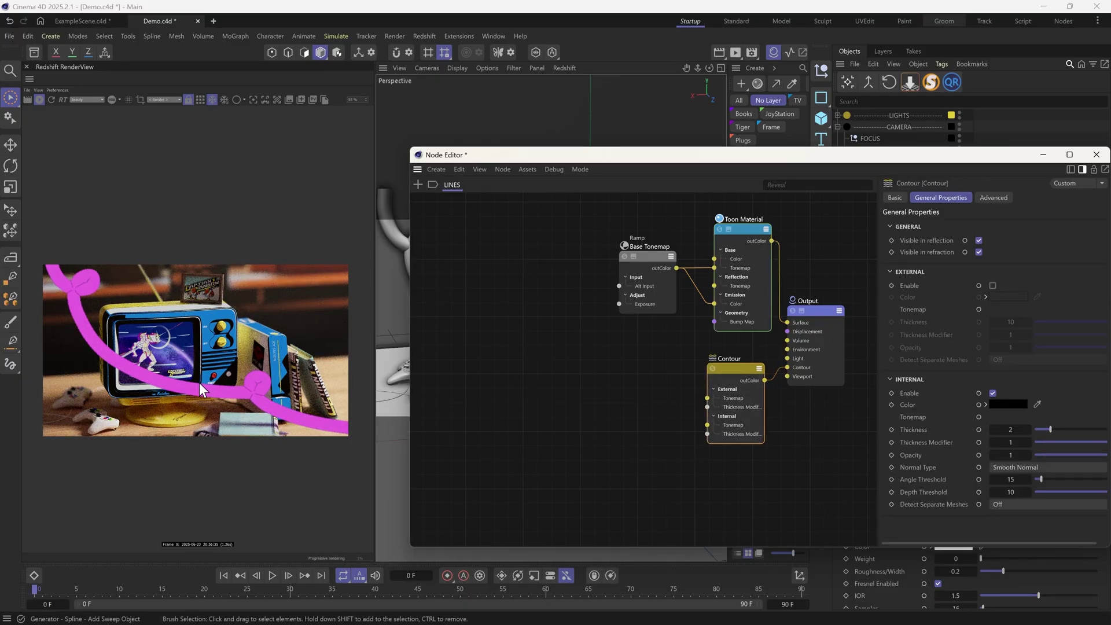
scroll(200, 384, "up", 4)
scroll(298, 379, "down", 4)
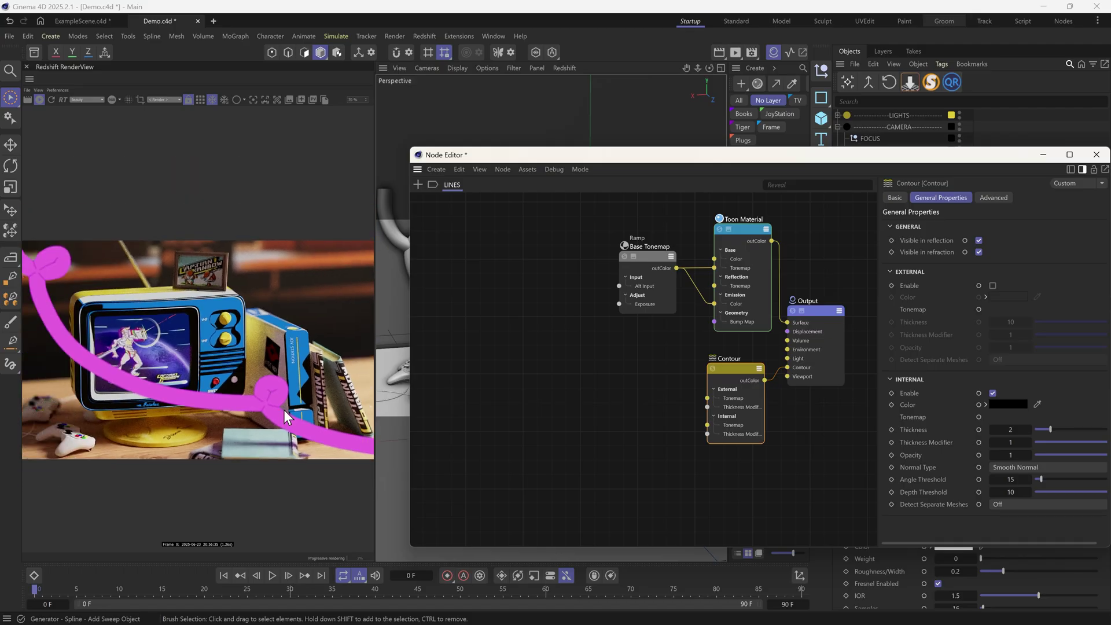
left_click_drag(728, 380, 723, 383)
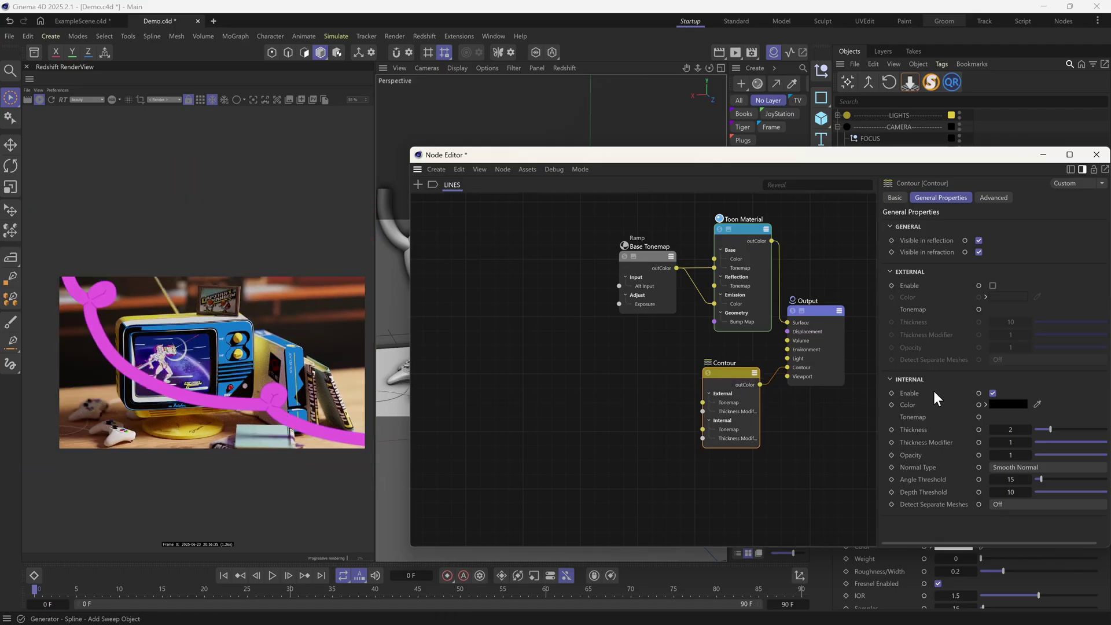
left_click(992, 394)
left_click(993, 286)
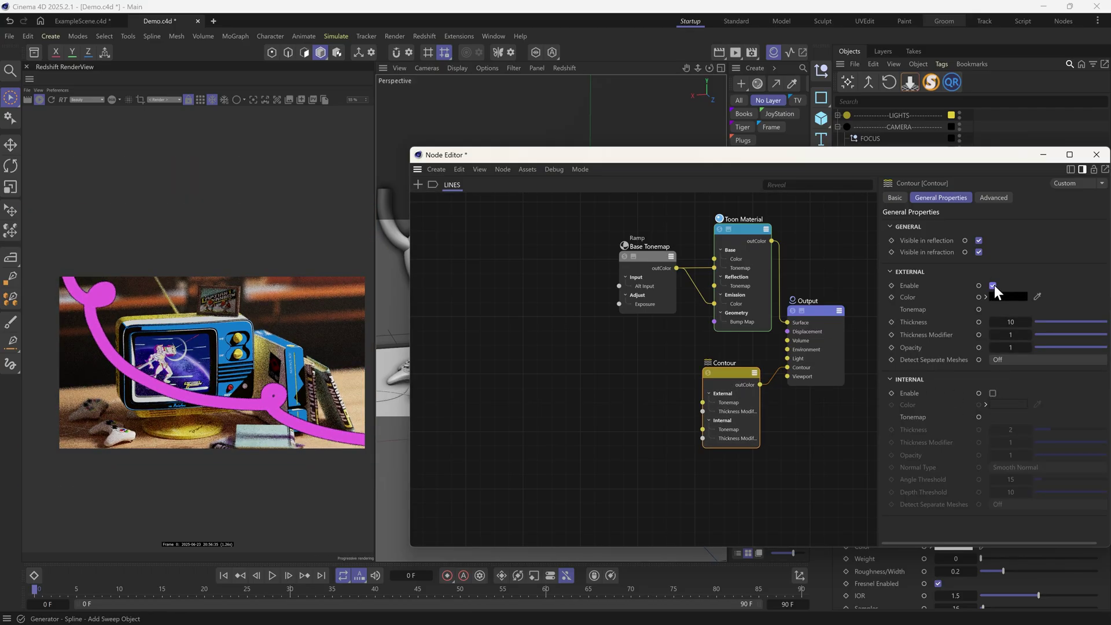
left_click(1097, 154)
Taper the Sweep with its Scale curve, lowering the end point well below 0.4 and the start point slightly.
left_click(874, 174)
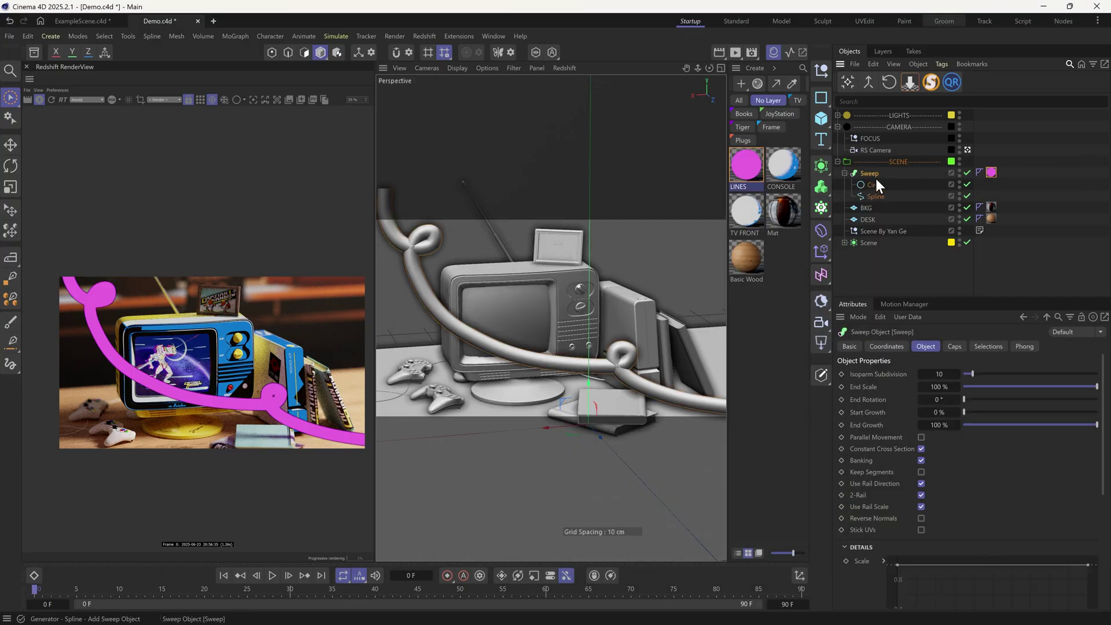
scroll(878, 416, "down", 3)
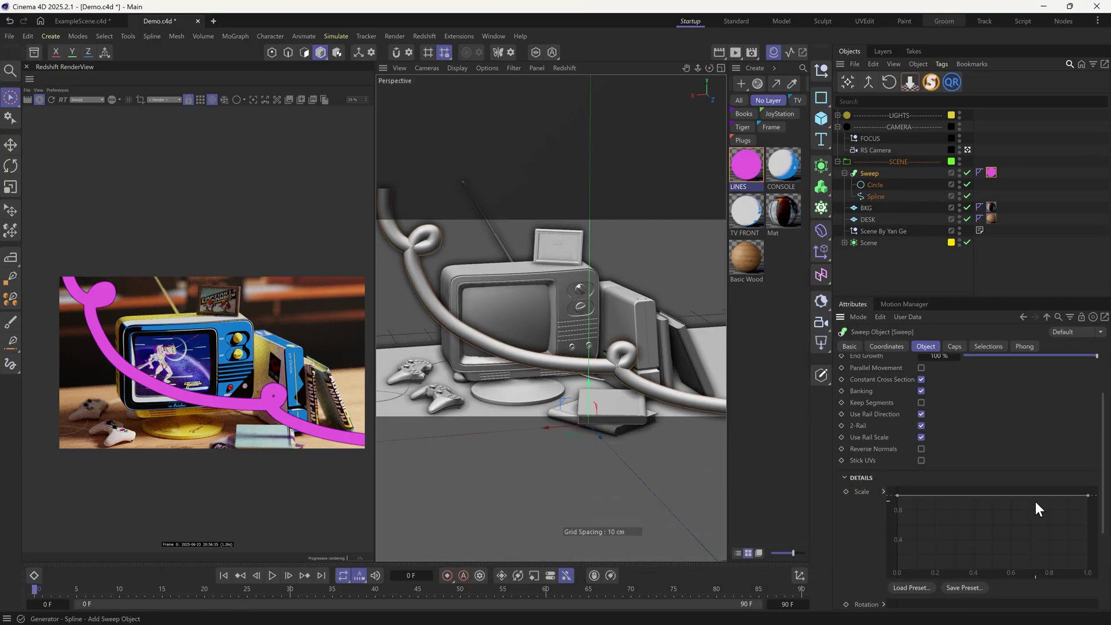
left_click_drag(1090, 499, 1092, 537)
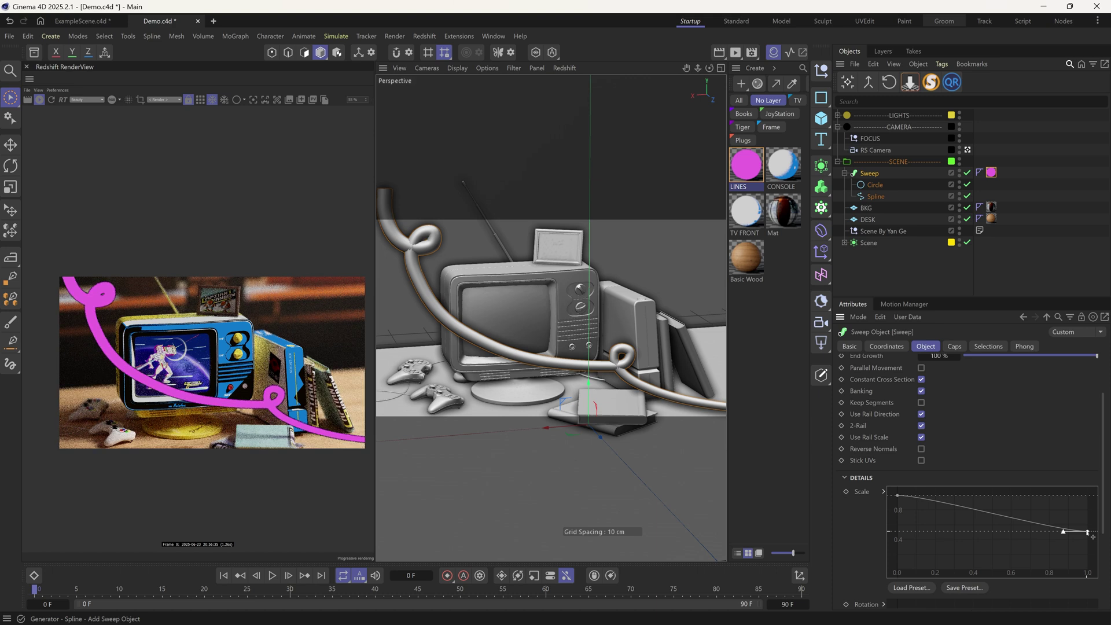
left_click(897, 496)
left_click_drag(898, 495, 898, 507)
left_click_drag(1088, 538, 1089, 553)
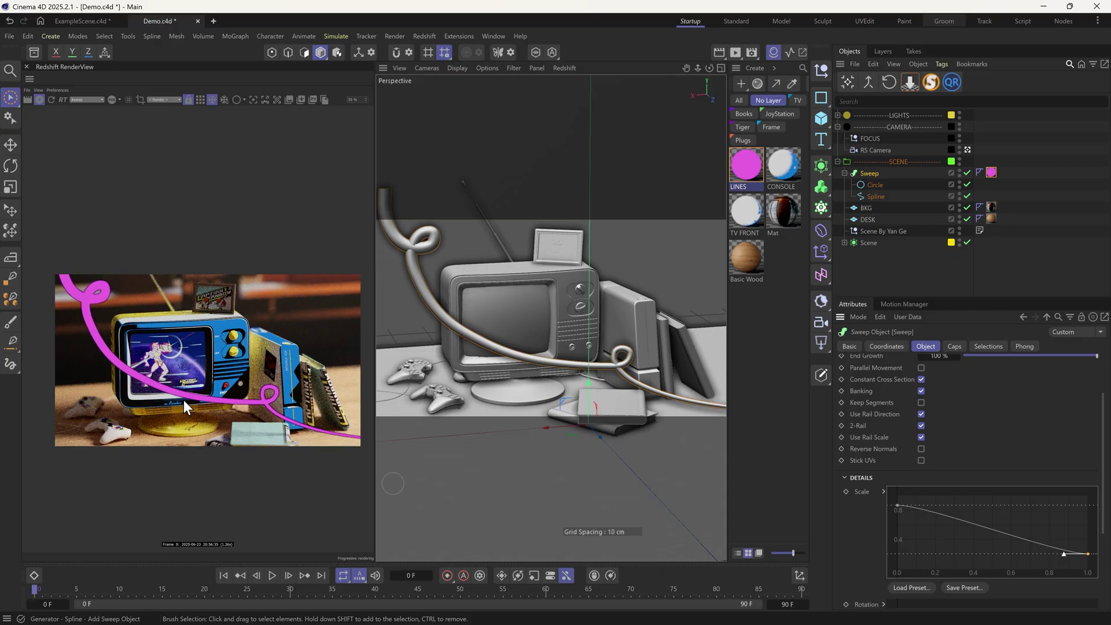
left_click_drag(899, 507, 898, 498)
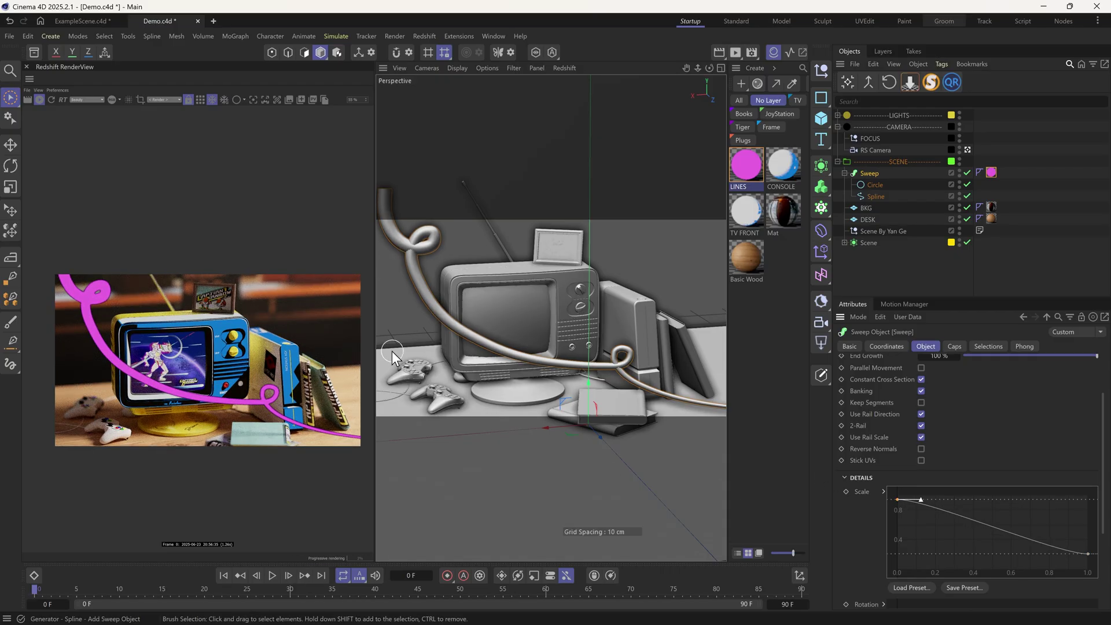
Pause the render preview and add a Wave spline capsule to the SCENE group with nothing else selected.
left_click(37, 100)
left_click(882, 266)
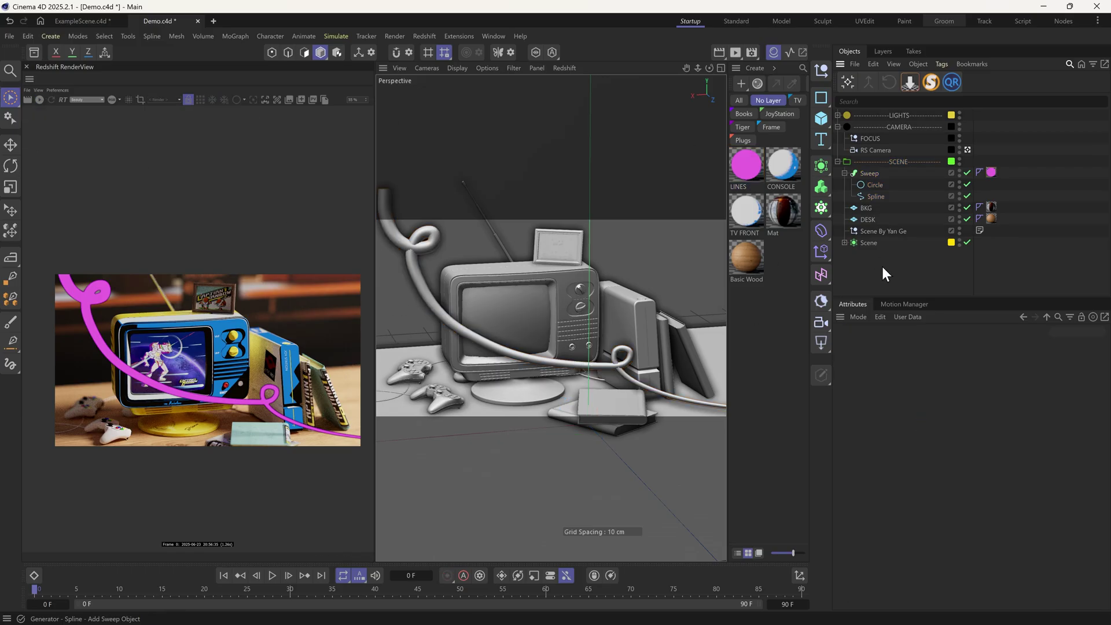
key("shift+c")
type("wave")
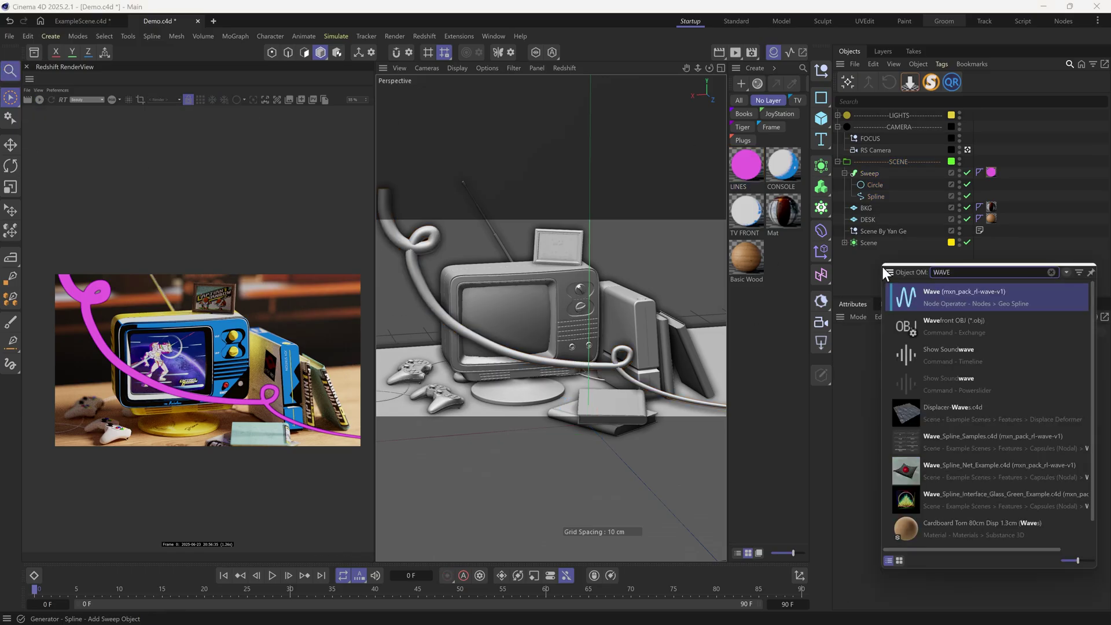
left_click(935, 298)
left_click_drag(885, 169, 886, 171)
Set the Wave spline's frequency to 1.
key("h")
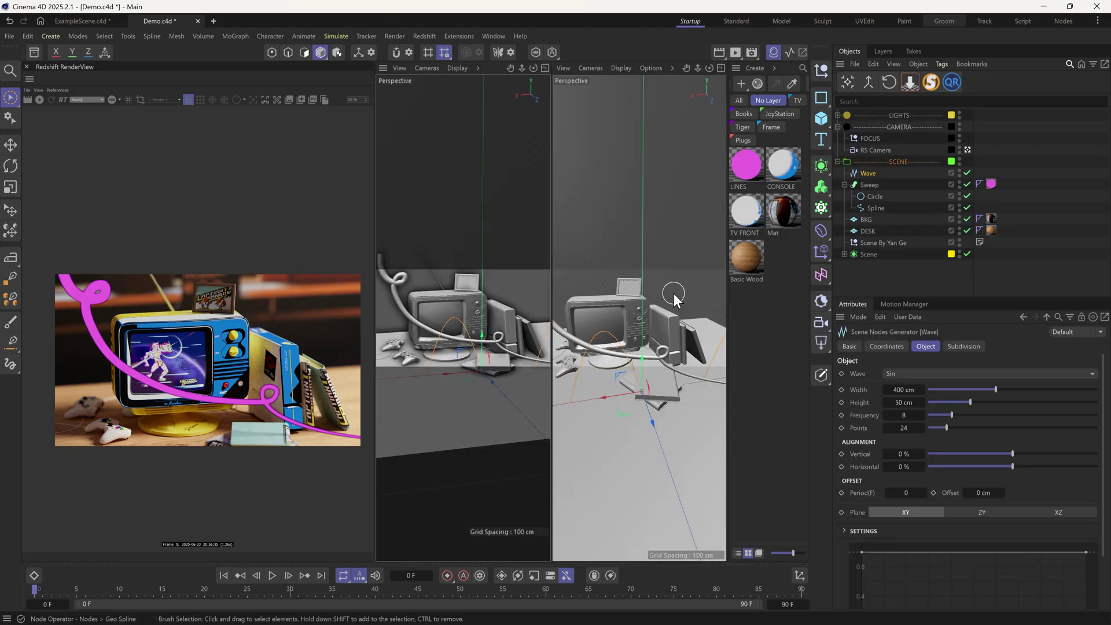
left_click_drag(660, 433, 541, 404)
left_click(935, 416)
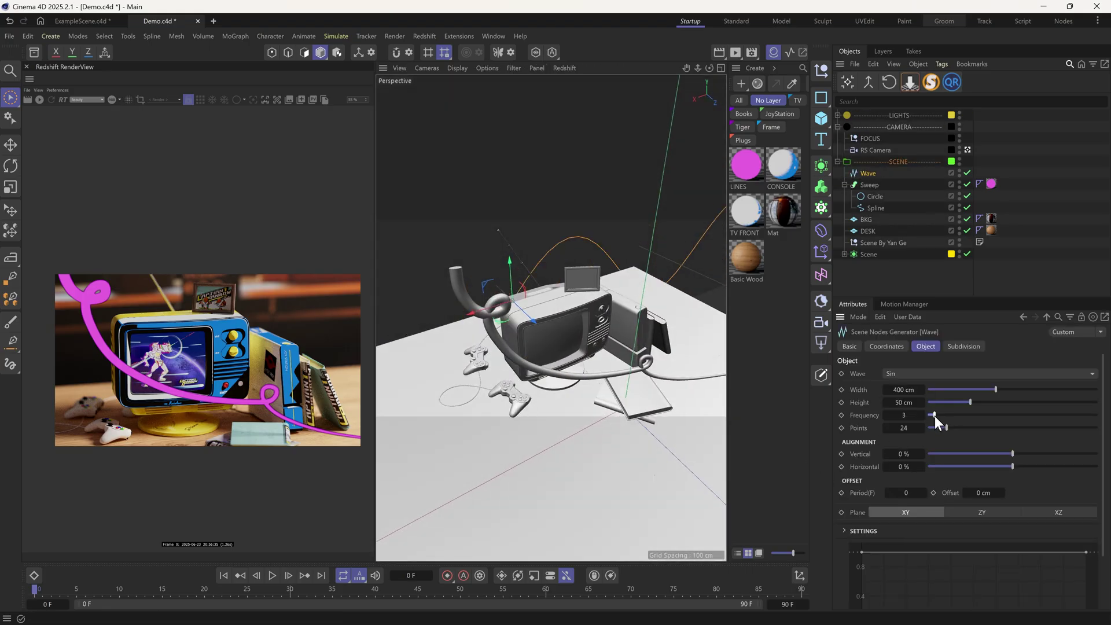
left_click_drag(617, 348, 627, 324, "alt")
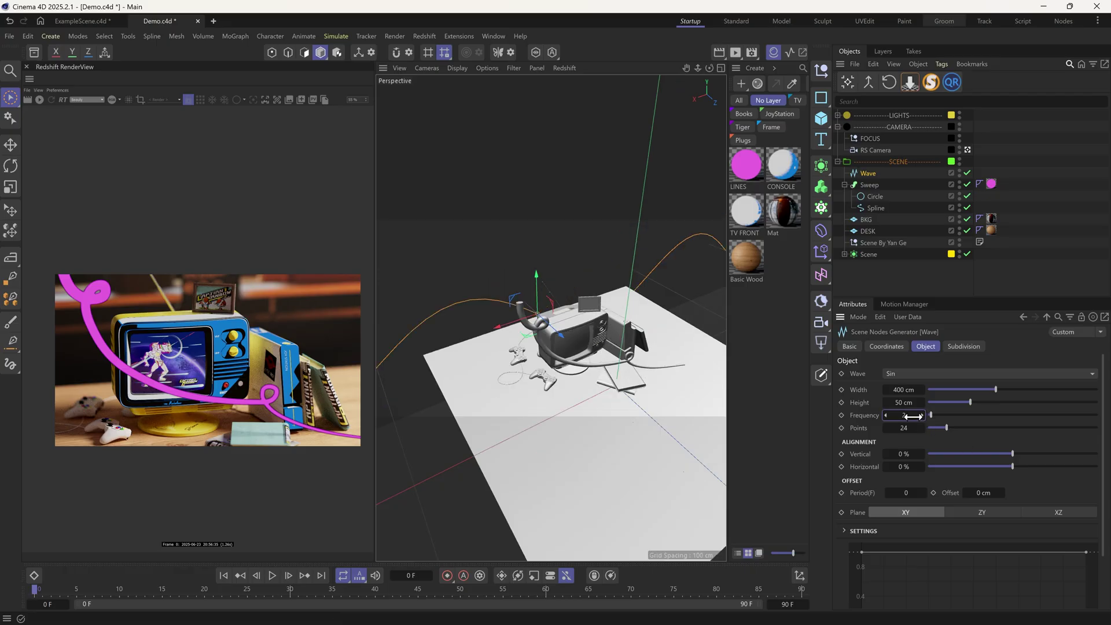
left_click_drag(913, 417, 879, 415)
key("Return")
scroll(625, 382, "down", 3)
left_click_drag(509, 400, 456, 366, "alt")
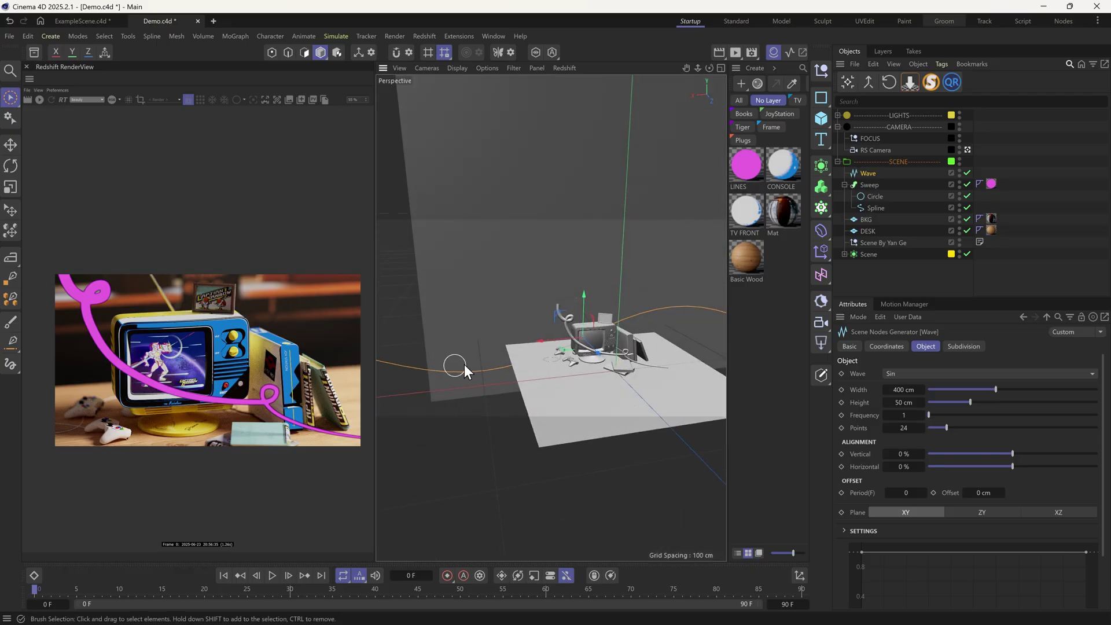
Scale the Wave spline down uniformly to about 139 cm wide.
key("t")
left_click_drag(661, 339, 461, 412)
left_click_drag(620, 277, 674, 325, "alt")
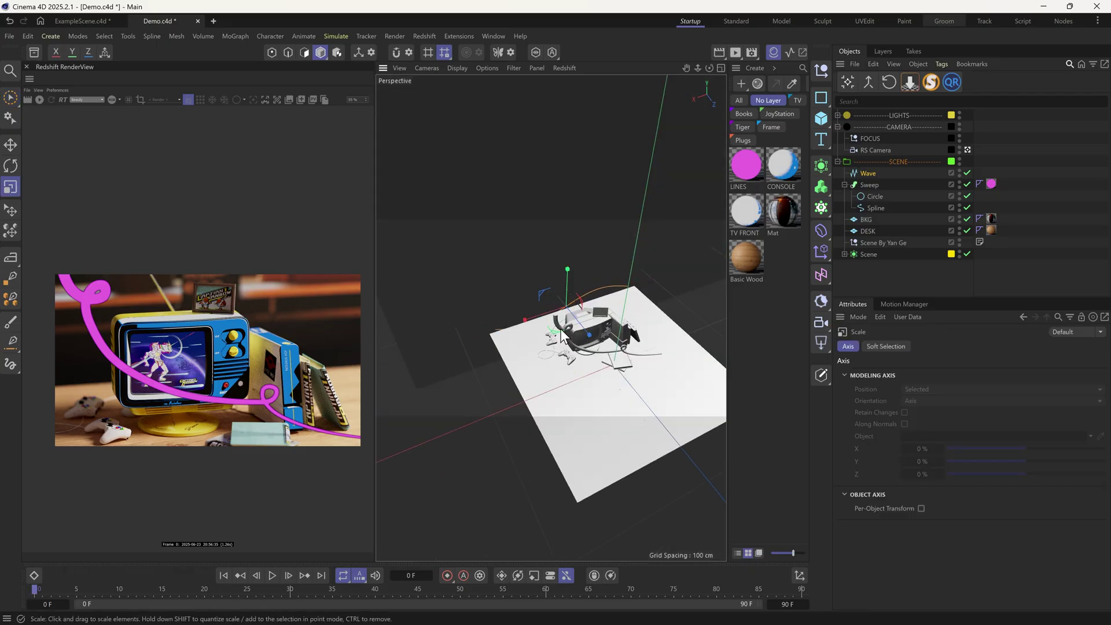
Move the Wave spline behind the TV, then set its height to 13 cm and its points to 88.
key("e")
left_click_drag(577, 312, 589, 326)
left_click_drag(586, 300, 586, 287)
middle_click(628, 381)
left_click_drag(652, 293, 649, 286)
middle_click(521, 353)
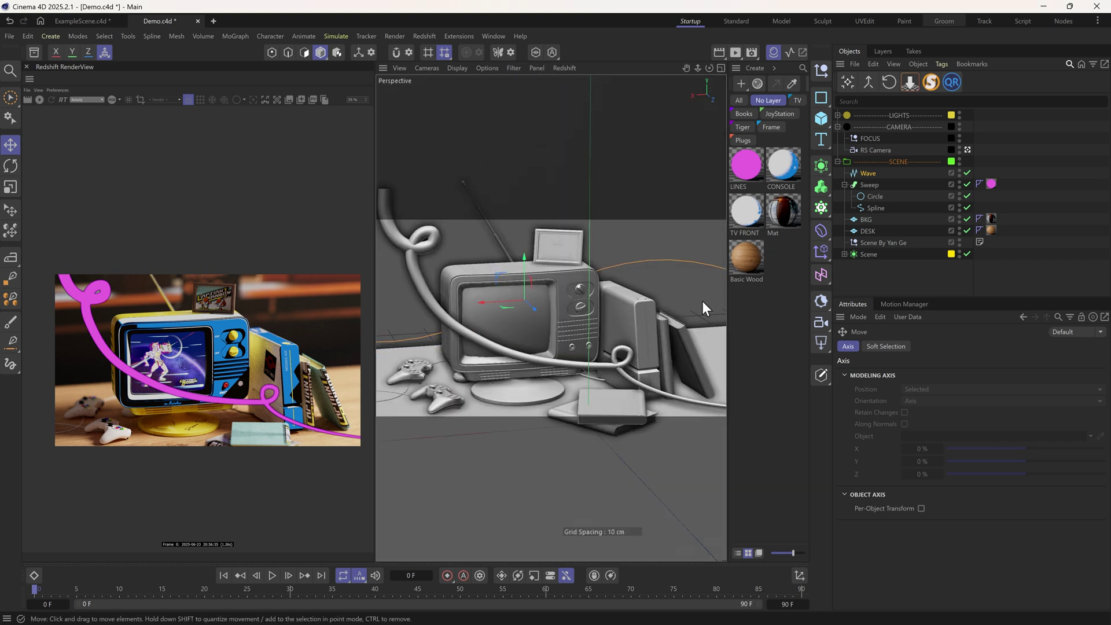
left_click(868, 174)
left_click_drag(936, 405, 939, 404)
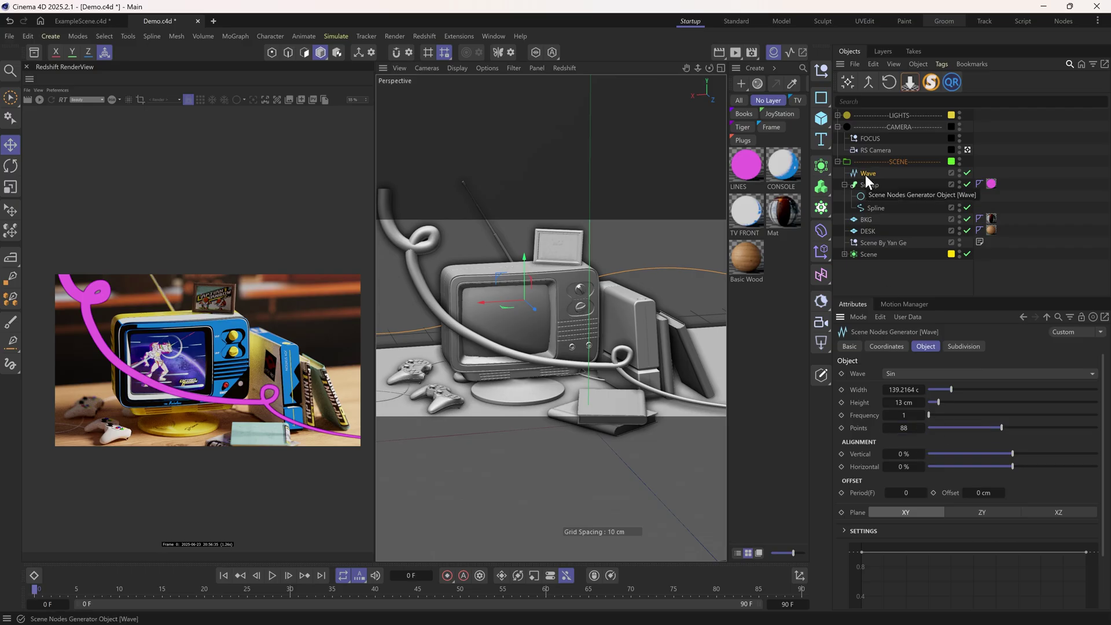
Place the Wave spline under a new Sweep and add a Circle above it as the profile.
key("shift+c")
type("SWEE")
left_click(885, 199, "alt")
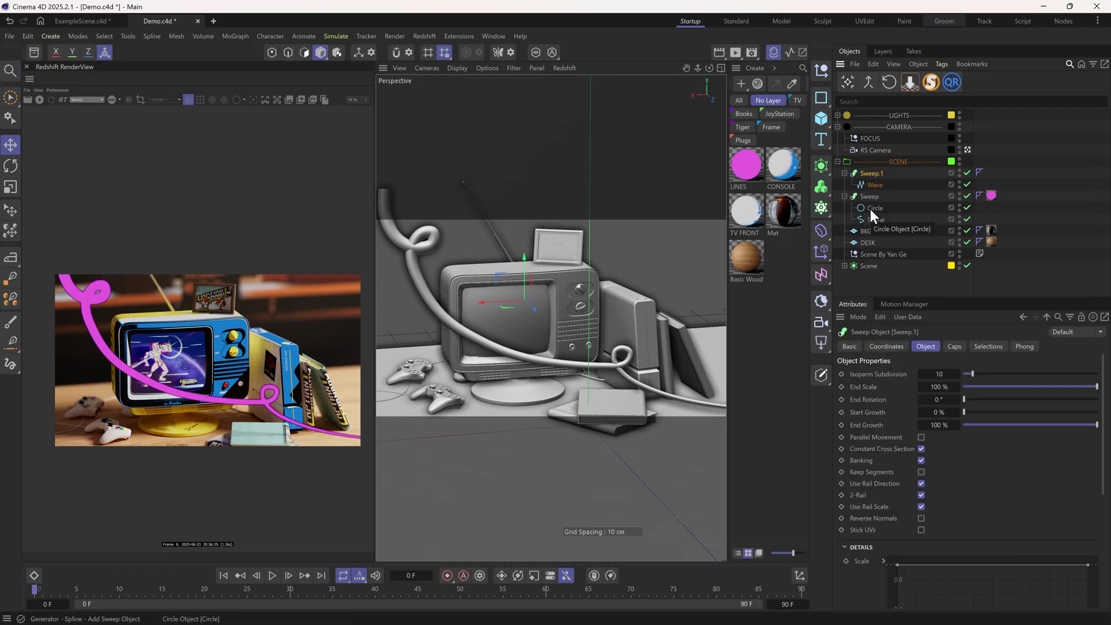
left_click(921, 118)
left_click_drag(873, 174, 869, 191)
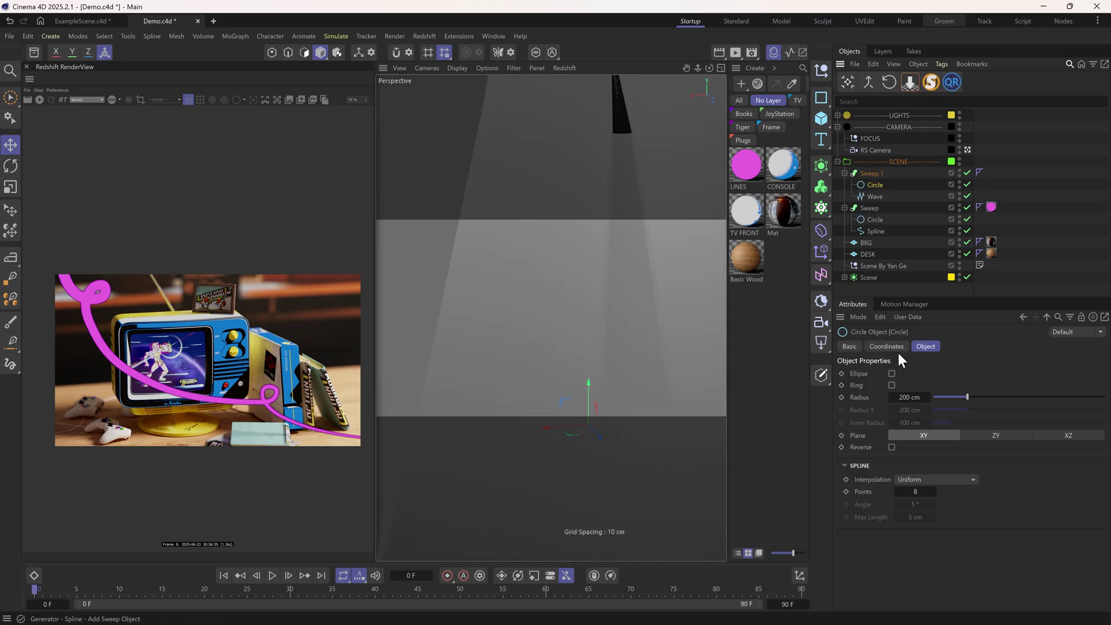
Set the new Circle profile's radius to 2 cm and restart the render preview.
double_click(912, 397)
type("22")
key("Return")
left_click(40, 100)
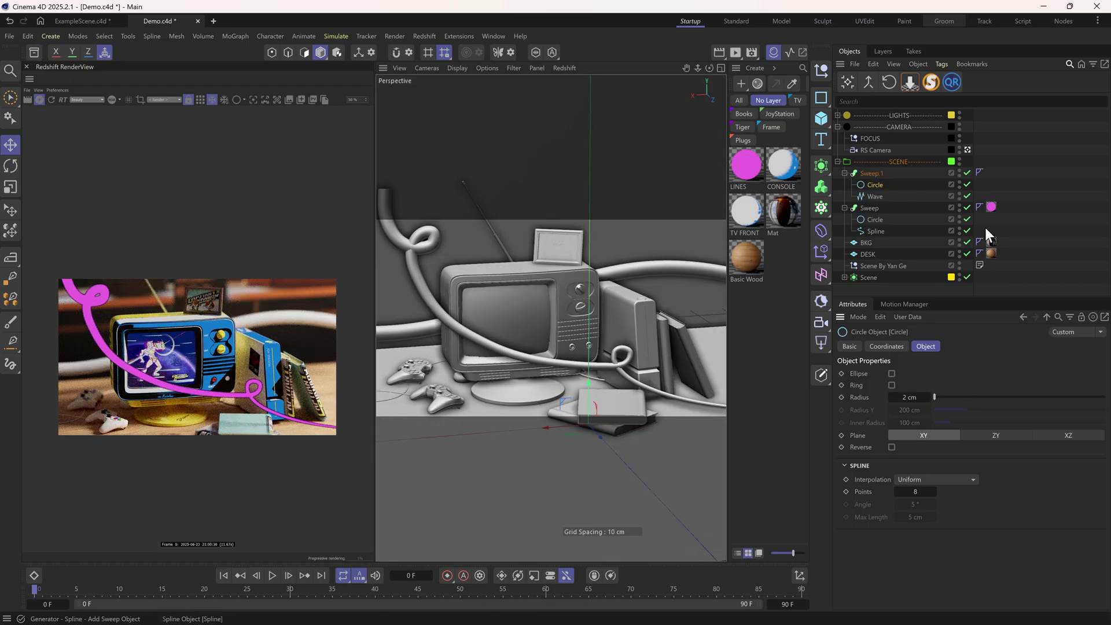
Copy the LINES material tag onto the Wave's Sweep and raise that Sweep slightly behind the TV.
left_click(991, 207)
left_click_drag(991, 206, 991, 172, "ctrl")
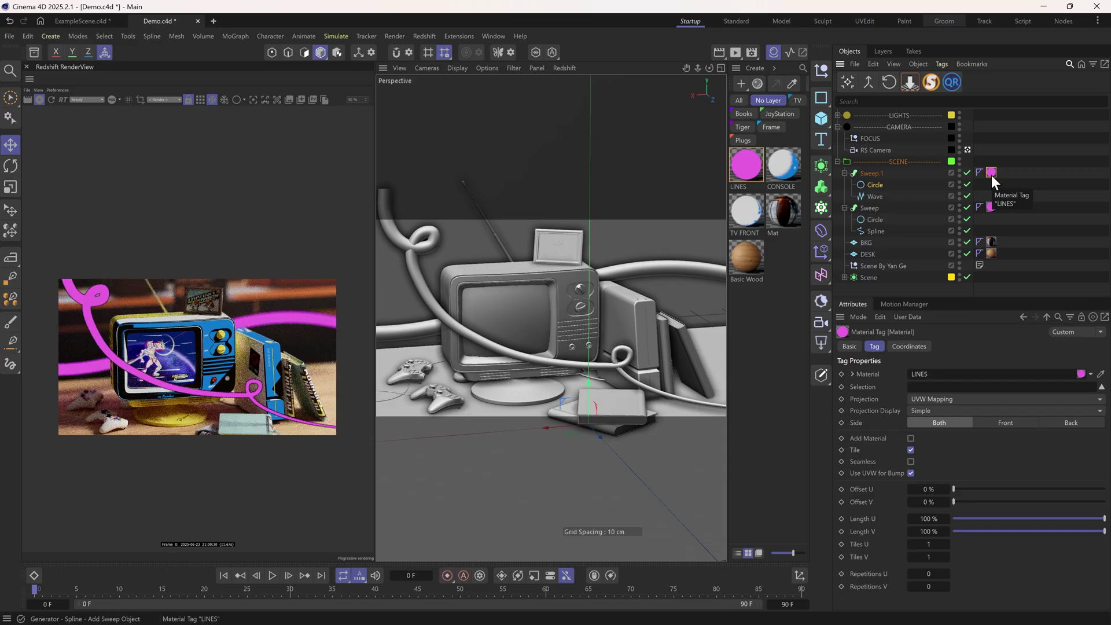
left_click(862, 173)
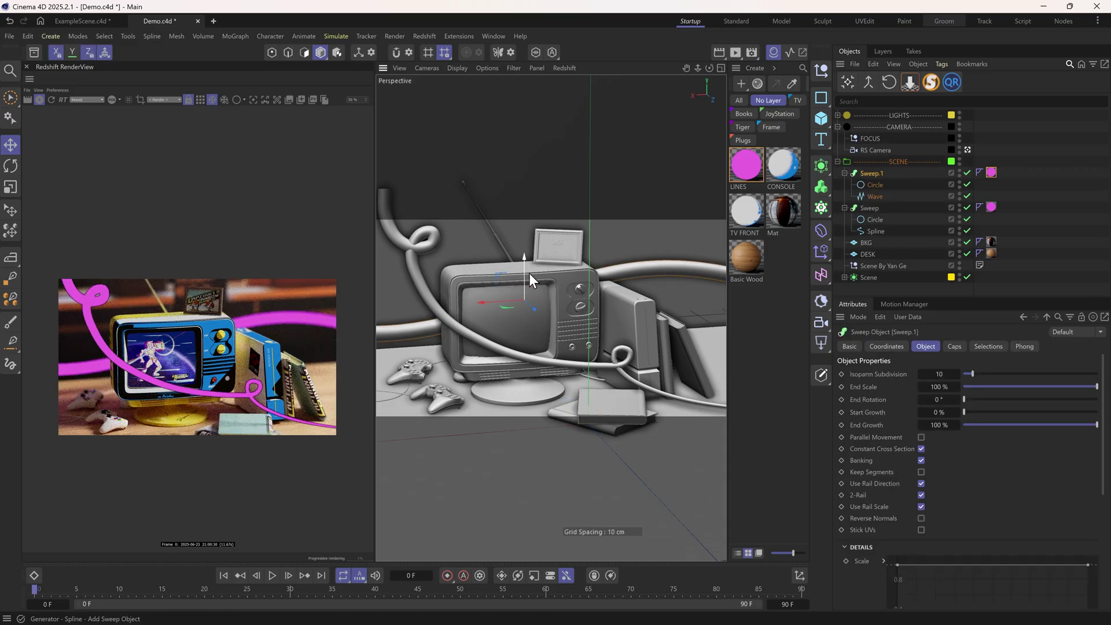
left_click_drag(524, 267, 521, 265)
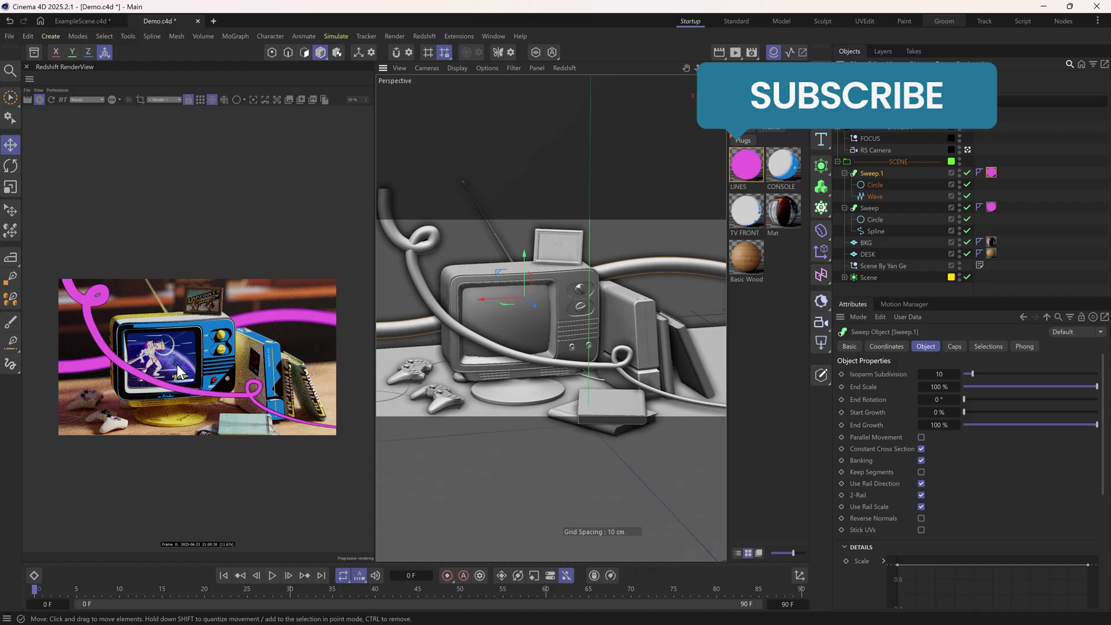
scroll(146, 307, "down", 1)
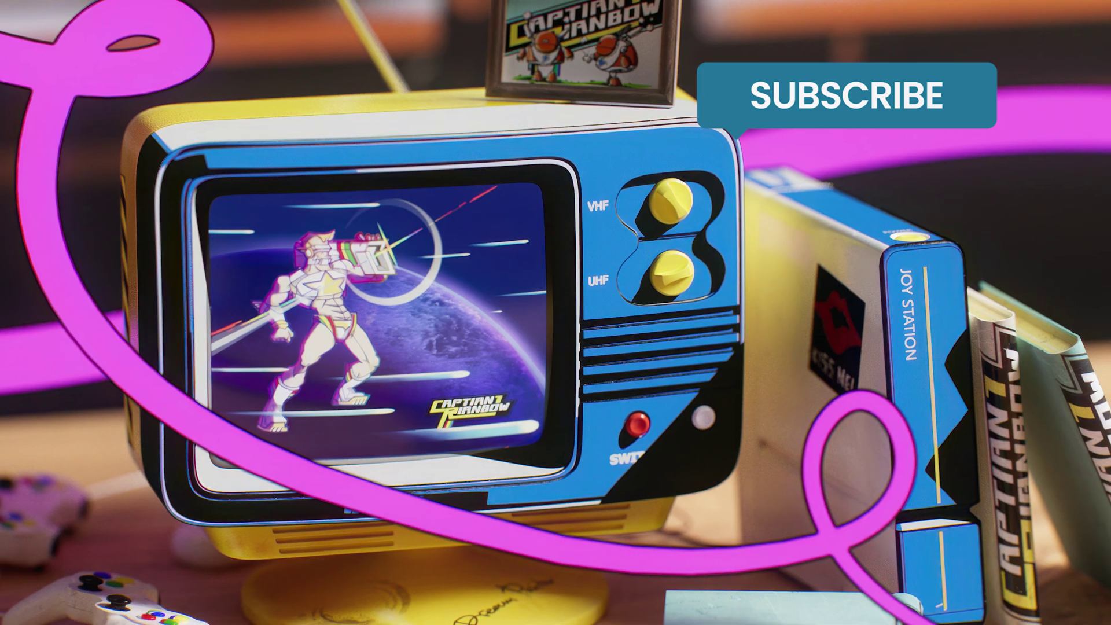